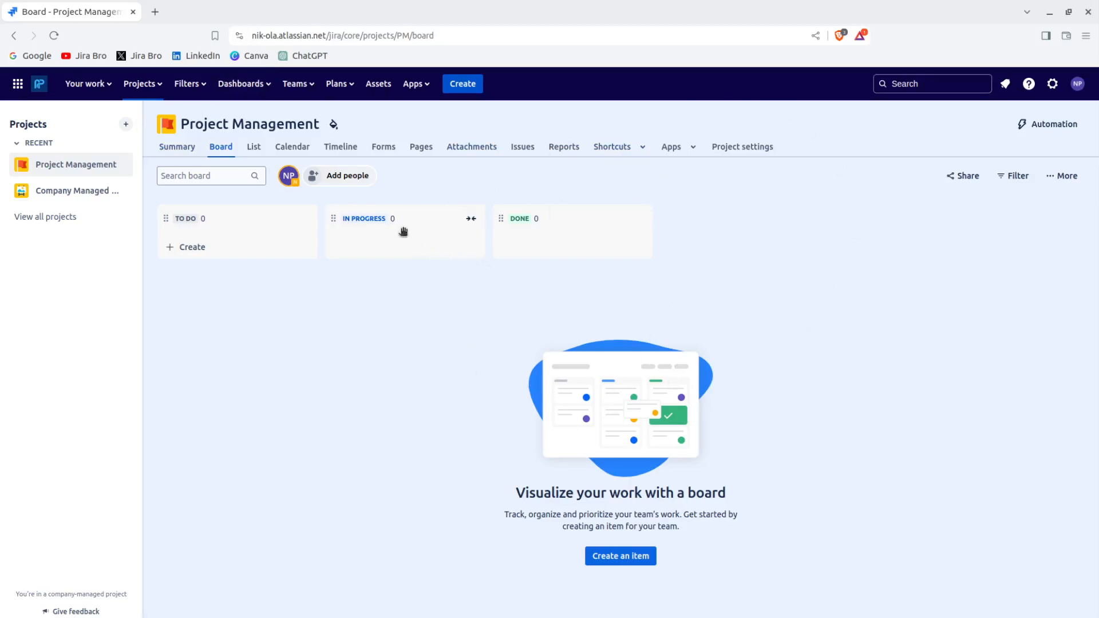
# Move the In Progress column ahead of To Do on the board, and return it to its original place
pyautogui.moveTo(438, 218); pyautogui.dragTo(273, 216)
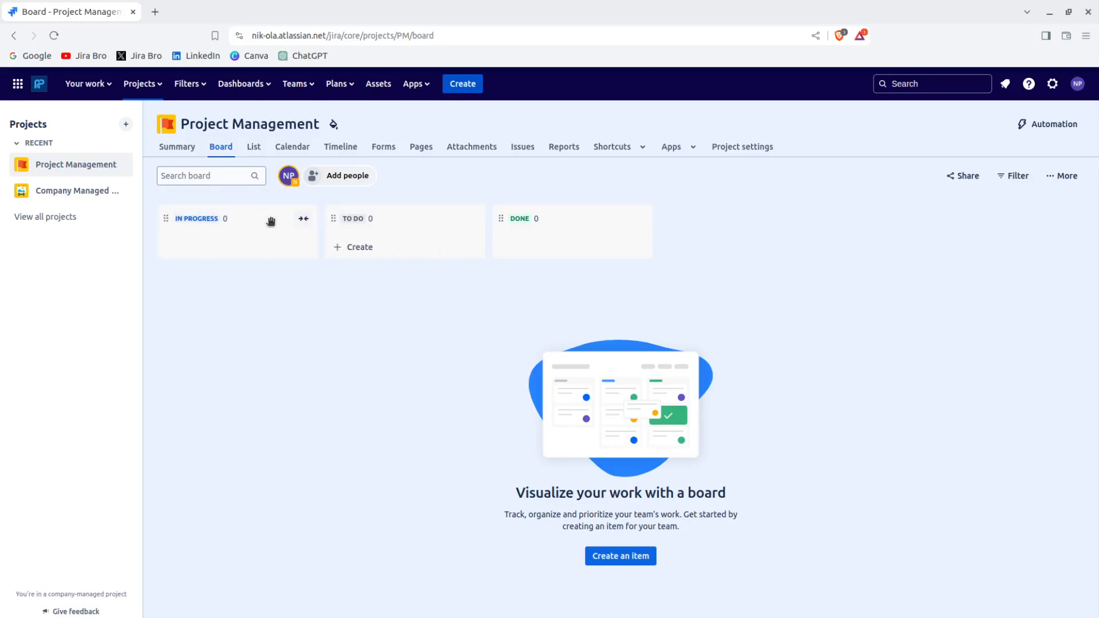
pyautogui.moveTo(236, 220); pyautogui.dragTo(389, 283)
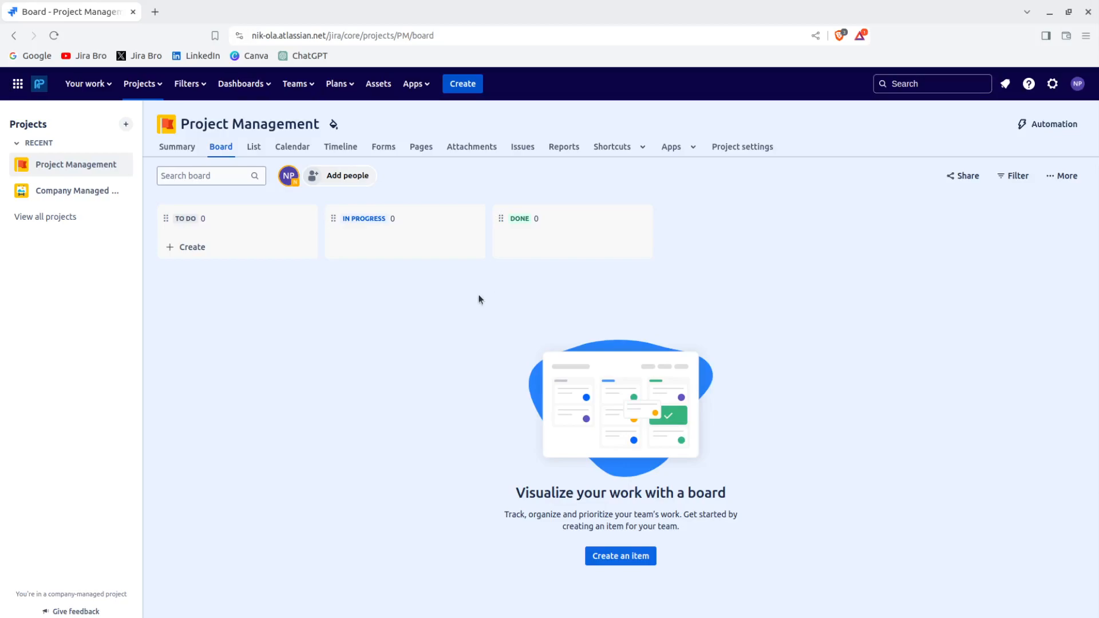
# Open the project's issue type management page from the type choices for a new To Do item
pyautogui.click(238, 248)
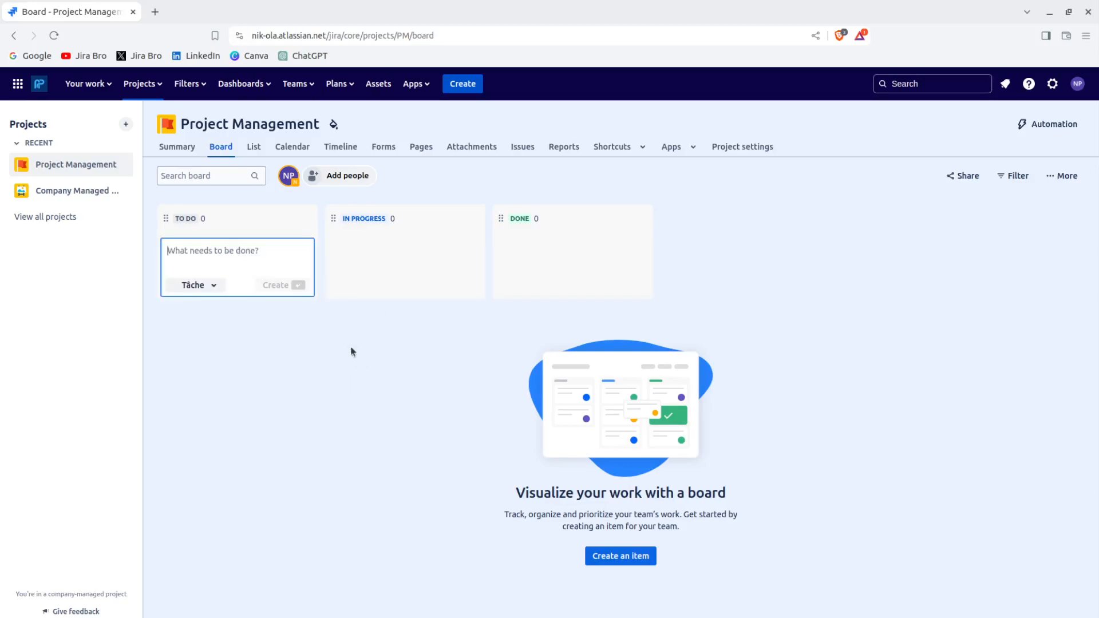
pyautogui.click(218, 287)
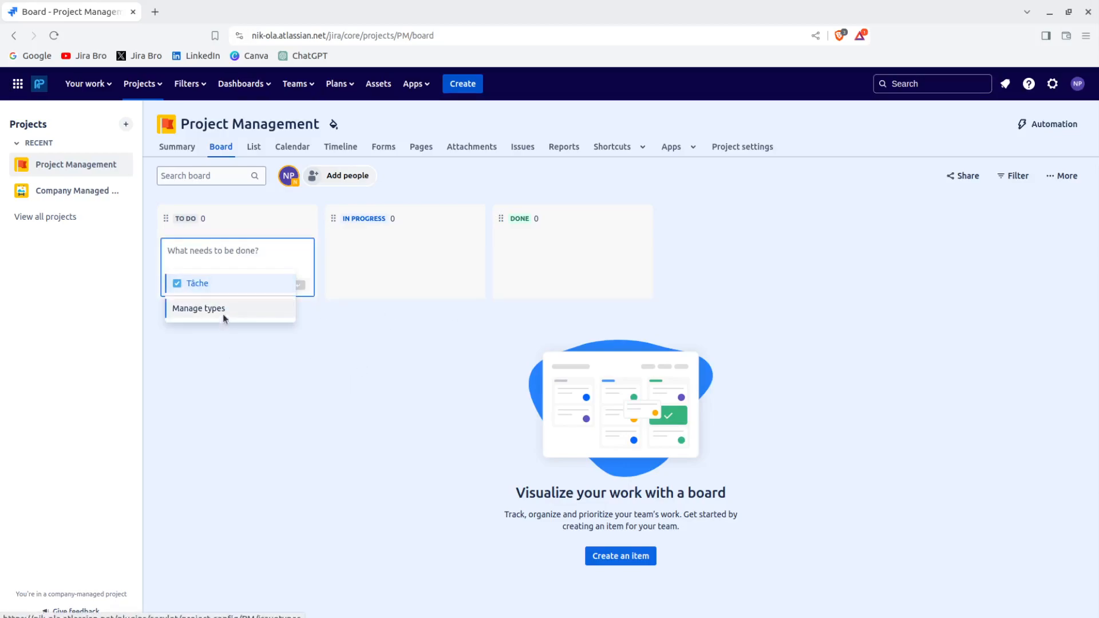
pyautogui.click(249, 364)
pyautogui.click(192, 247)
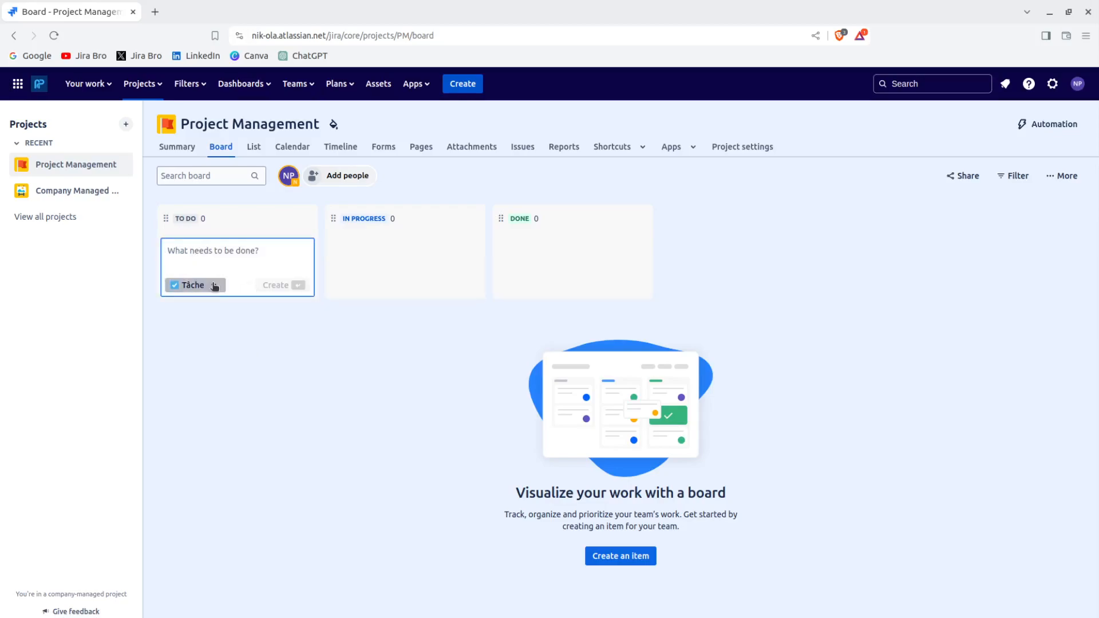
pyautogui.click(215, 285)
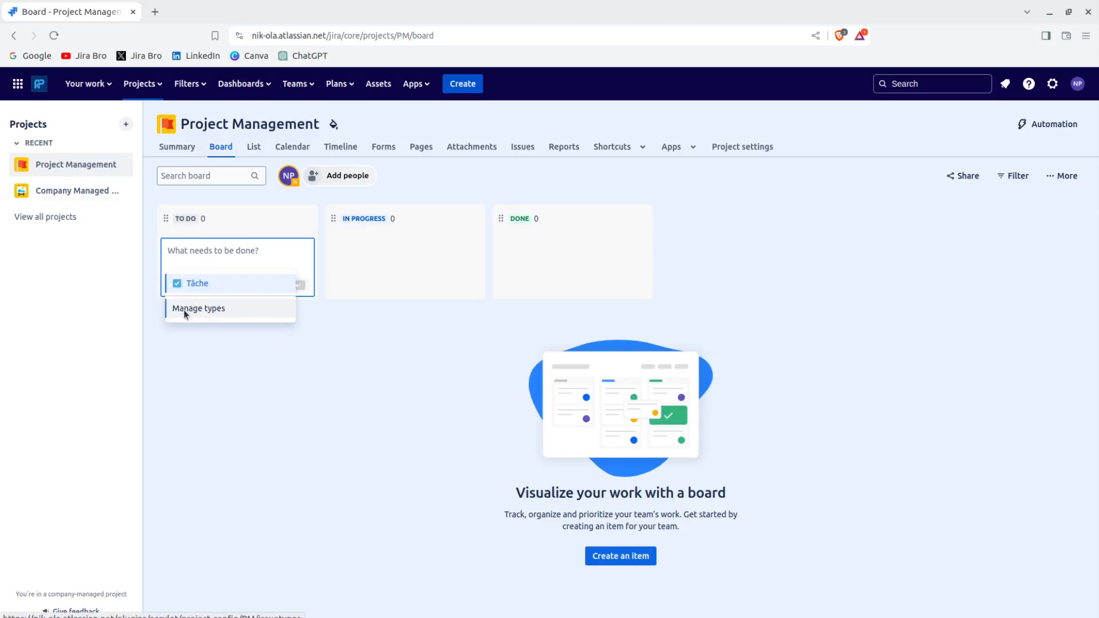
pyautogui.click(189, 309)
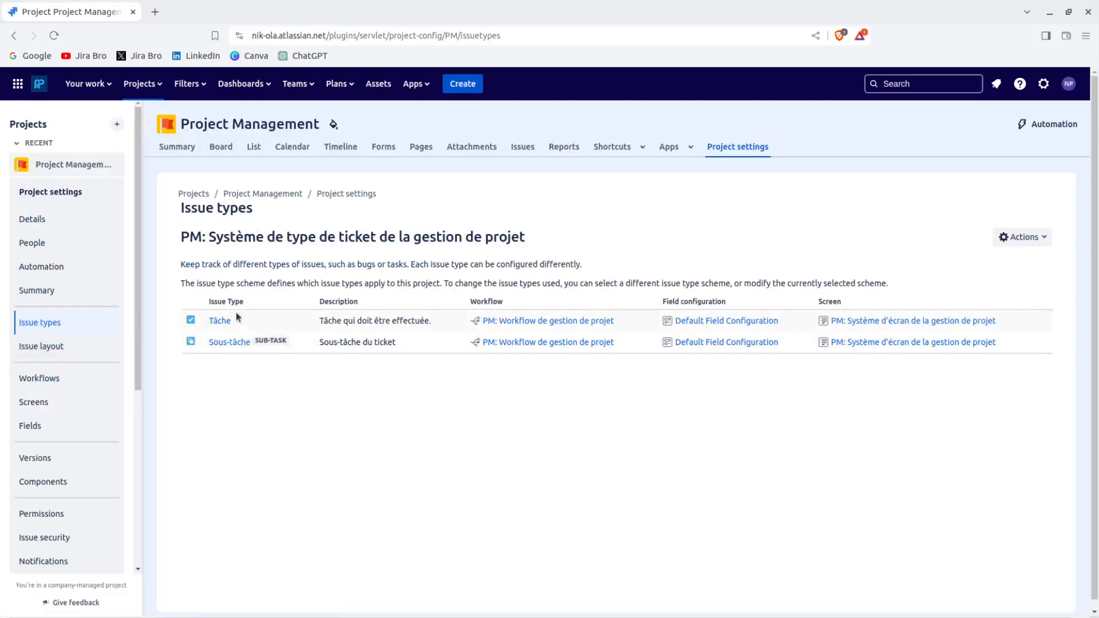
# Edit the project's issue type scheme to replace Tâche and Sous-tâche with Task and Sub-task, and save it
pyautogui.click(1024, 237)
pyautogui.click(995, 264)
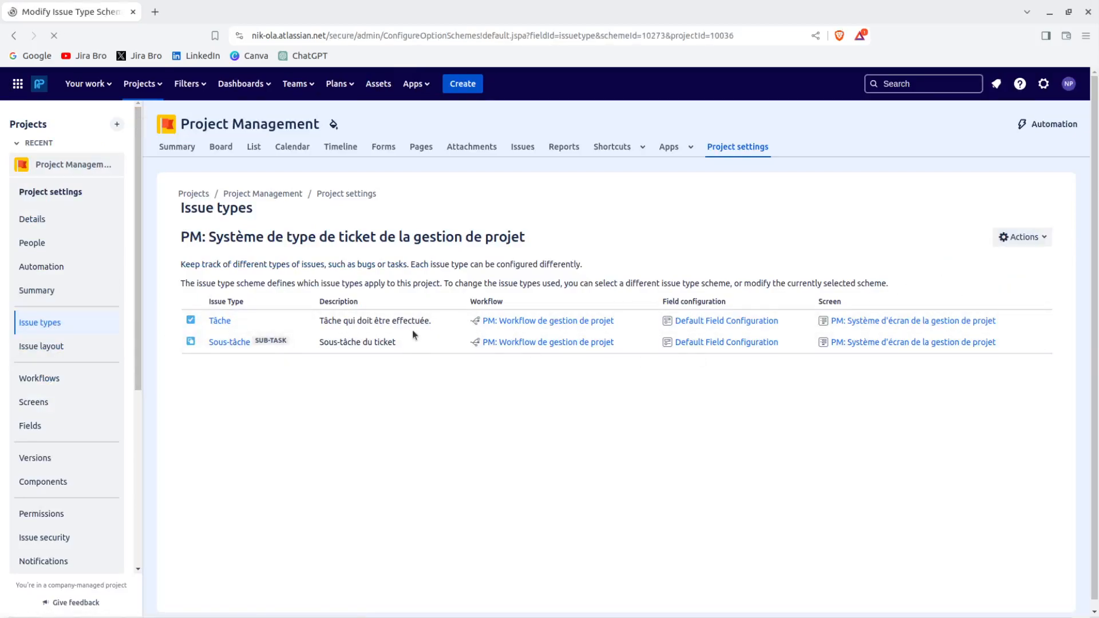
pyautogui.scroll(-2, 415, 332)
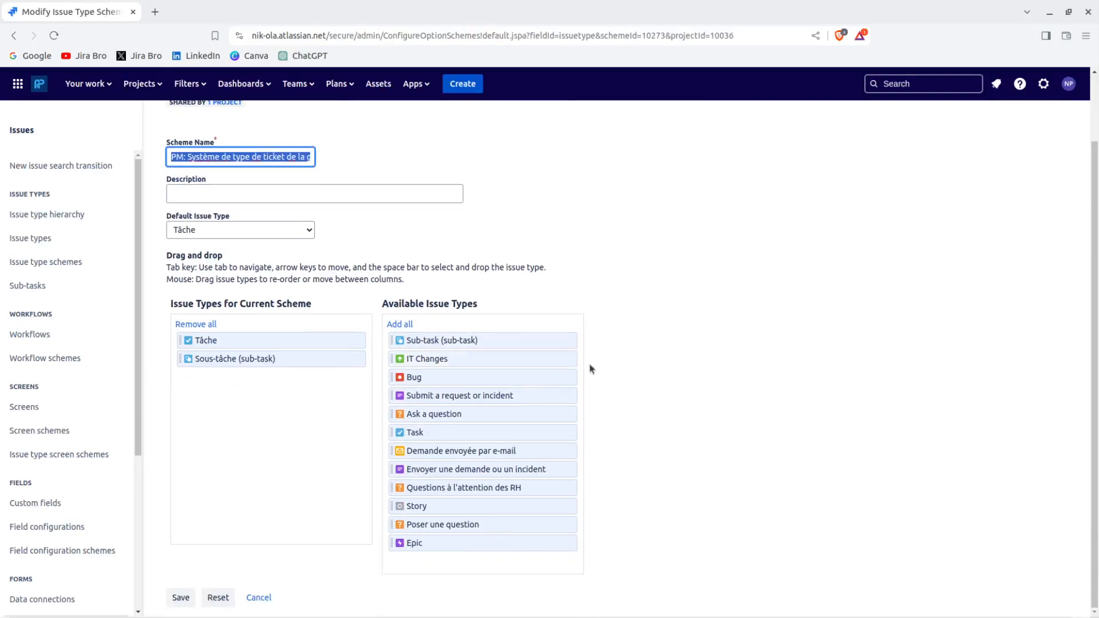
pyautogui.moveTo(420, 434); pyautogui.dragTo(275, 401)
pyautogui.moveTo(272, 359); pyautogui.dragTo(481, 396)
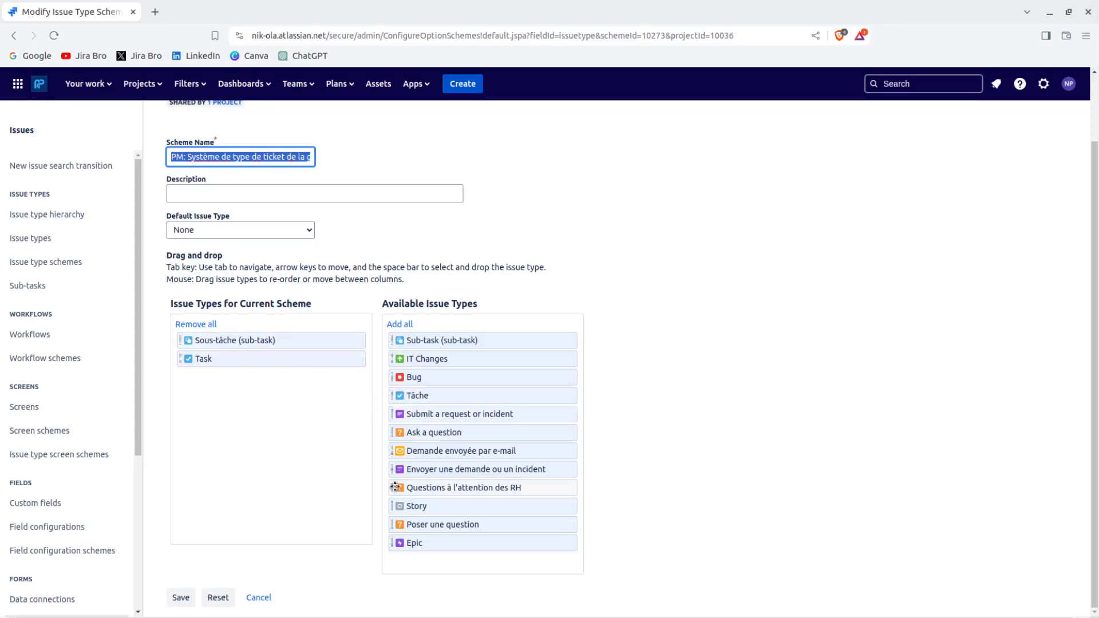
pyautogui.moveTo(438, 342); pyautogui.dragTo(481, 378)
pyautogui.click(181, 597)
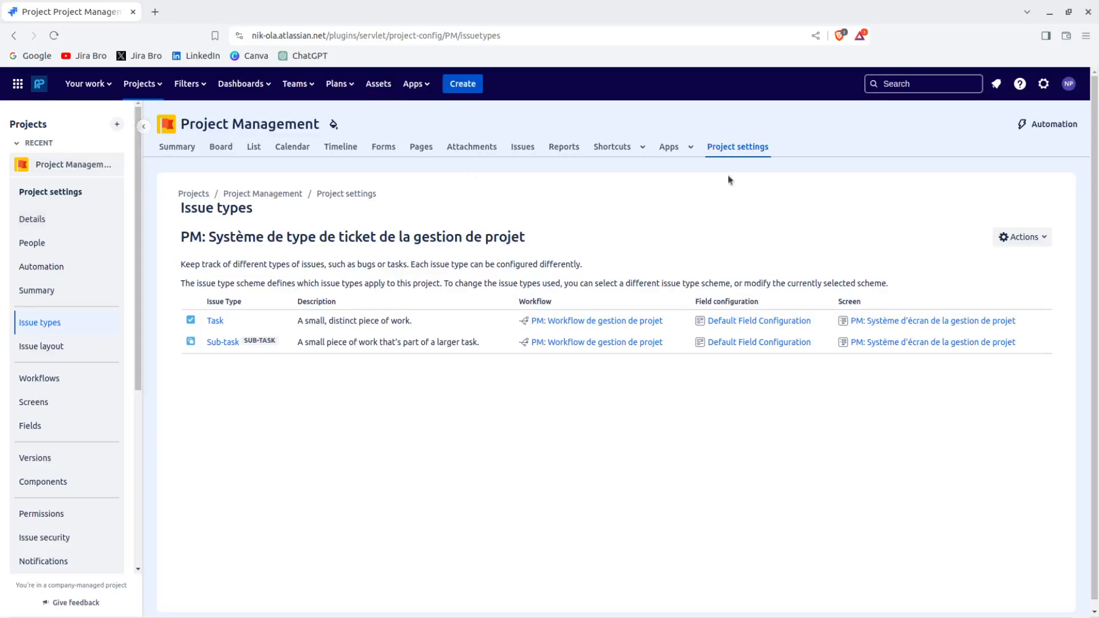
# Return to the project board and create a task named "Task 1" in the To Do column
pyautogui.click(215, 148)
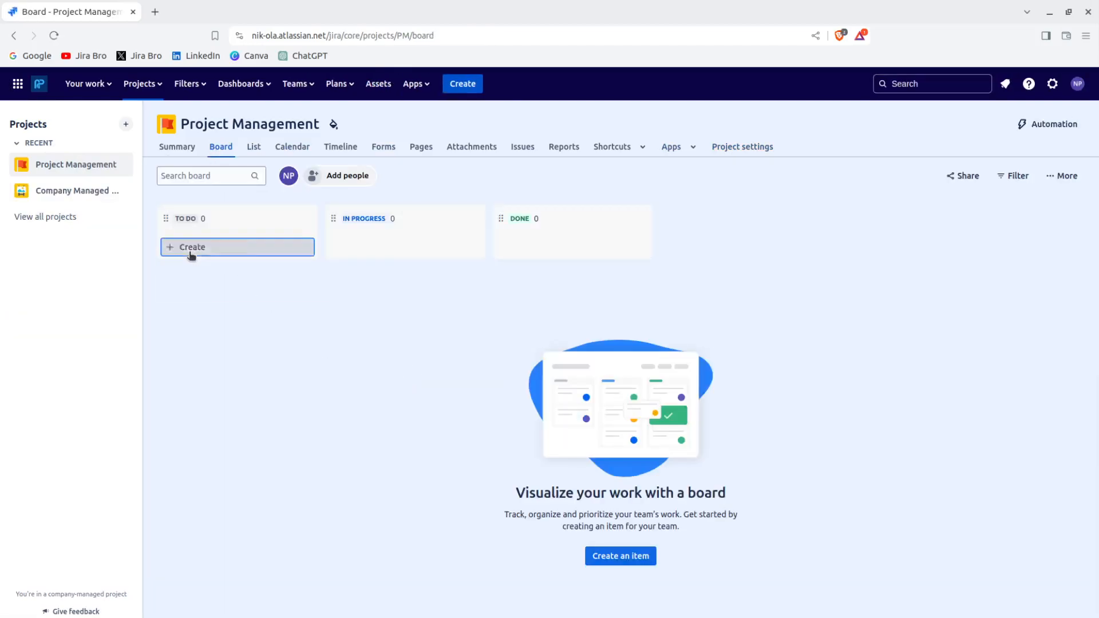
pyautogui.click(189, 245)
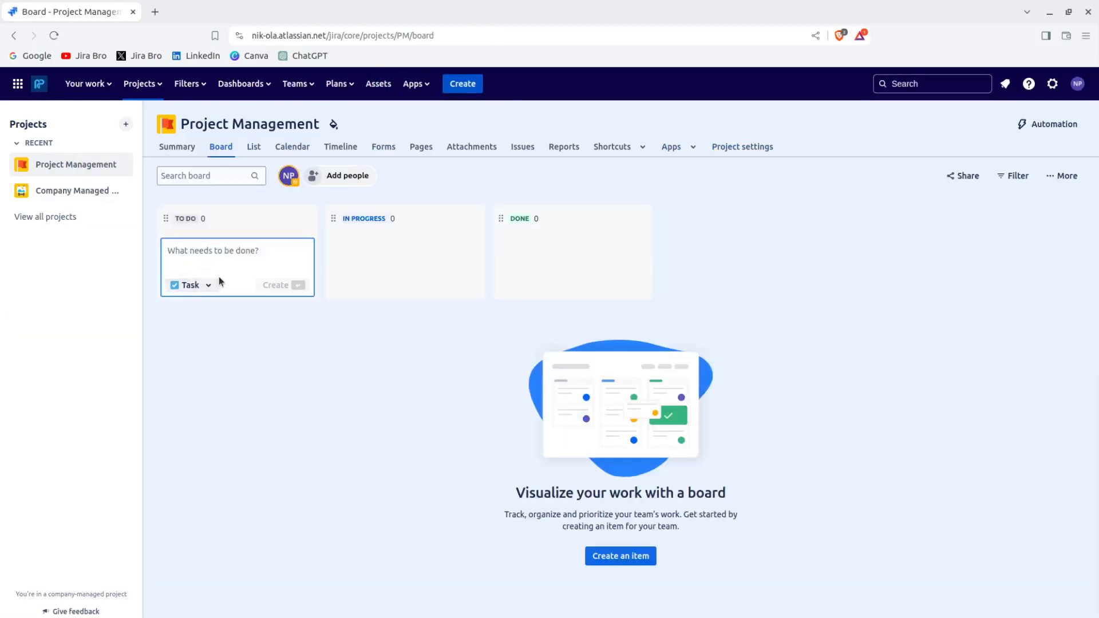
pyautogui.write('Task 1')
pyautogui.press('Return')
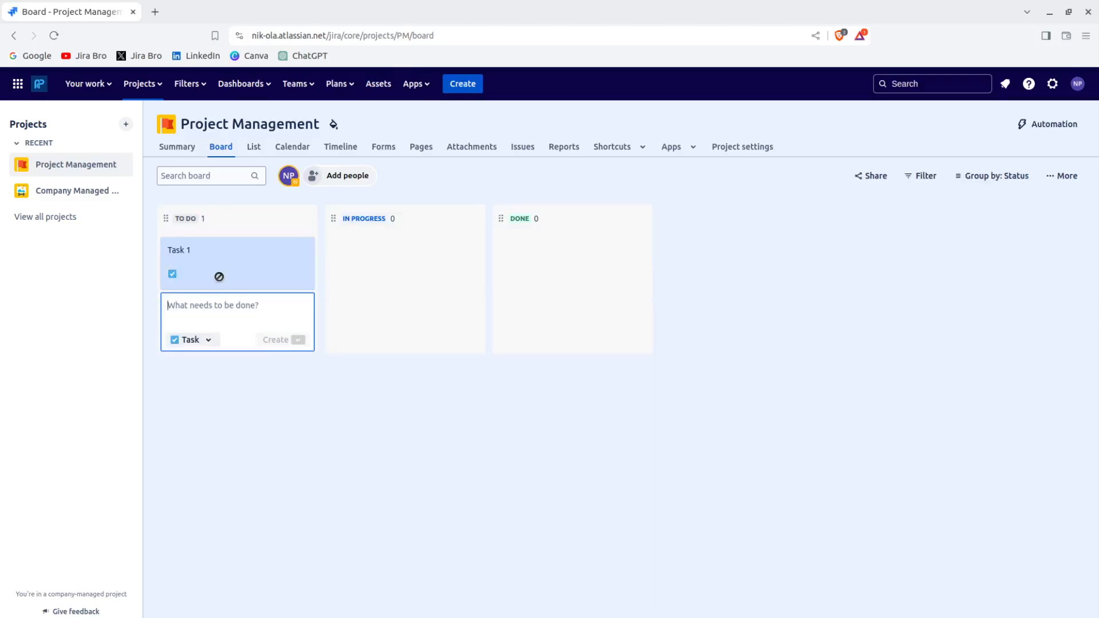
pyautogui.click(394, 460)
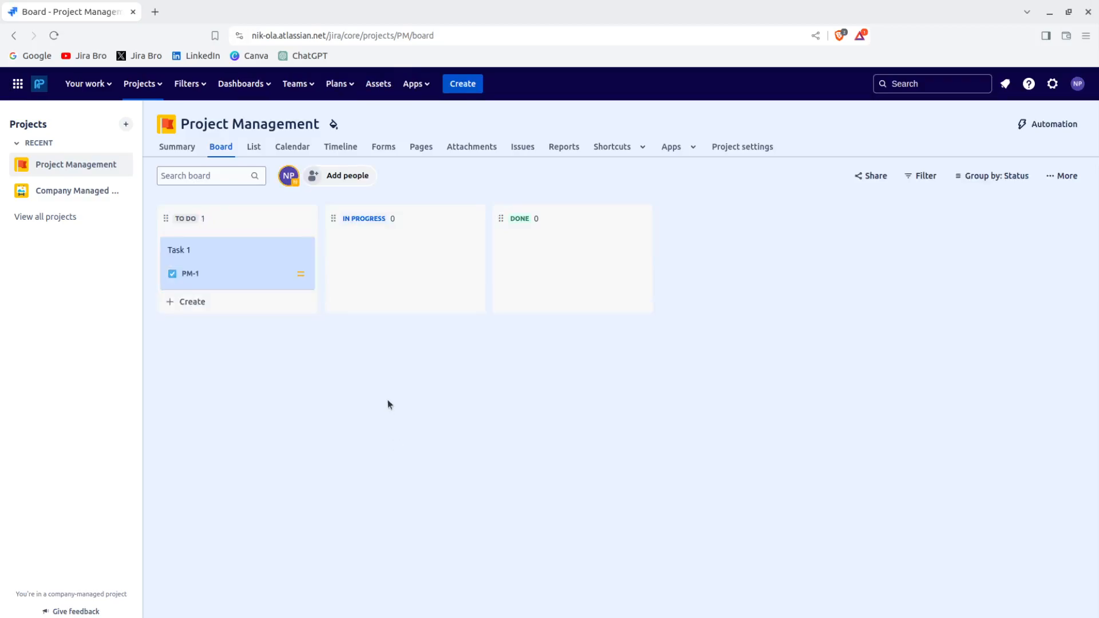
# View the details of Task 1, close them, and move its card from To Do to Done
pyautogui.click(234, 249)
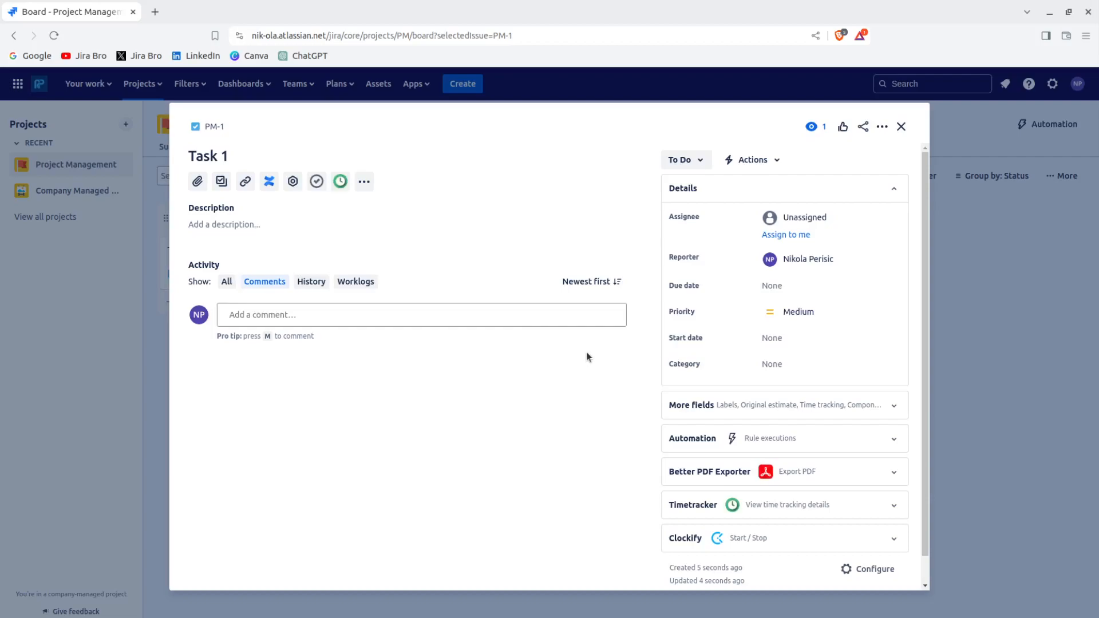
pyautogui.click(903, 127)
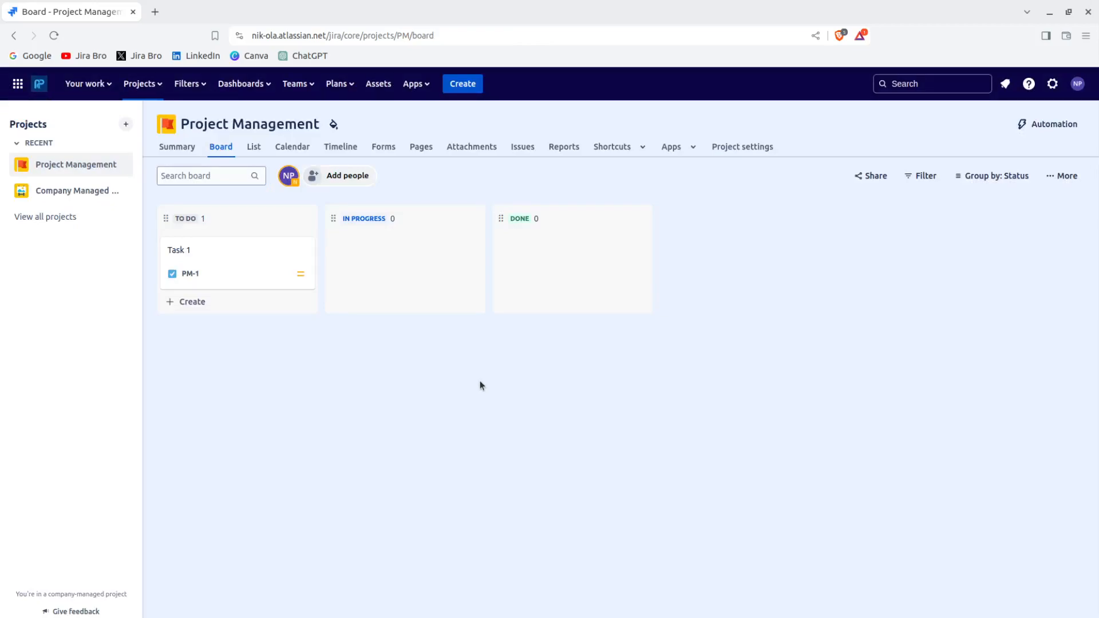
pyautogui.moveTo(213, 263); pyautogui.dragTo(533, 269)
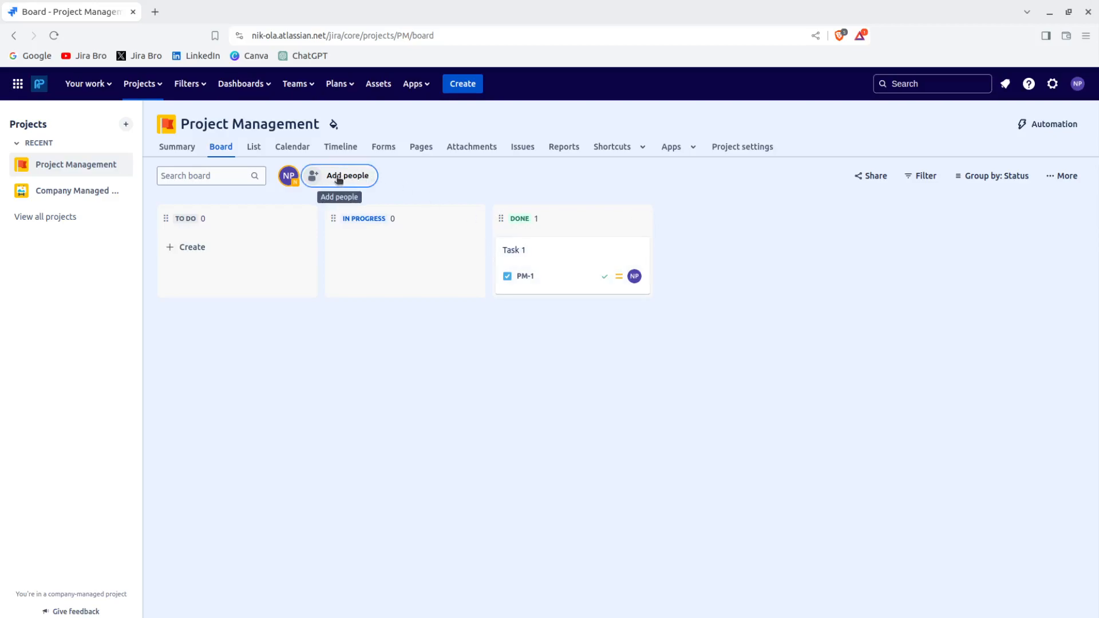
# View the options for adding people to the project and cancel without adding anyone
pyautogui.click(363, 178)
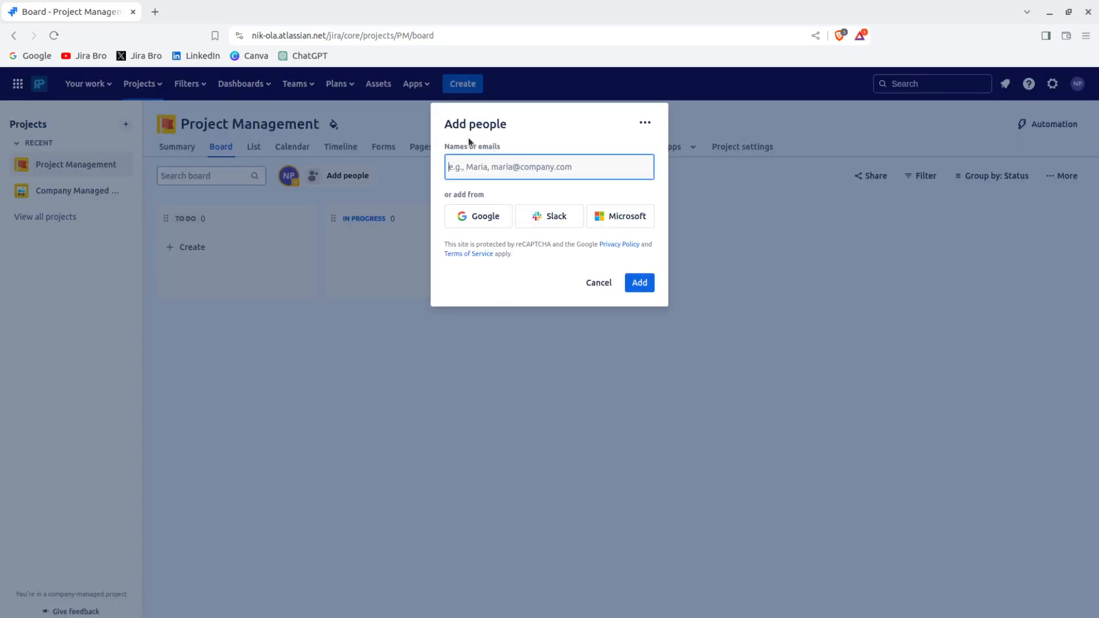
pyautogui.click(595, 283)
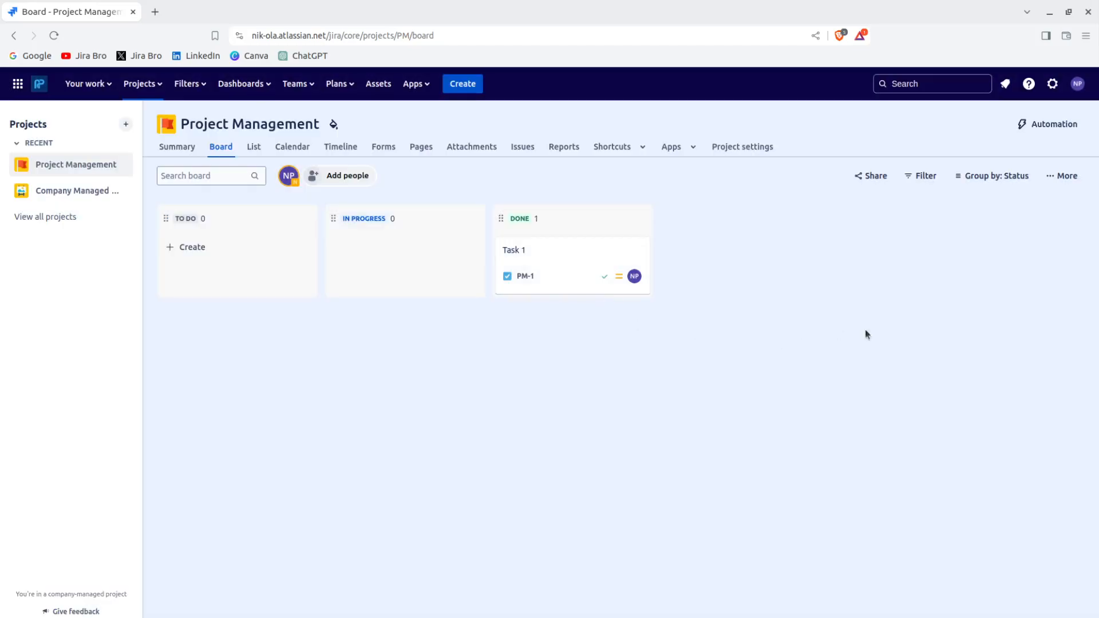
# Customize the board cards to also display the Reporter field
pyautogui.click(1069, 176)
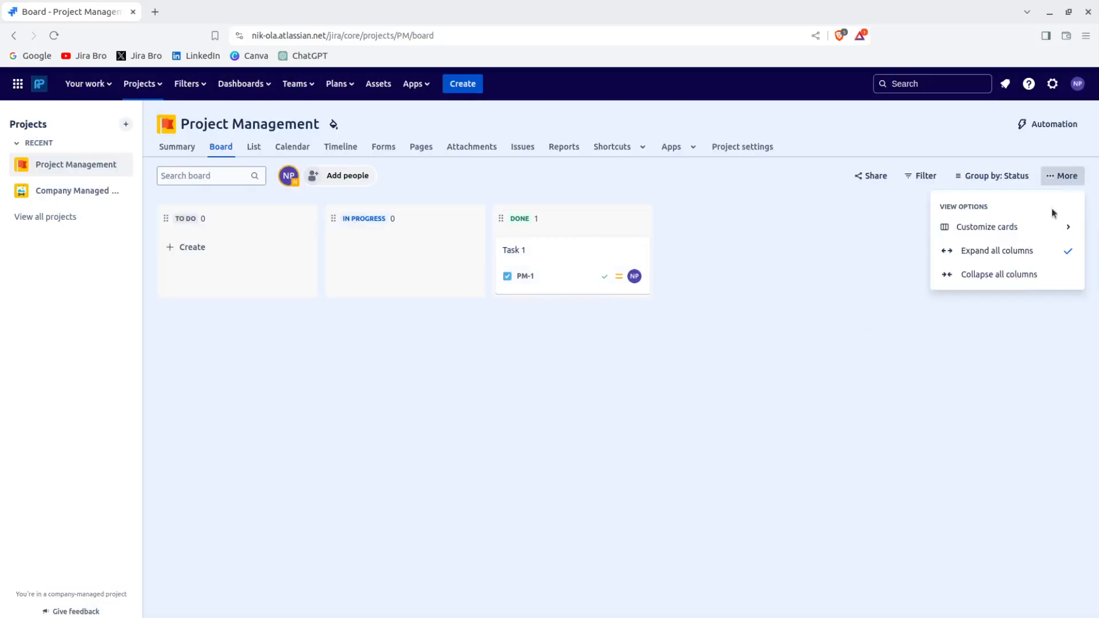
pyautogui.click(1005, 235)
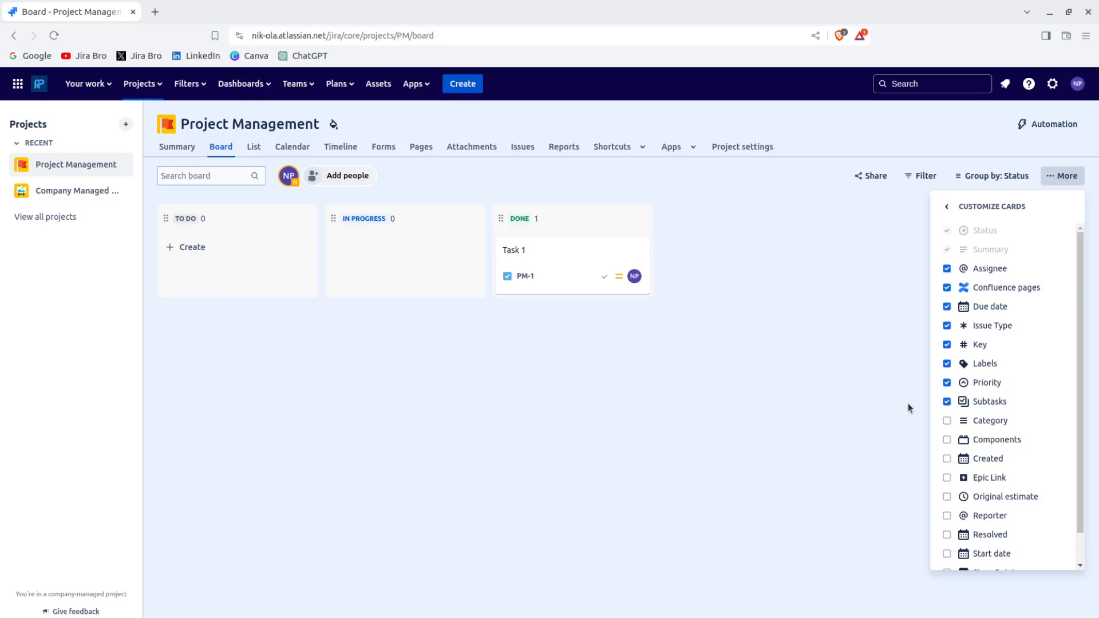
pyautogui.scroll(-1, 1001, 442)
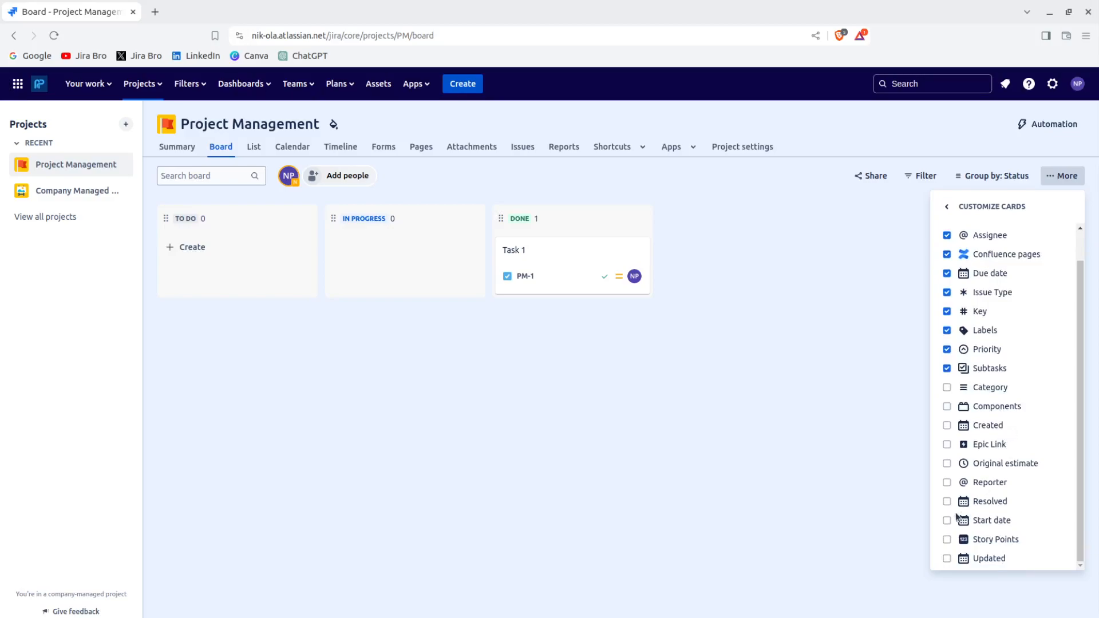
pyautogui.click(947, 482)
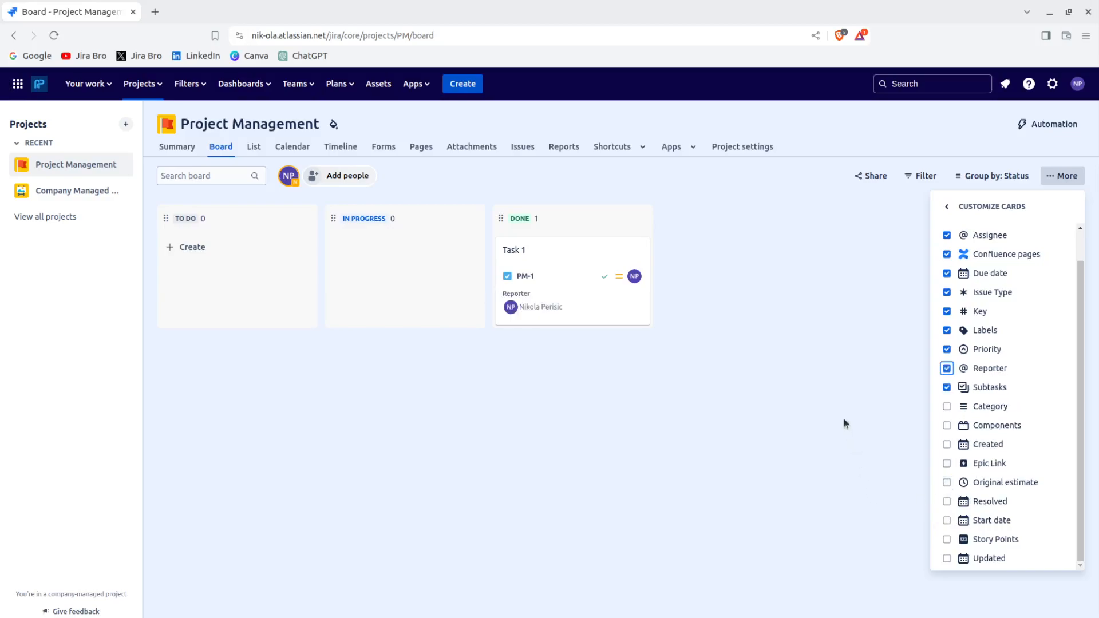
pyautogui.click(844, 422)
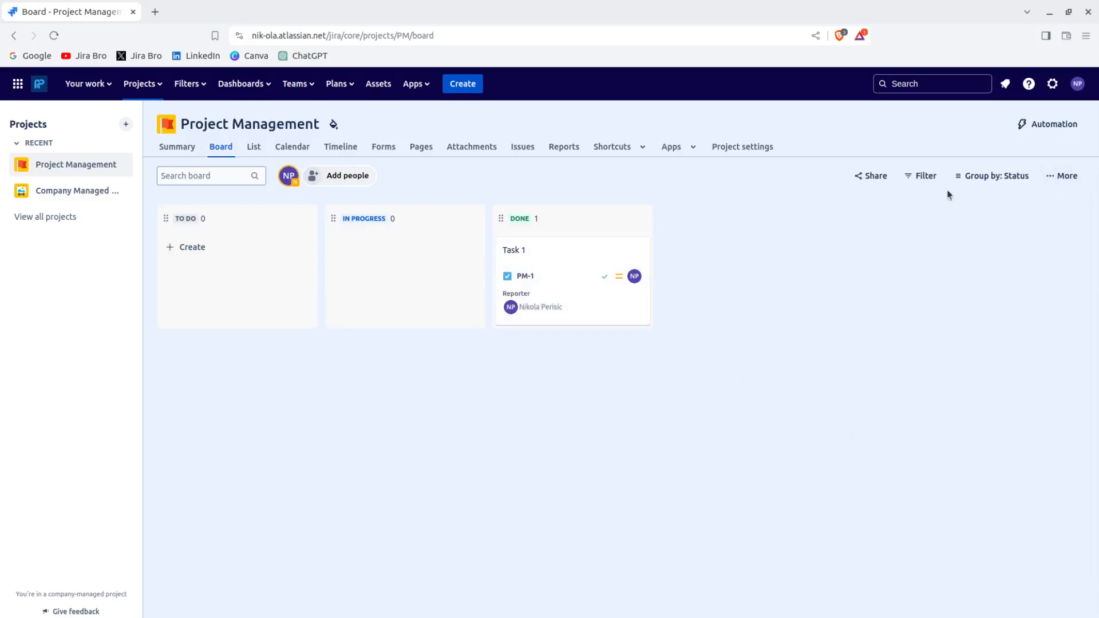
# Examine the full list of fields that can be displayed on the board cards
pyautogui.click(1079, 177)
pyautogui.click(1029, 226)
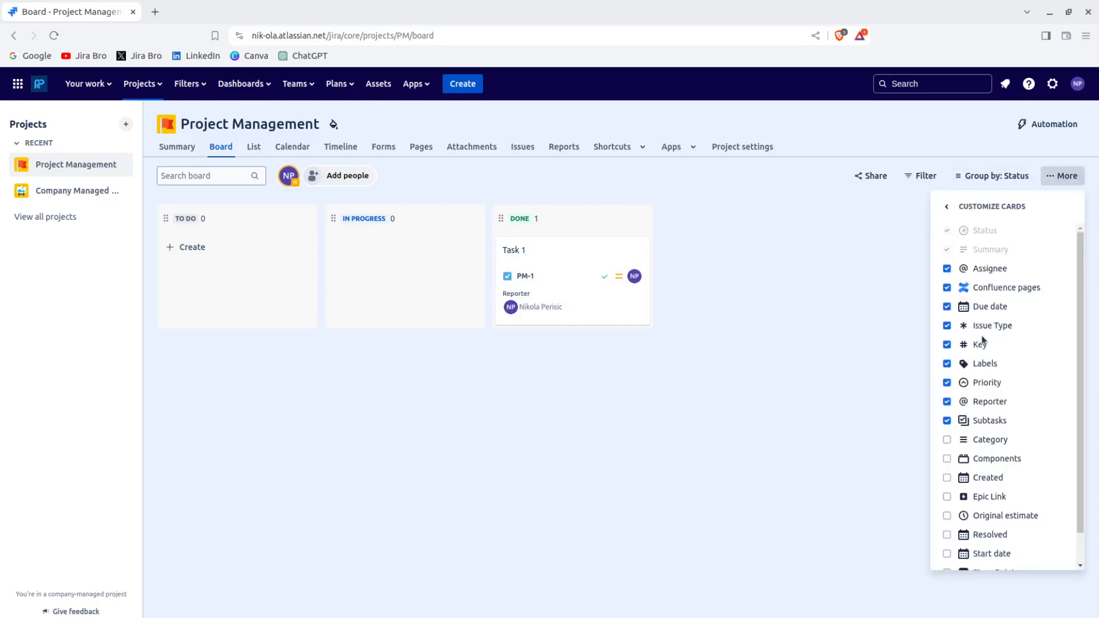
pyautogui.scroll(-1, 982, 332)
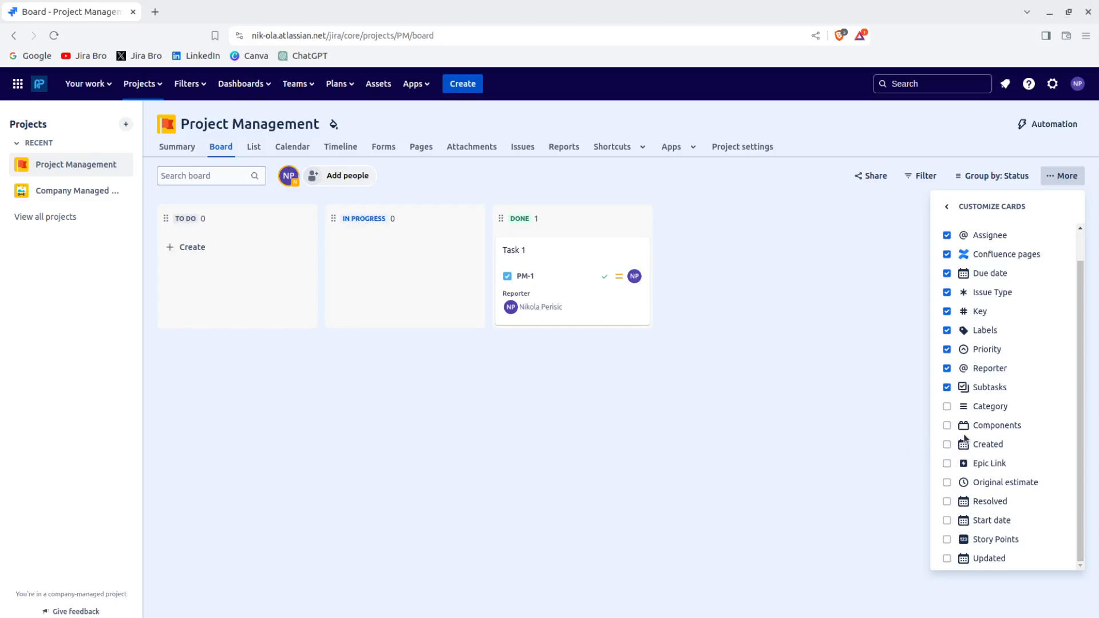
pyautogui.scroll(1, 1008, 400)
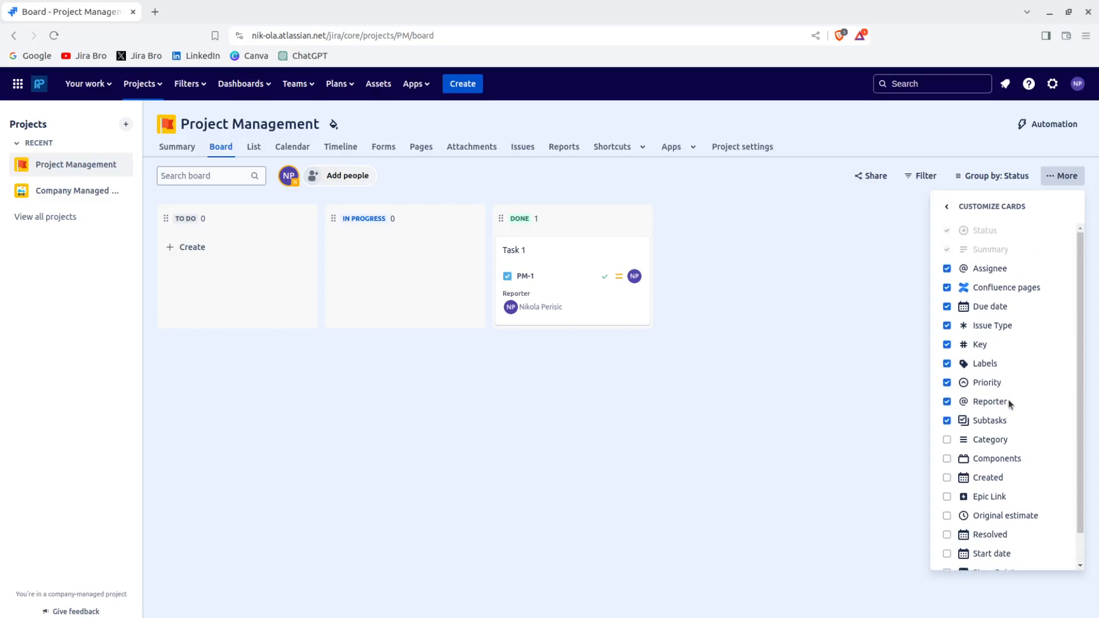
pyautogui.scroll(-1, 1013, 384)
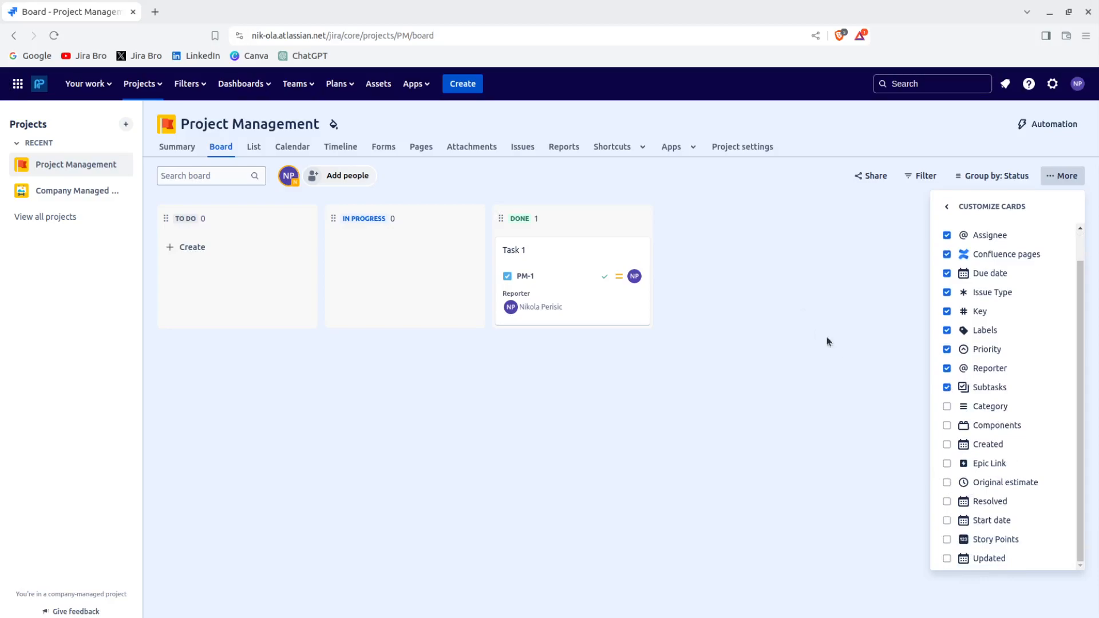
pyautogui.click(947, 206)
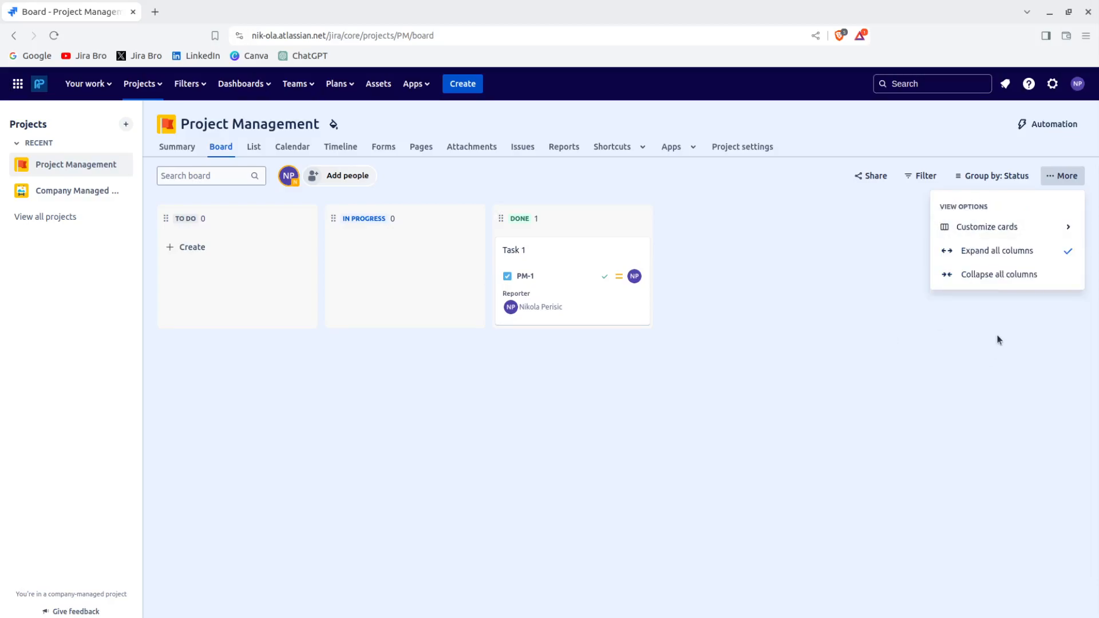
# Collapse all board columns, and expand them all again
pyautogui.click(999, 274)
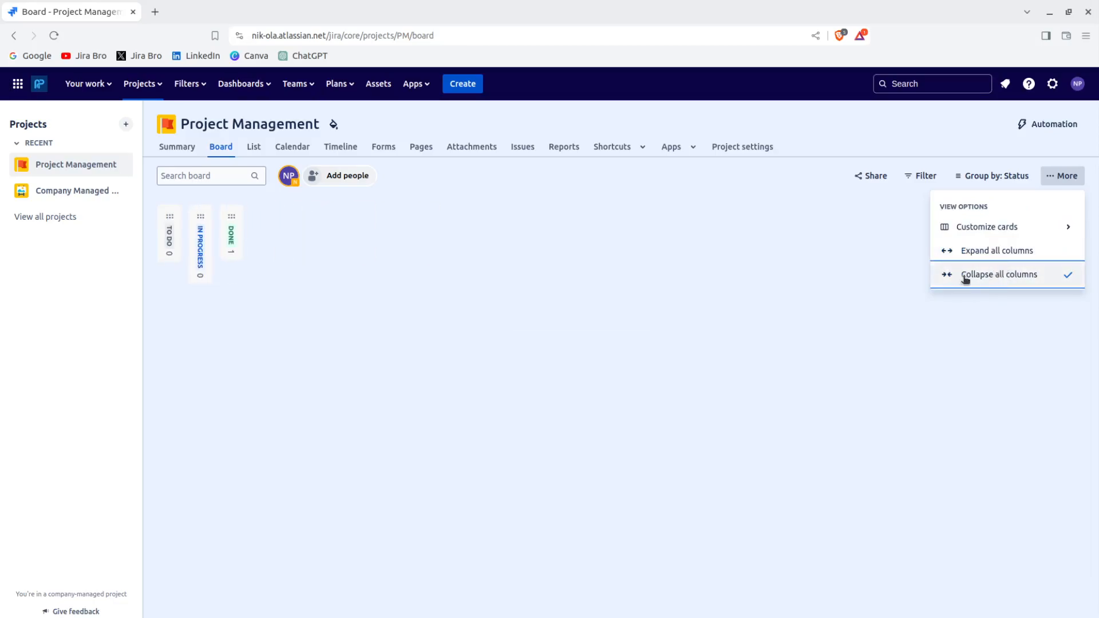
pyautogui.click(985, 251)
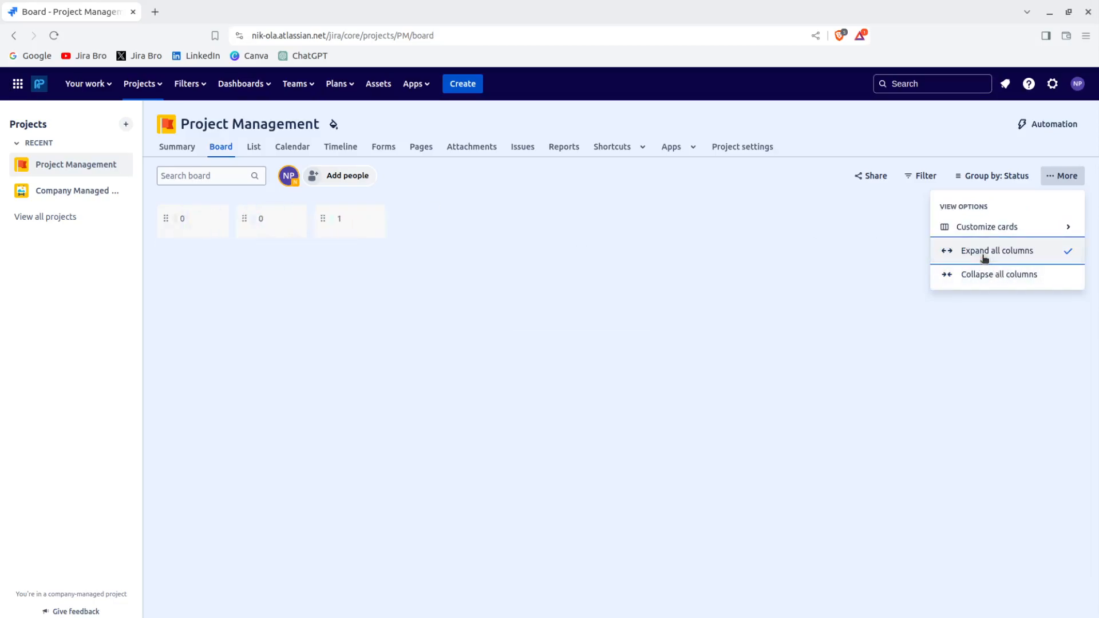
pyautogui.click(721, 285)
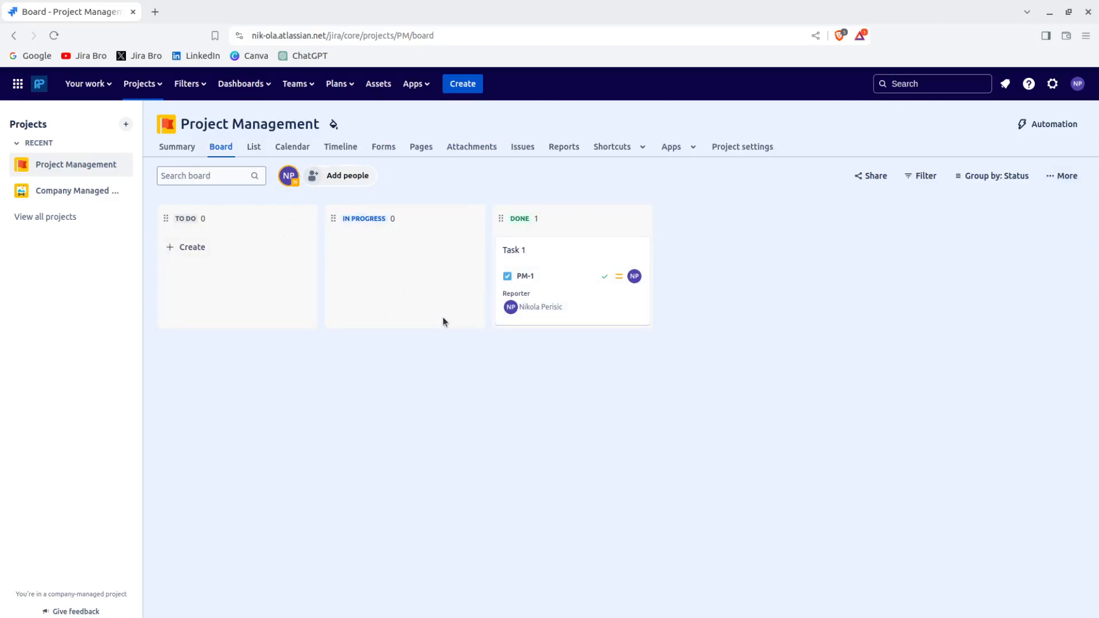
# Examine the board's filter options, from assignee and category through priority, reporter, status and custom fields, without applying any
pyautogui.click(920, 175)
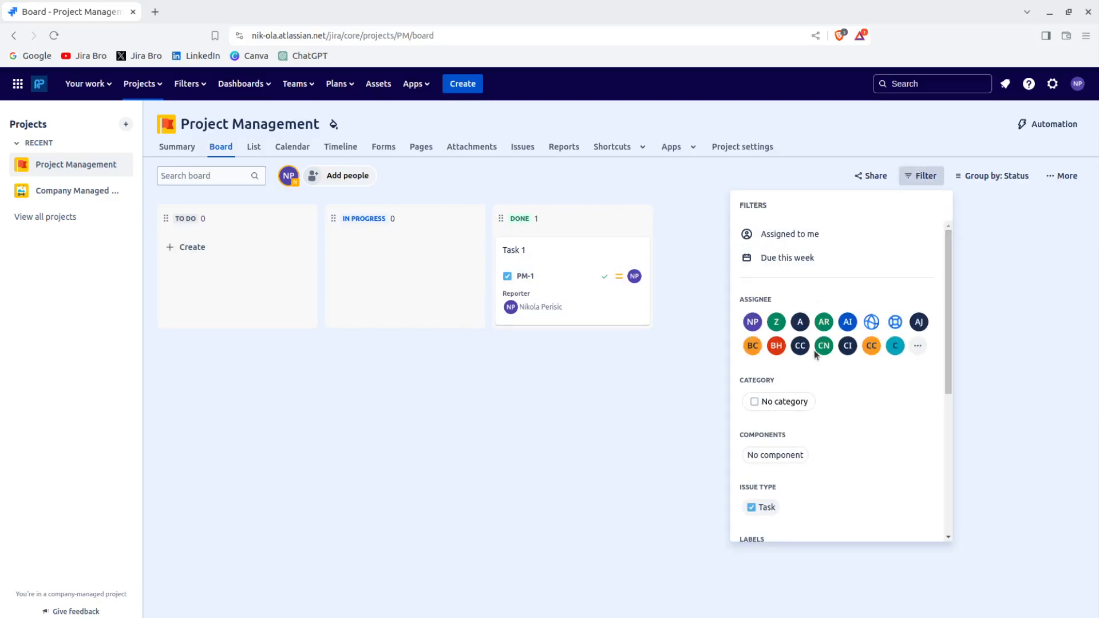
pyautogui.scroll(-5, 853, 377)
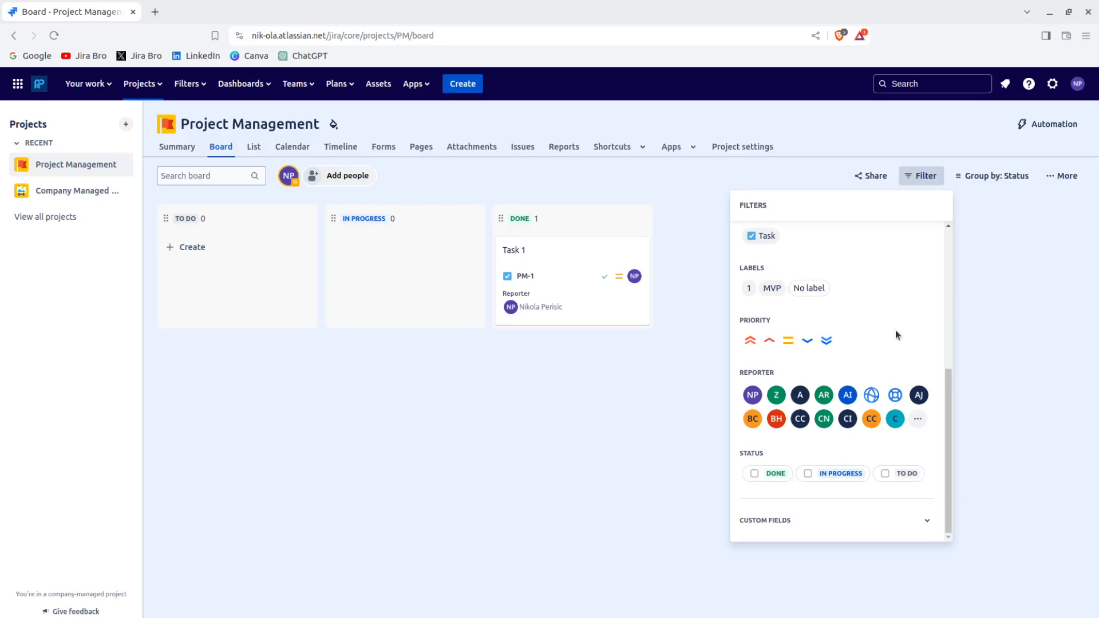
pyautogui.scroll(4, 897, 335)
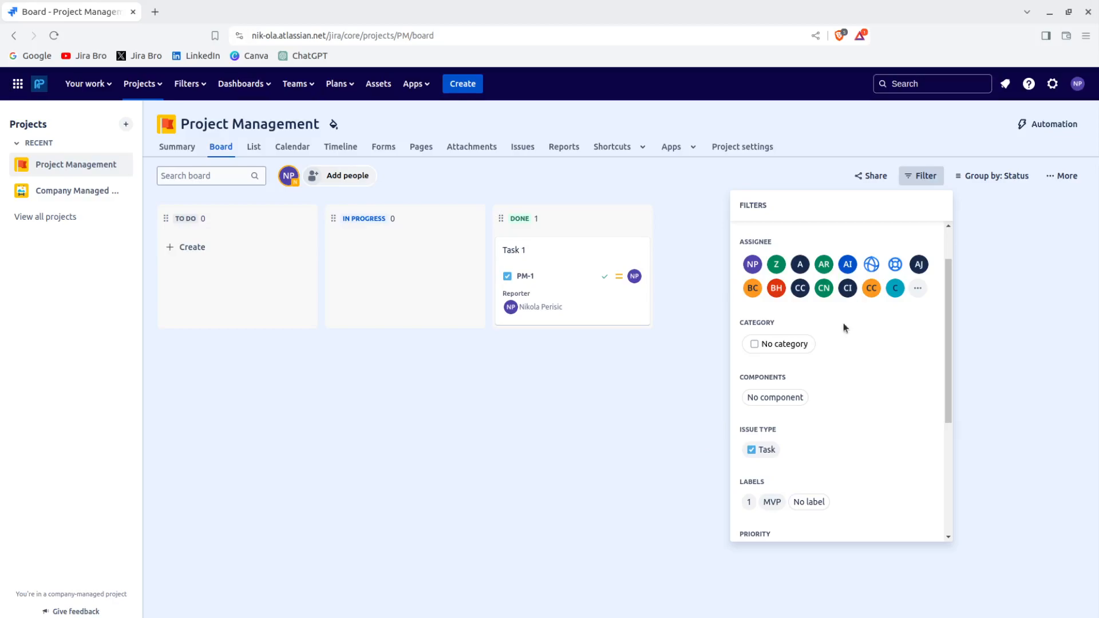
pyautogui.scroll(-3, 851, 367)
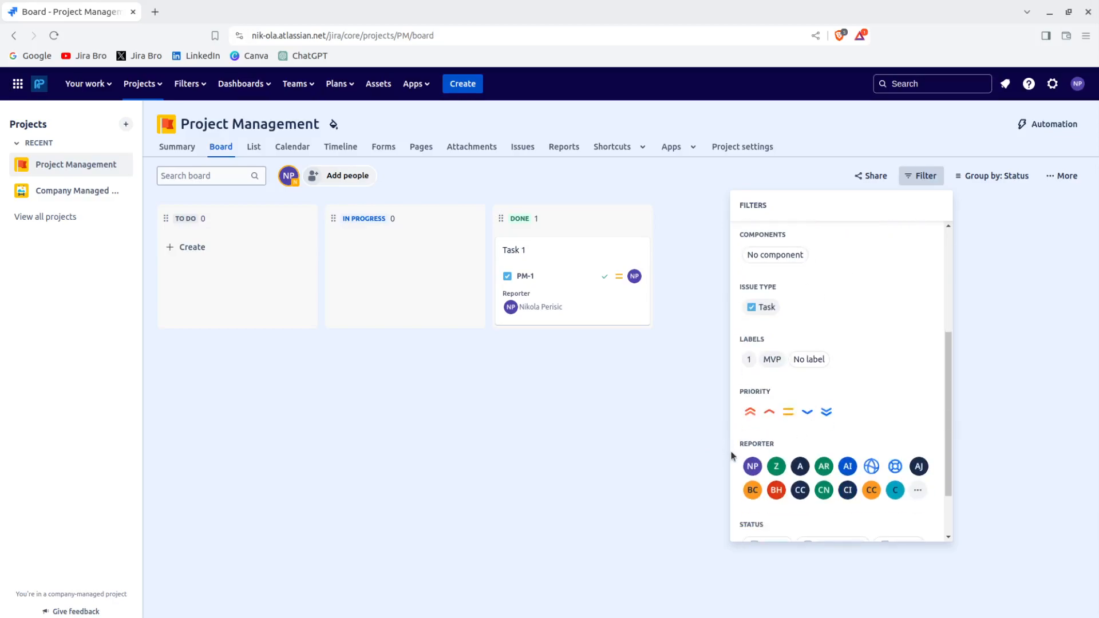
pyautogui.scroll(-2, 893, 470)
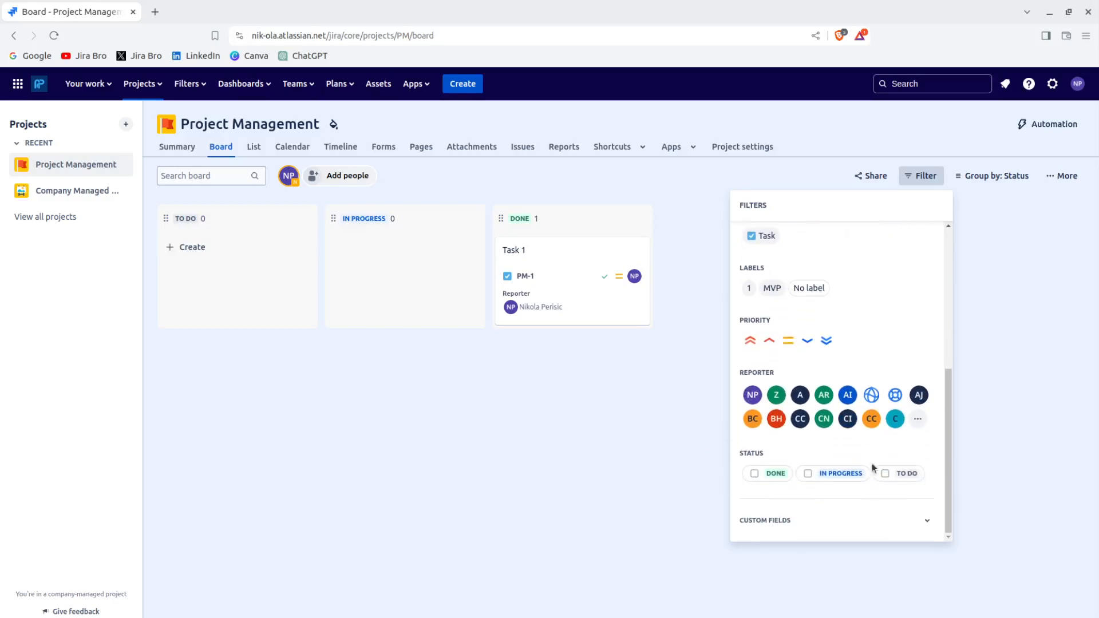
pyautogui.click(638, 402)
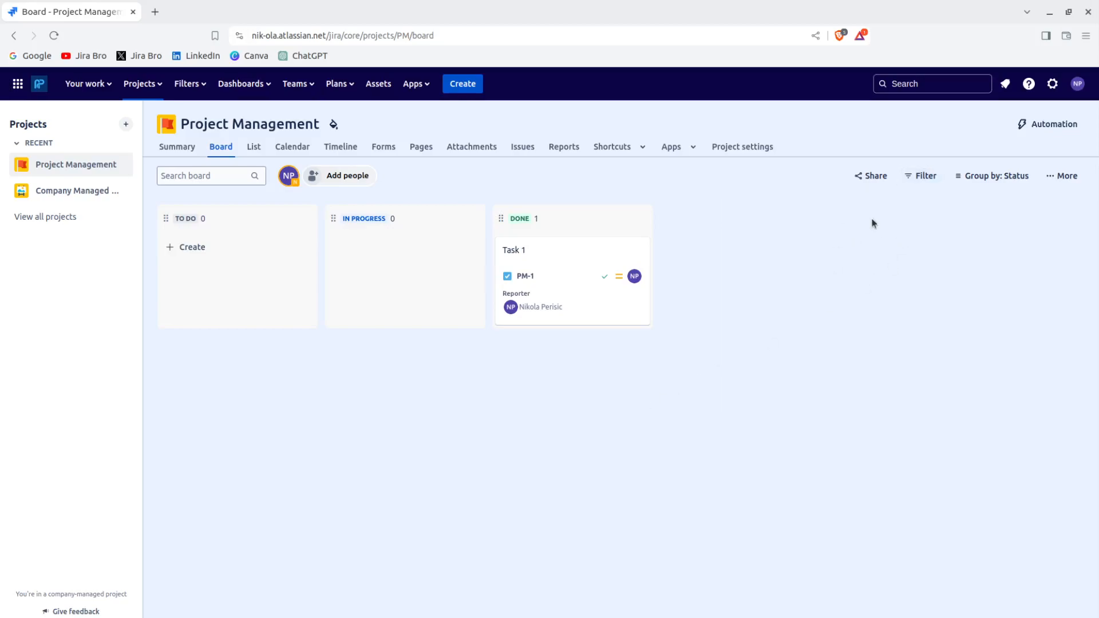
# View the board's sharing options and its available grouping choices, leaving both without making a change
pyautogui.click(874, 177)
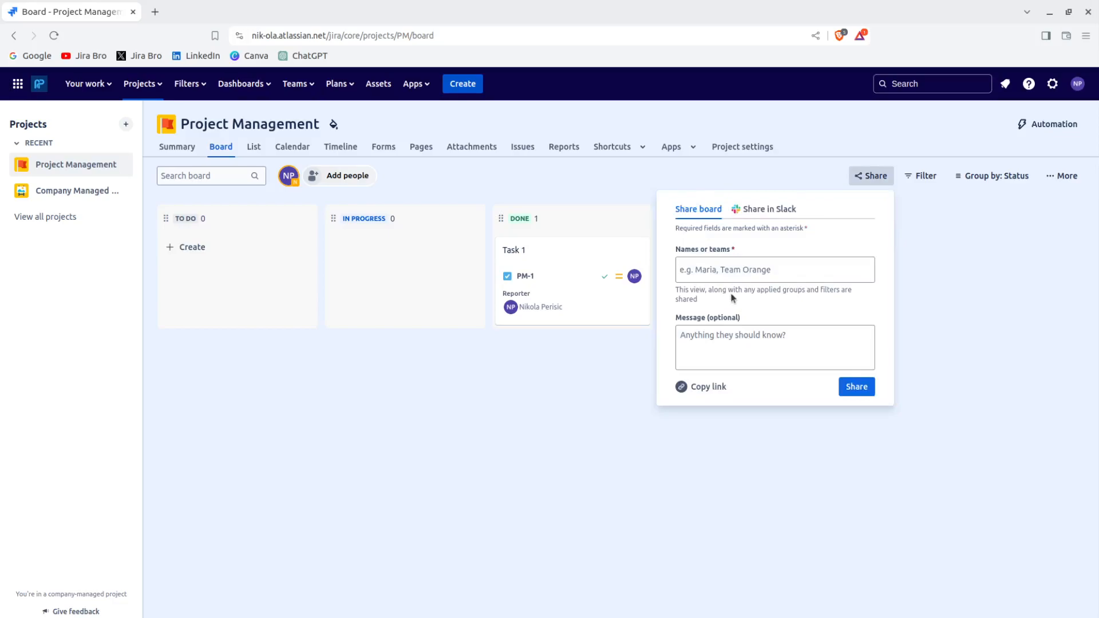
pyautogui.click(1023, 384)
pyautogui.click(992, 176)
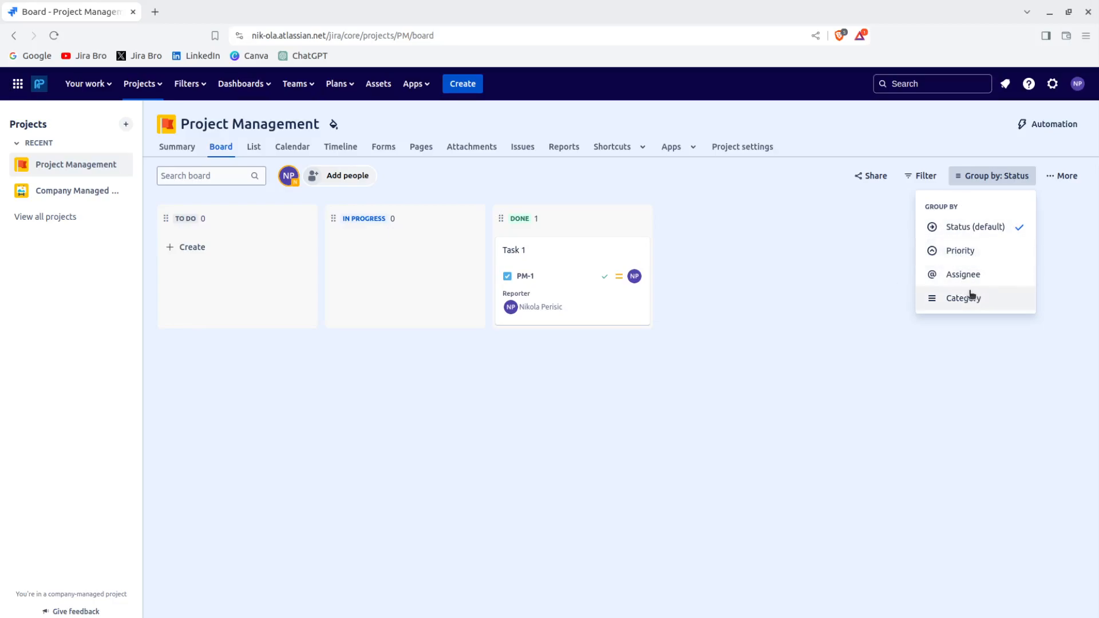
pyautogui.click(879, 332)
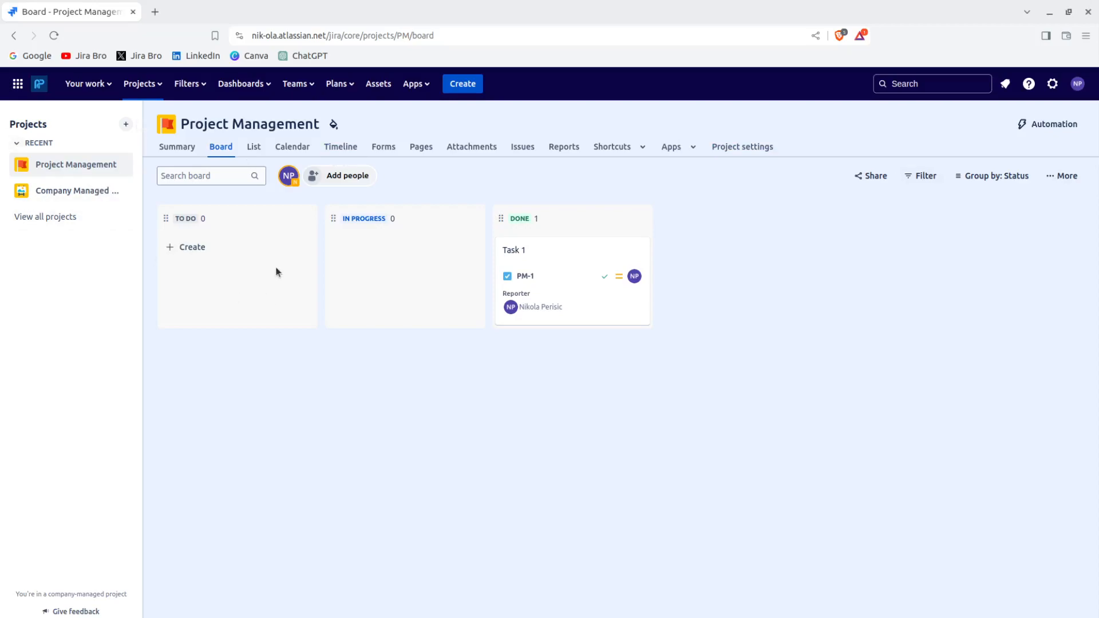
pyautogui.click(994, 175)
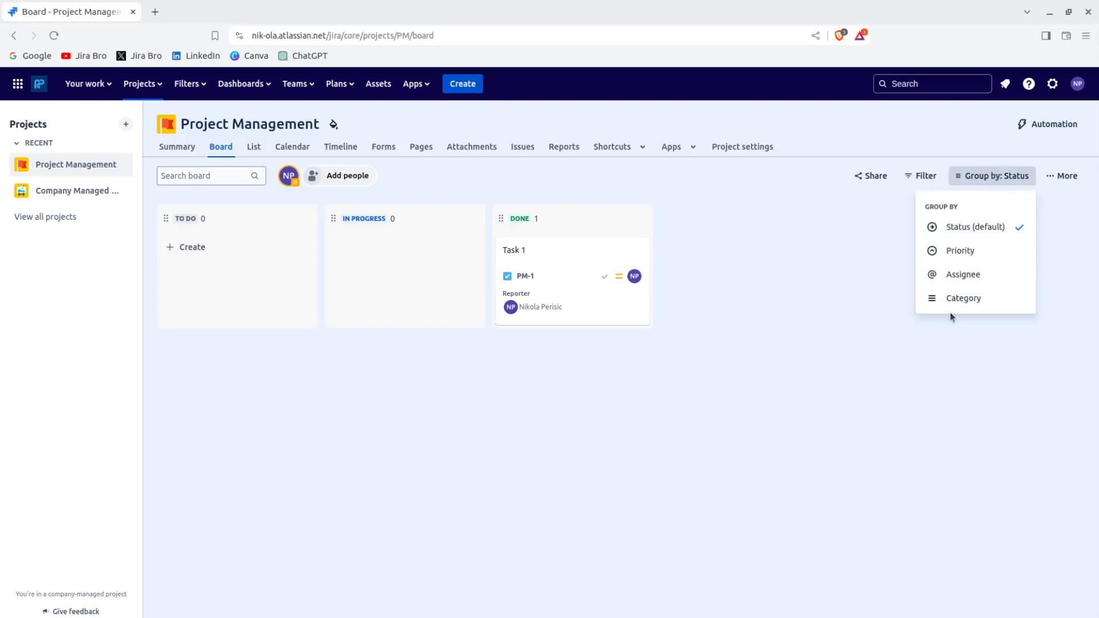
pyautogui.click(831, 301)
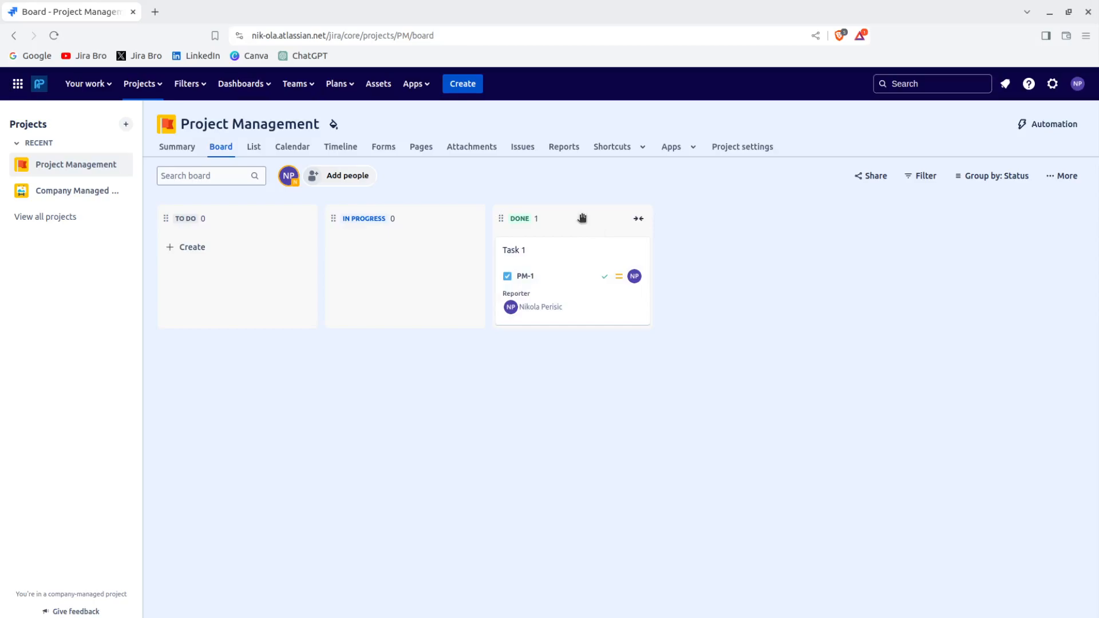
# Review the project's Summary page, including status overview, recent activity, priority breakdown, types of work, team workload and related projects
pyautogui.click(182, 147)
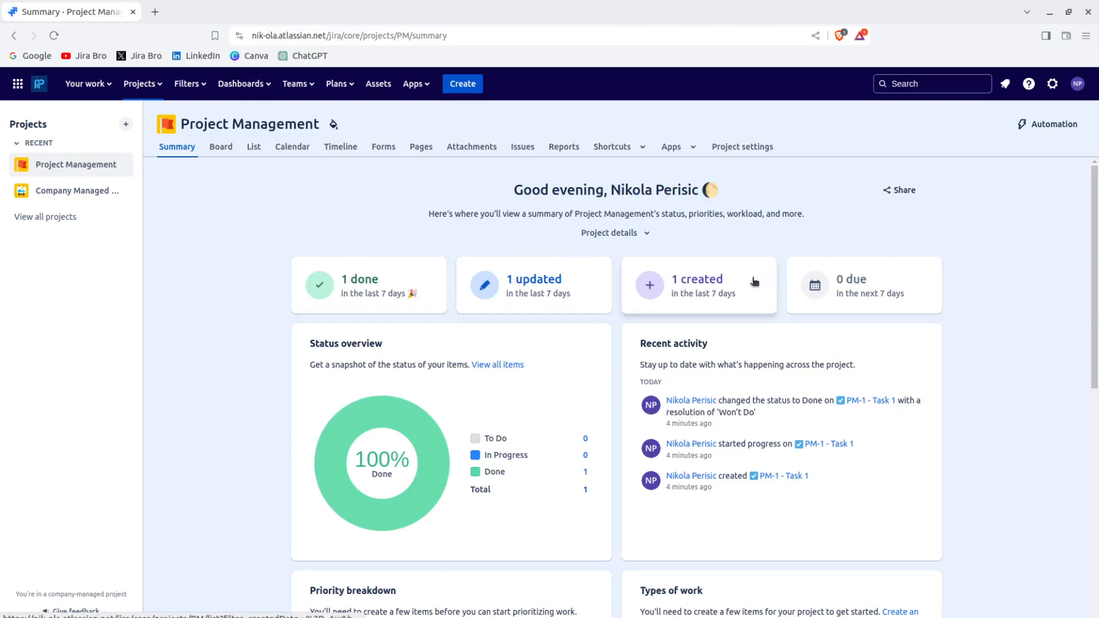
pyautogui.scroll(-2, 890, 305)
pyautogui.scroll(-1, 890, 304)
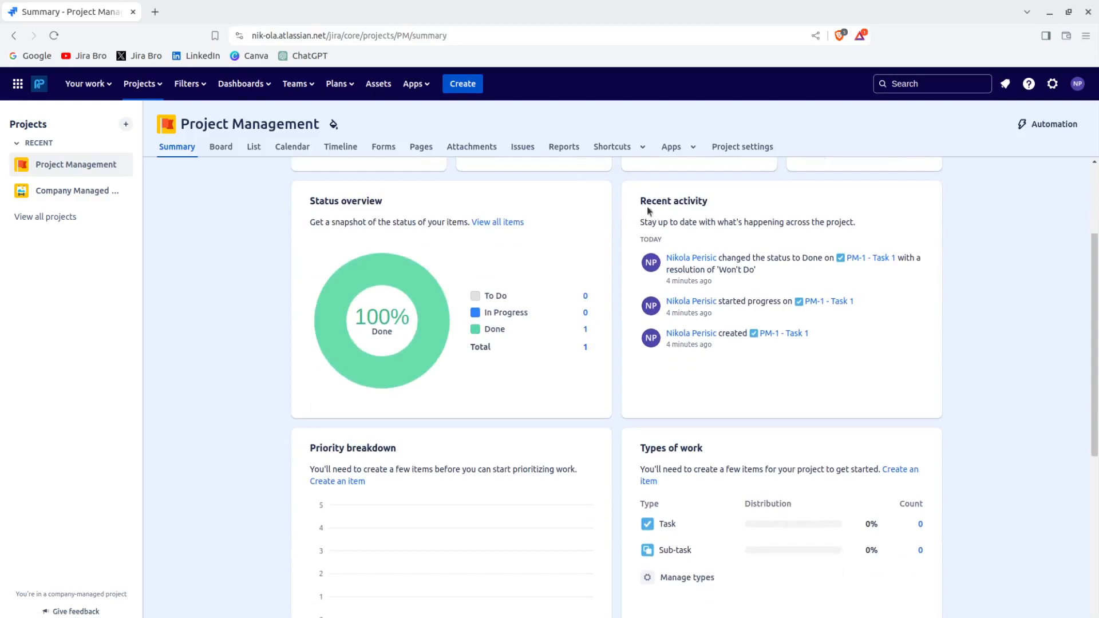
pyautogui.scroll(-2, 534, 345)
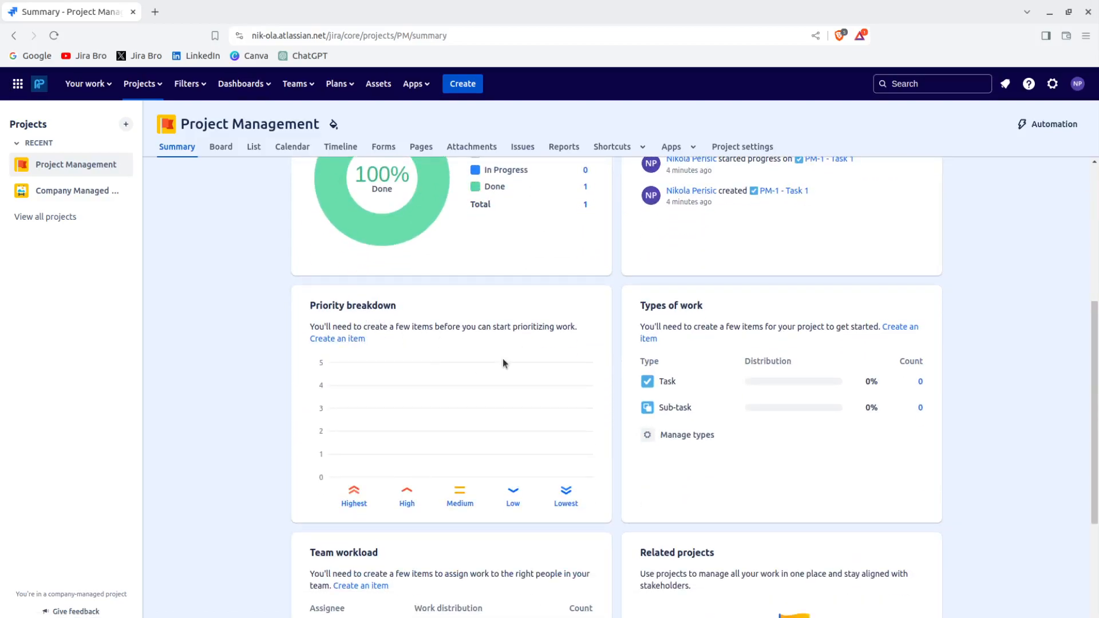
pyautogui.scroll(-3, 503, 361)
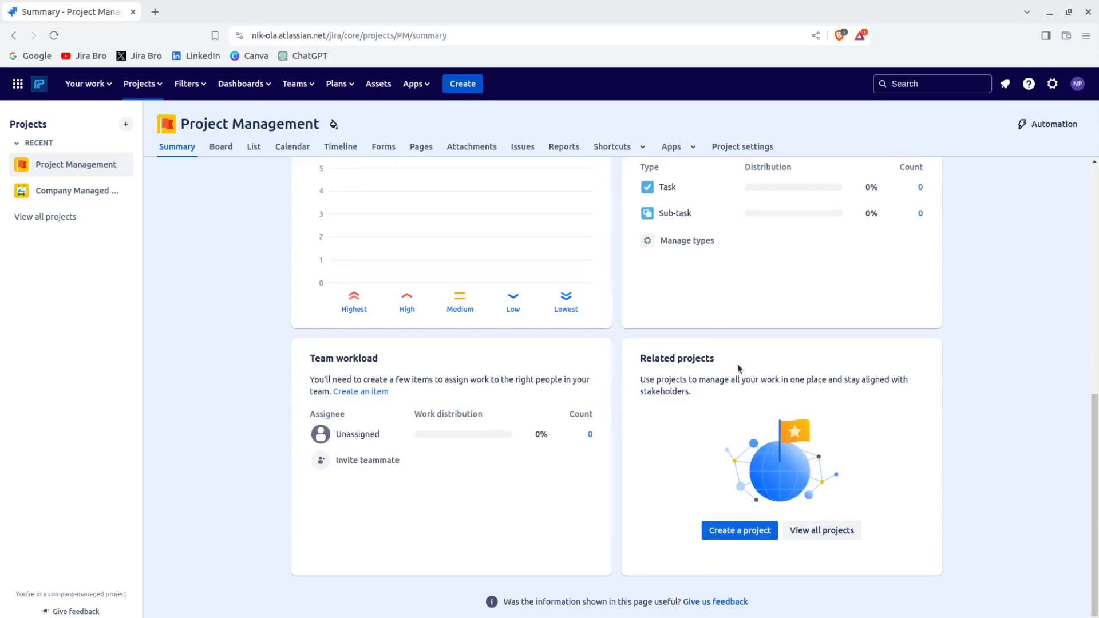
pyautogui.scroll(2, 939, 379)
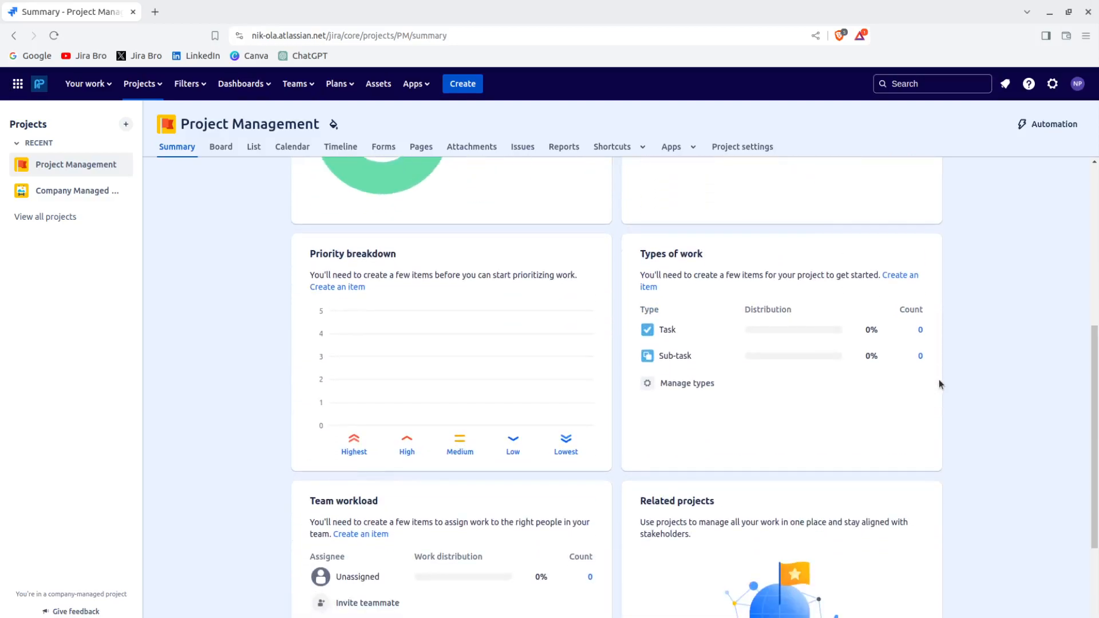
pyautogui.scroll(-3, 939, 381)
pyautogui.scroll(8, 930, 410)
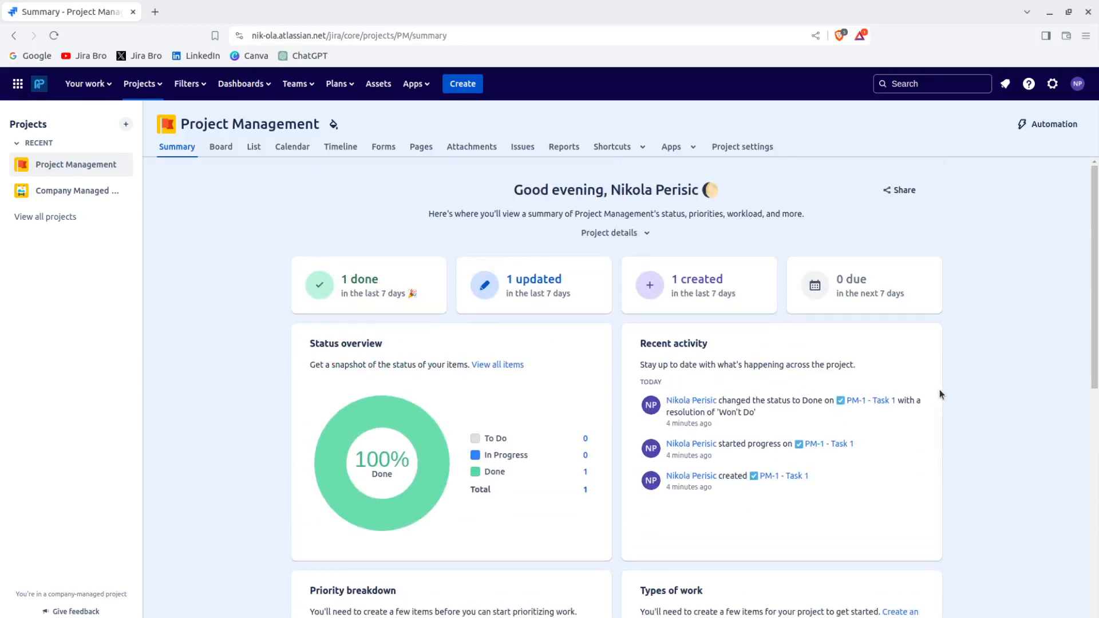
# Expand and collapse the project details on the Summary page, and look over its overview cards again
pyautogui.click(647, 233)
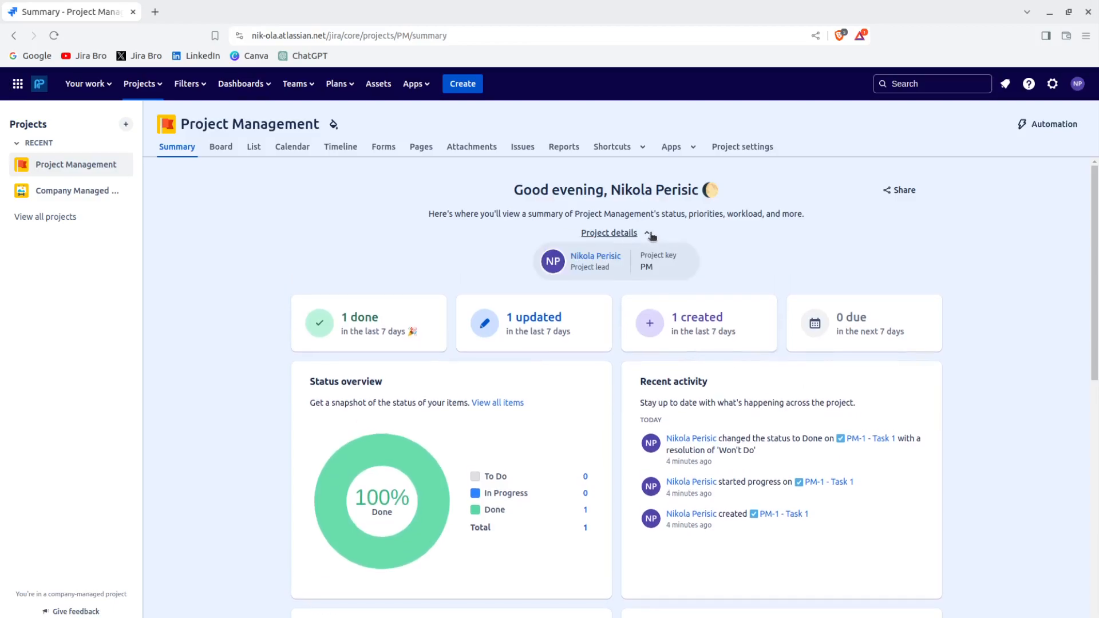
pyautogui.click(650, 235)
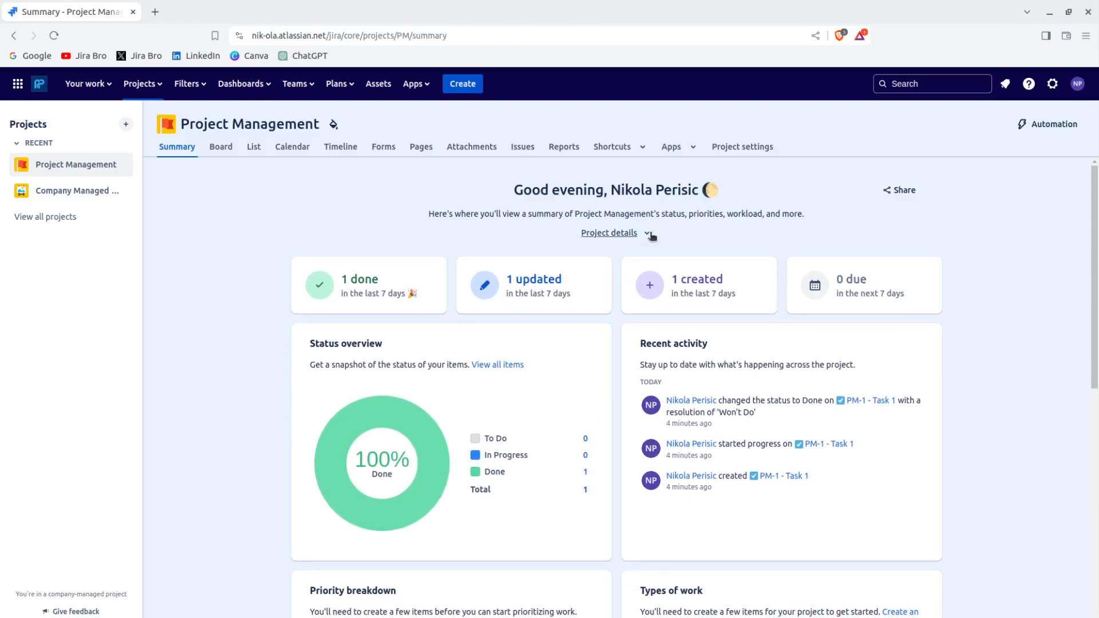
pyautogui.scroll(-3, 831, 465)
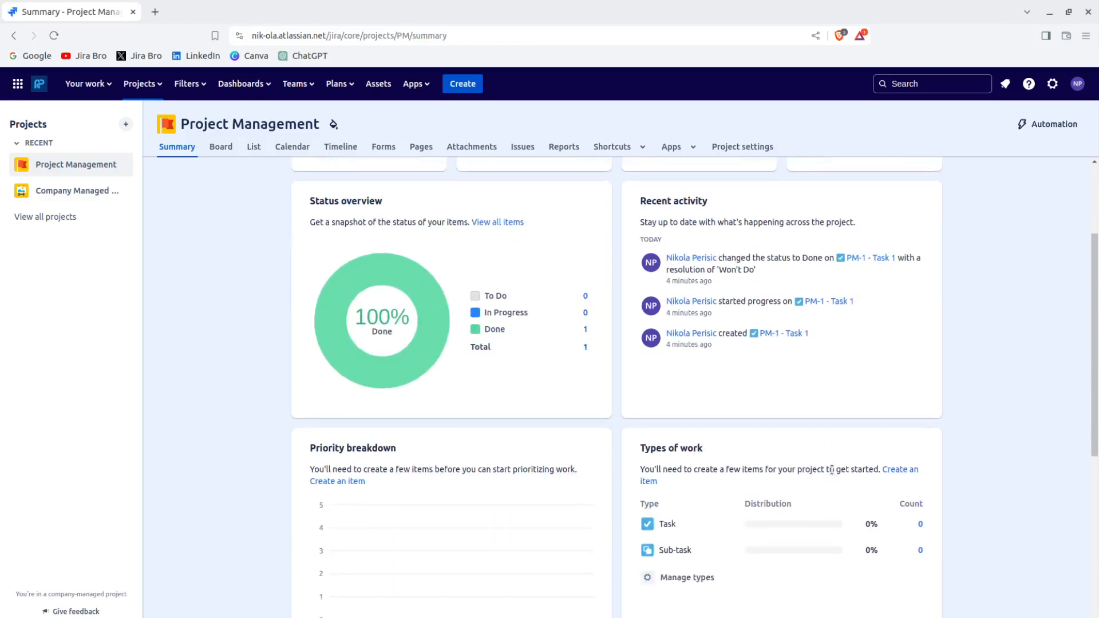
pyautogui.scroll(3, 832, 464)
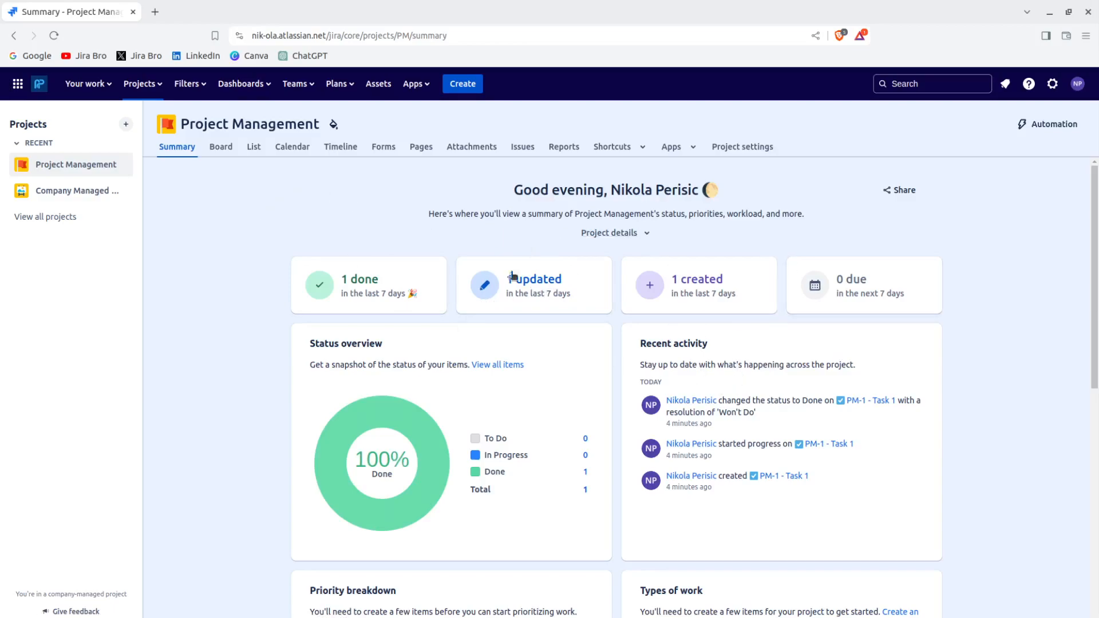
pyautogui.scroll(-1, 584, 360)
pyautogui.scroll(2, 582, 359)
# Return to the board, switch to the project's List view, and examine all its columns through to Reporter
pyautogui.click(221, 148)
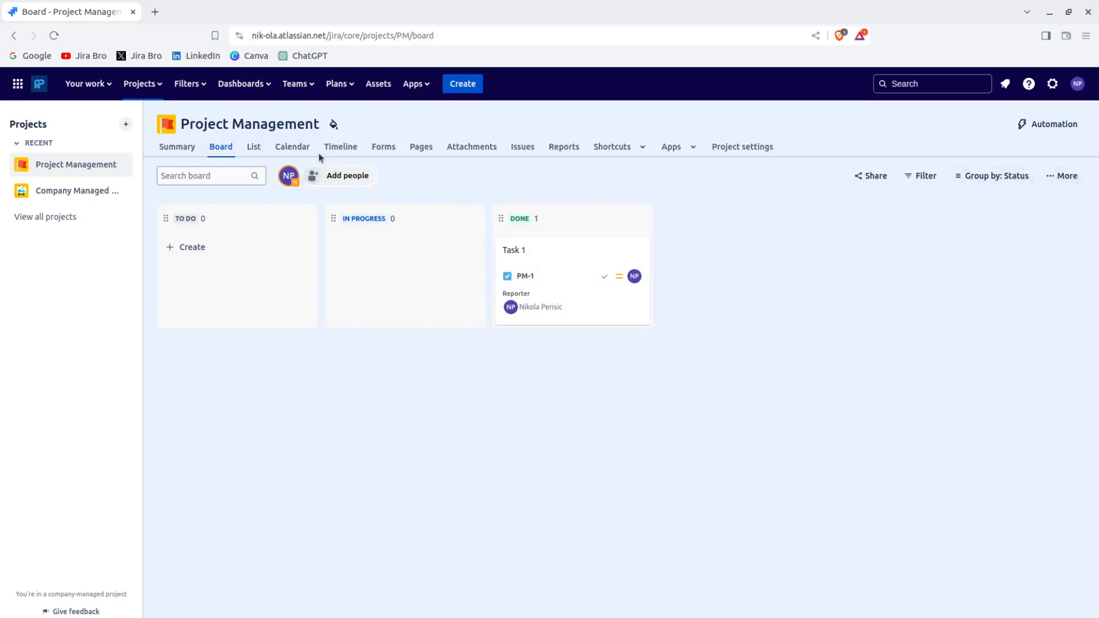
pyautogui.click(255, 148)
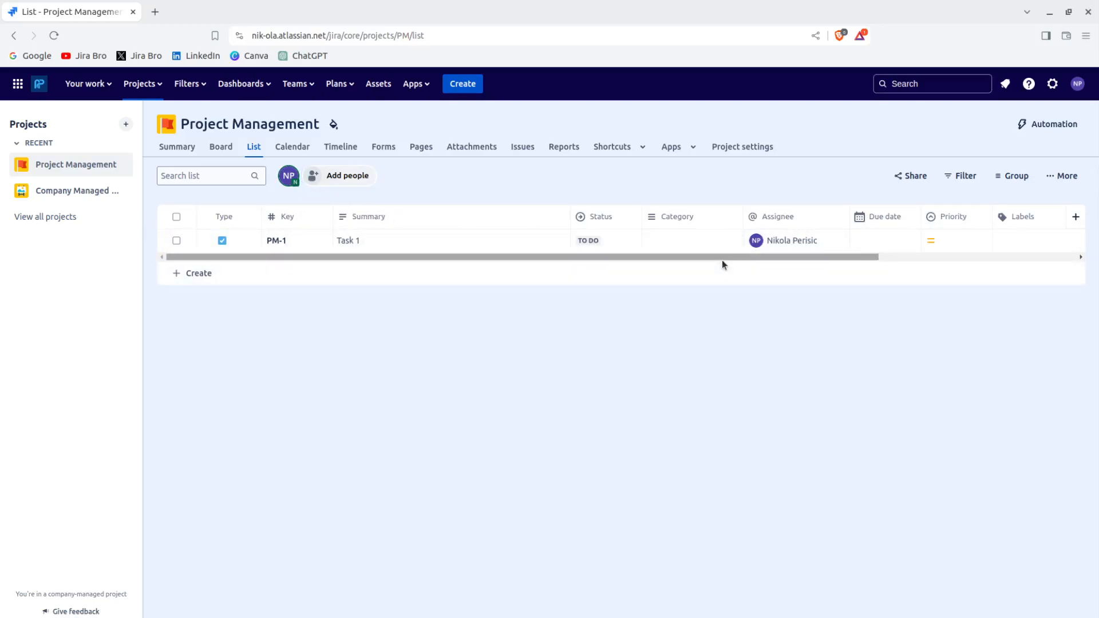
pyautogui.moveTo(723, 258); pyautogui.dragTo(1007, 259)
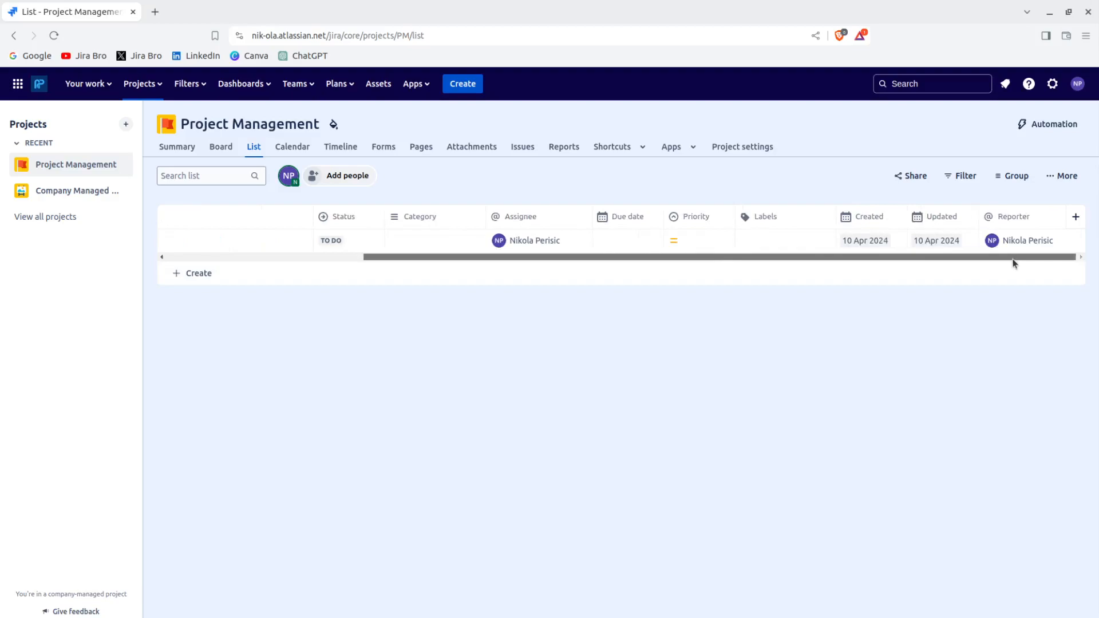
pyautogui.moveTo(1014, 259); pyautogui.dragTo(495, 262)
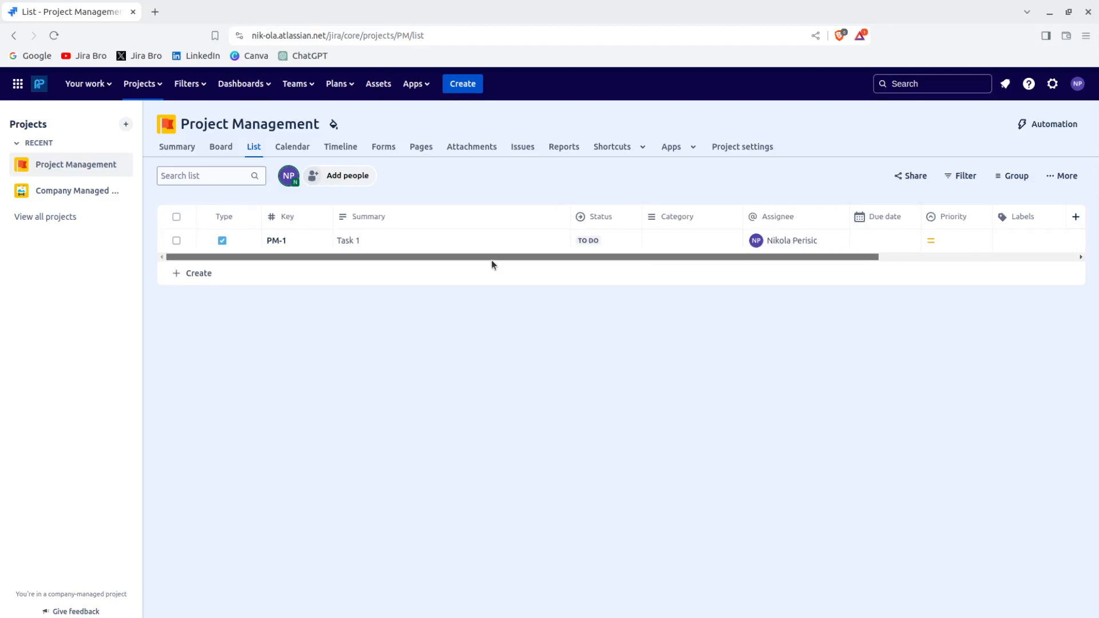
pyautogui.moveTo(517, 260); pyautogui.dragTo(944, 277)
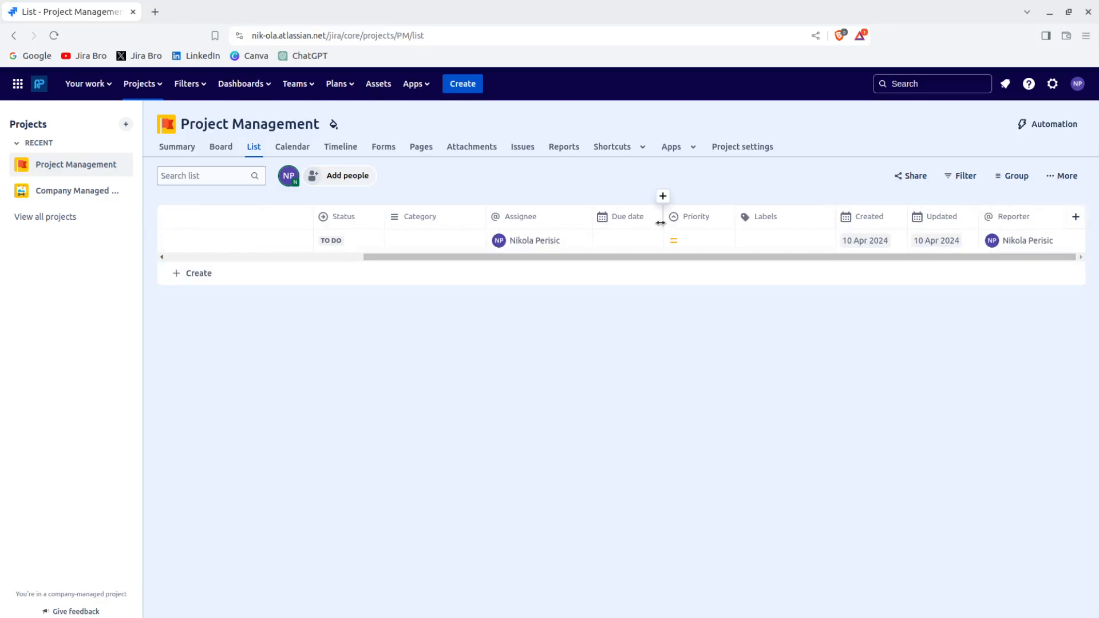
# Add a Comments column between the Due date and Priority columns of the list
pyautogui.click(663, 196)
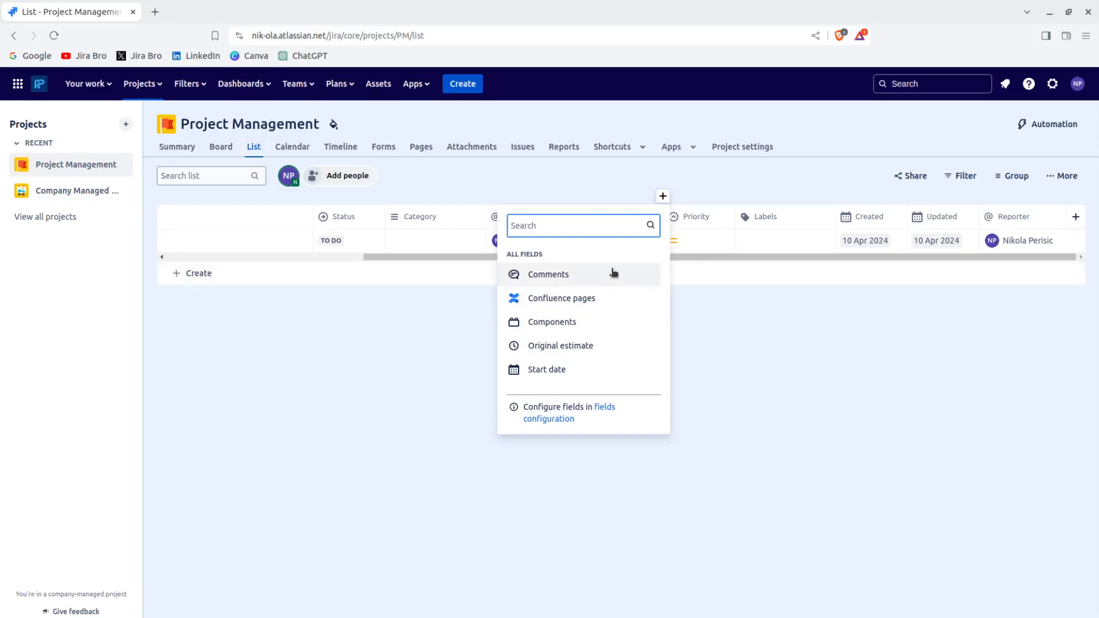
pyautogui.click(587, 278)
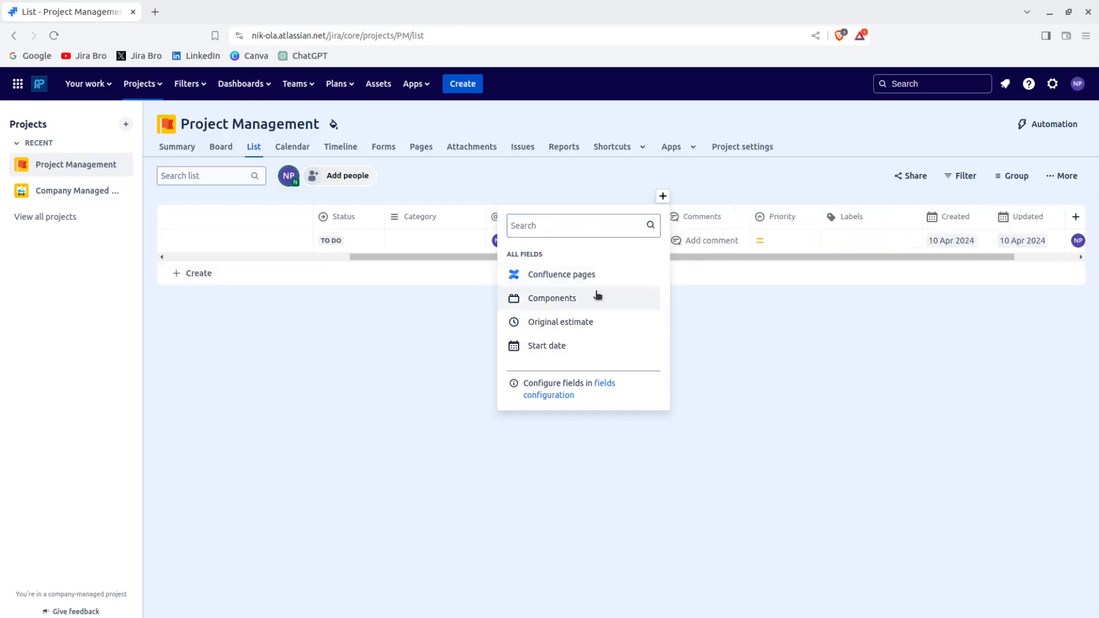
pyautogui.click(783, 339)
# Create a new label "youtube" and assign it to Task 1 in the Labels column
pyautogui.moveTo(697, 258); pyautogui.dragTo(911, 250)
pyautogui.click(757, 242)
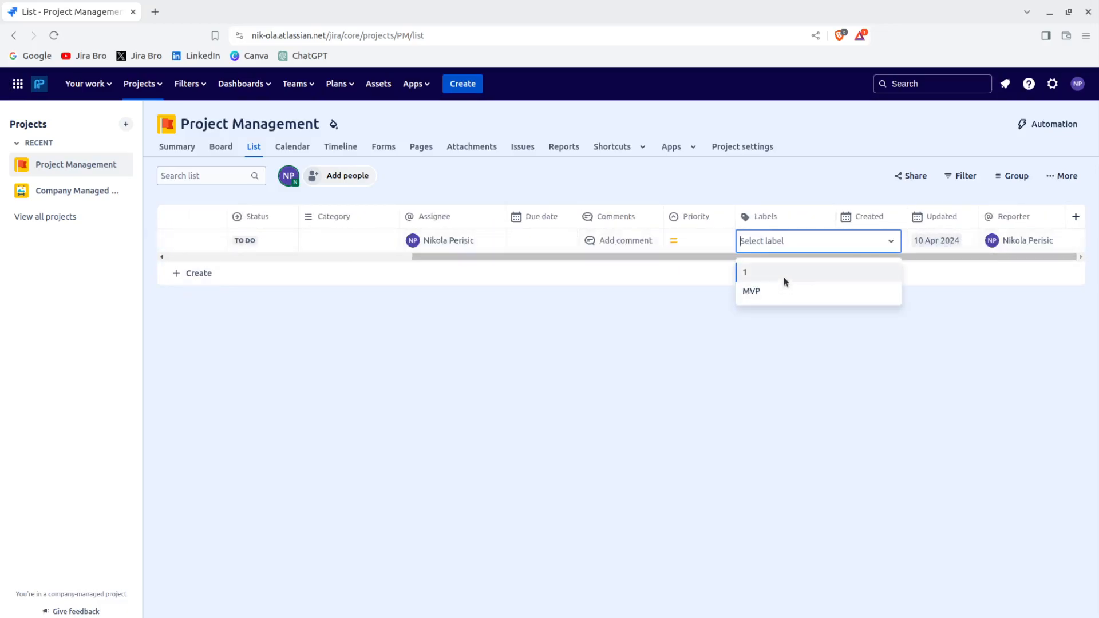
pyautogui.press('Escape')
pyautogui.click(764, 245)
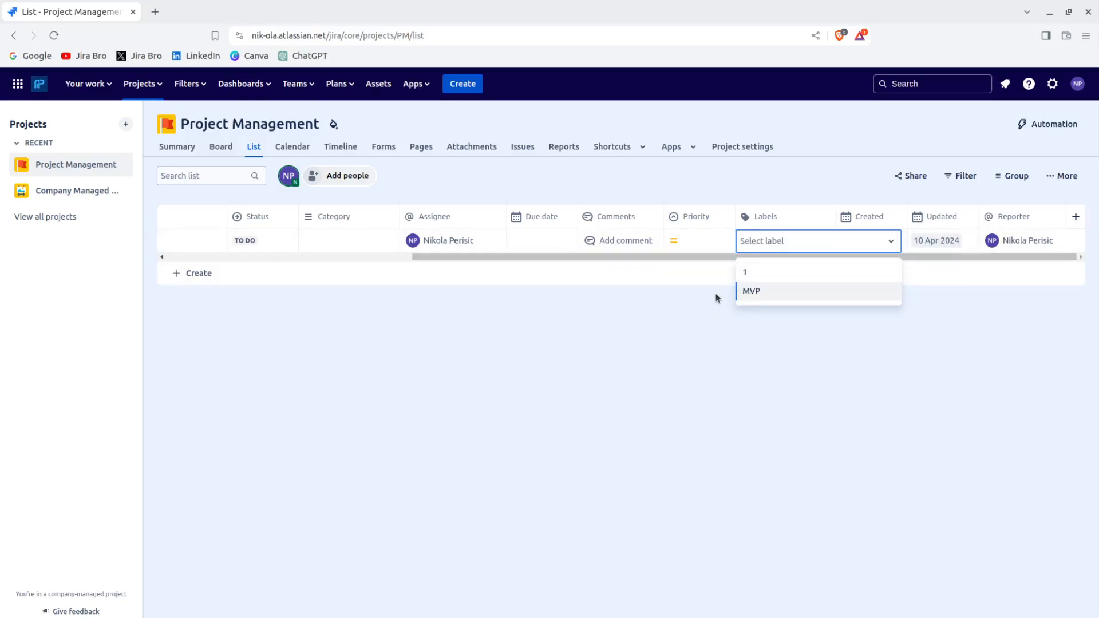
pyautogui.write('outube')
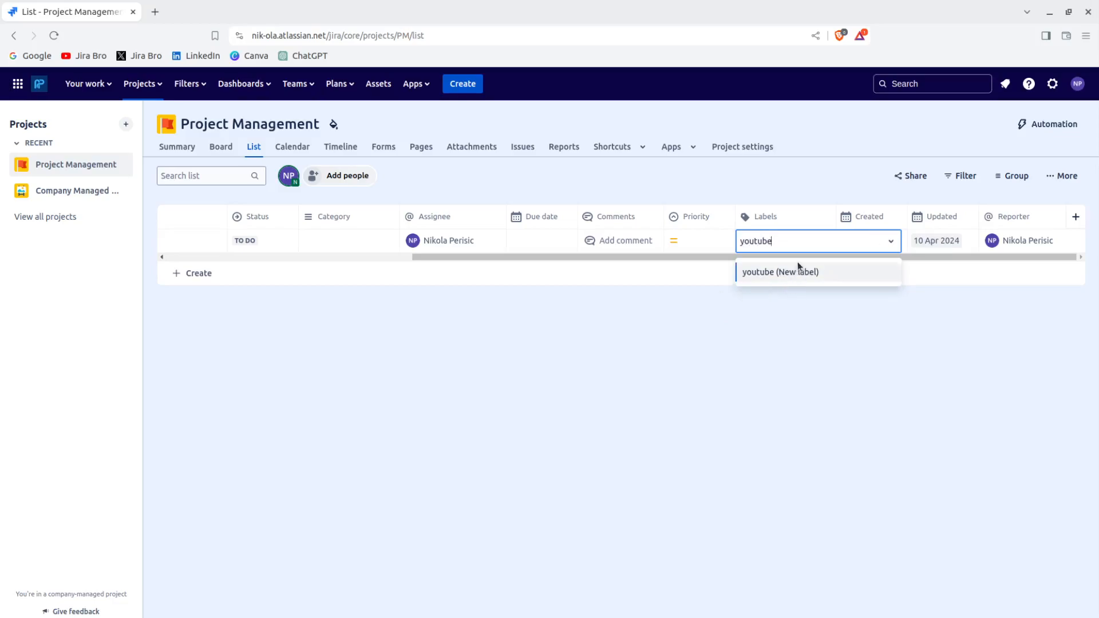
pyautogui.click(793, 273)
pyautogui.click(762, 387)
pyautogui.click(837, 374)
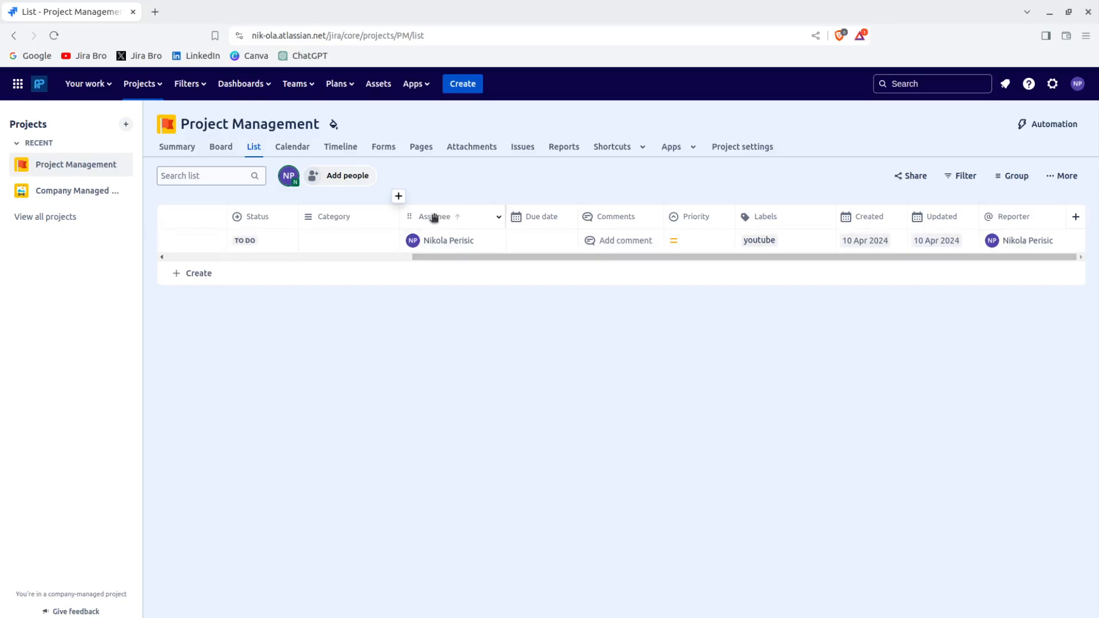
# Reorder the list columns so that Assignee comes before Status and Reporter comes before Assignee
pyautogui.moveTo(504, 258); pyautogui.dragTo(251, 266)
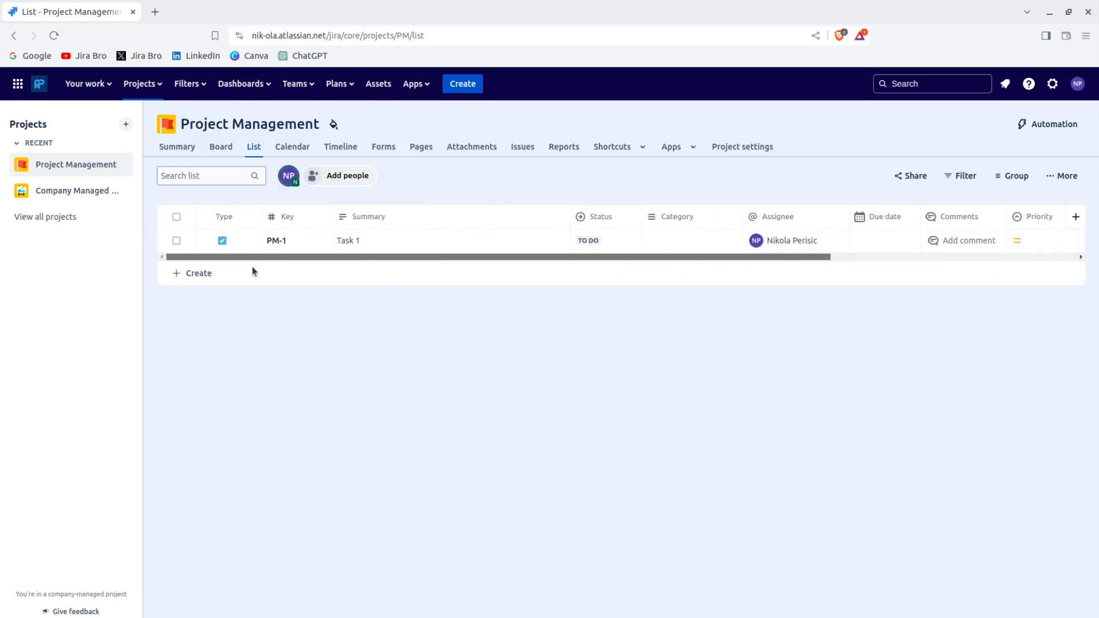
pyautogui.moveTo(776, 218); pyautogui.dragTo(986, 274)
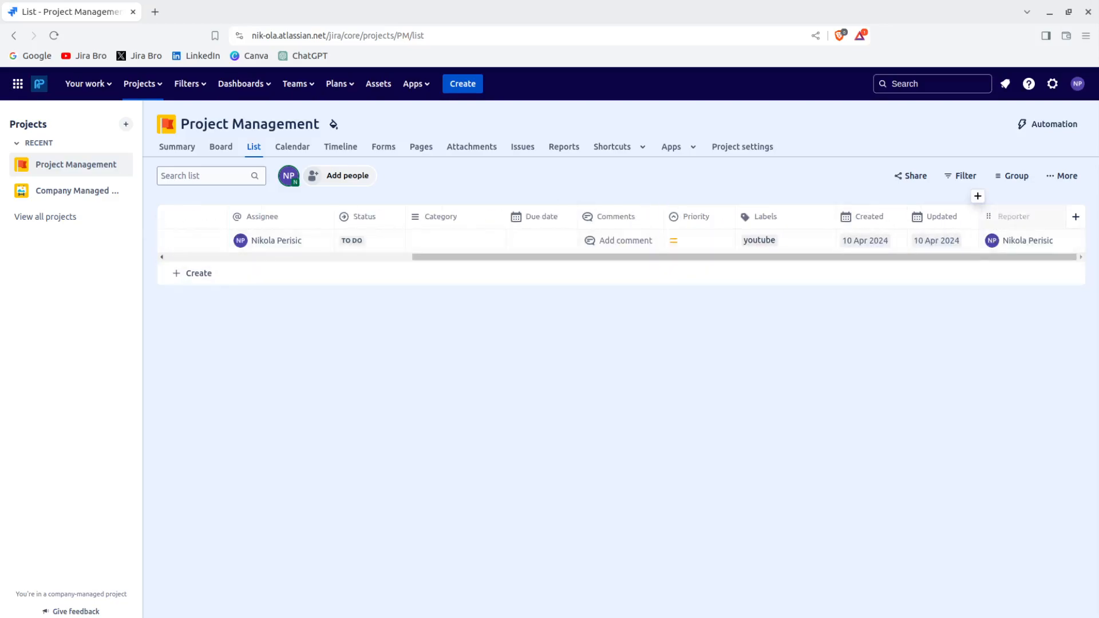
pyautogui.moveTo(1014, 217); pyautogui.dragTo(258, 222)
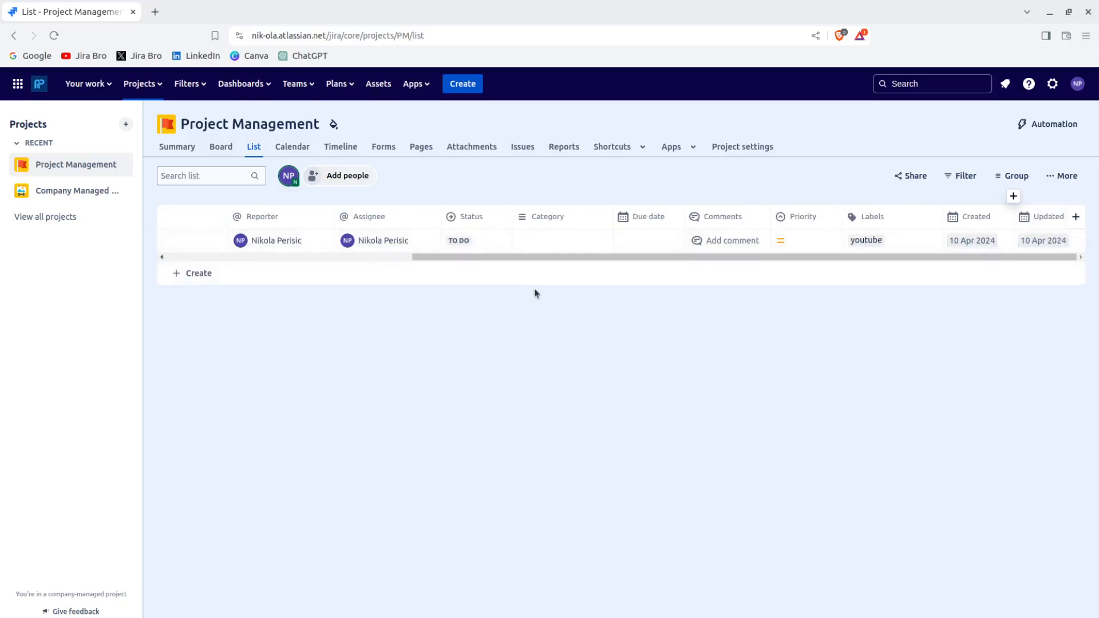
# Sort the list by Category from A to Z and hide the Category field
pyautogui.moveTo(512, 258); pyautogui.dragTo(216, 275)
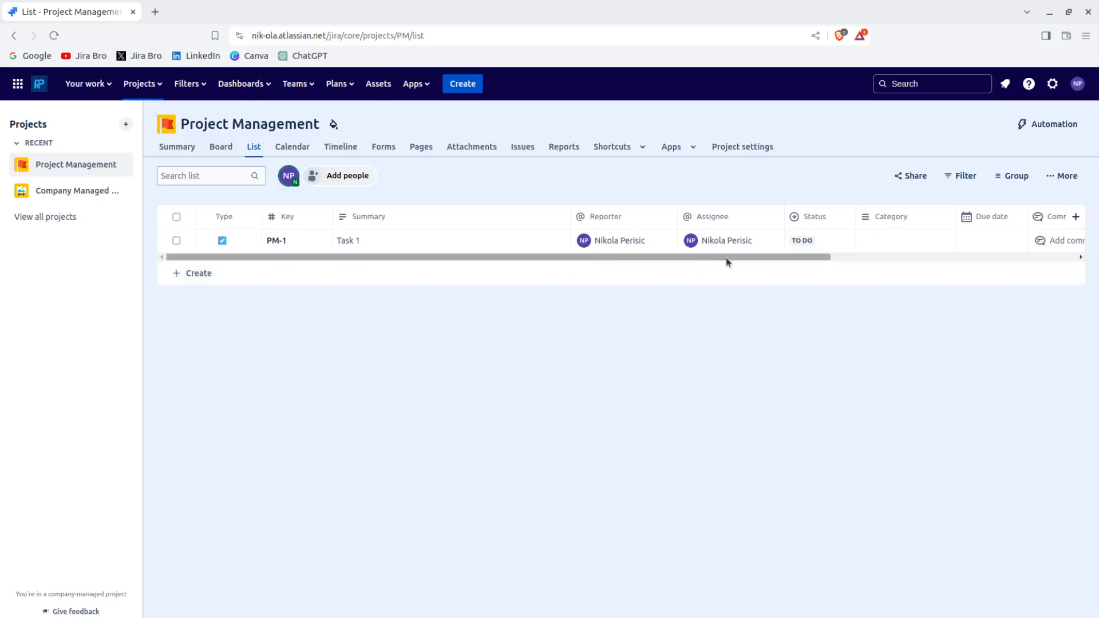
pyautogui.moveTo(726, 258); pyautogui.dragTo(975, 262)
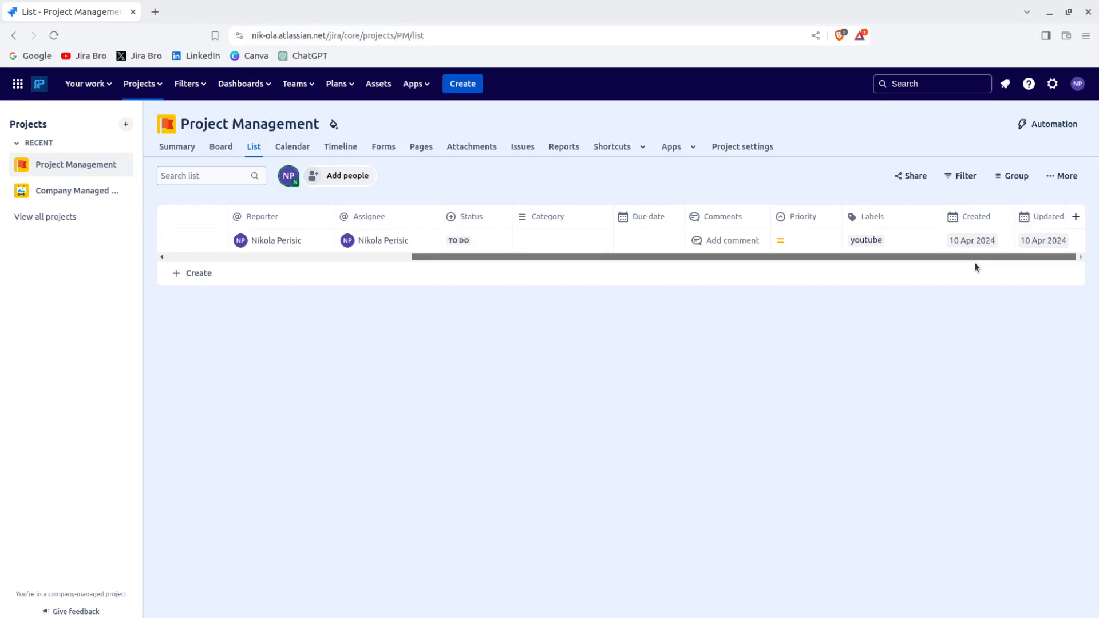
pyautogui.click(582, 219)
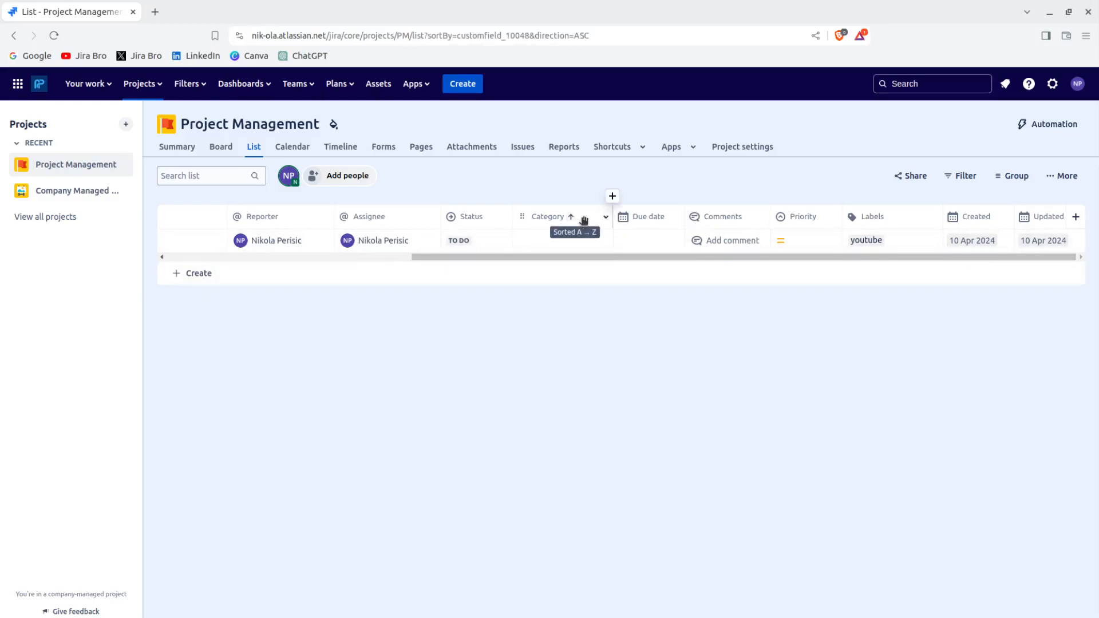
pyautogui.click(606, 218)
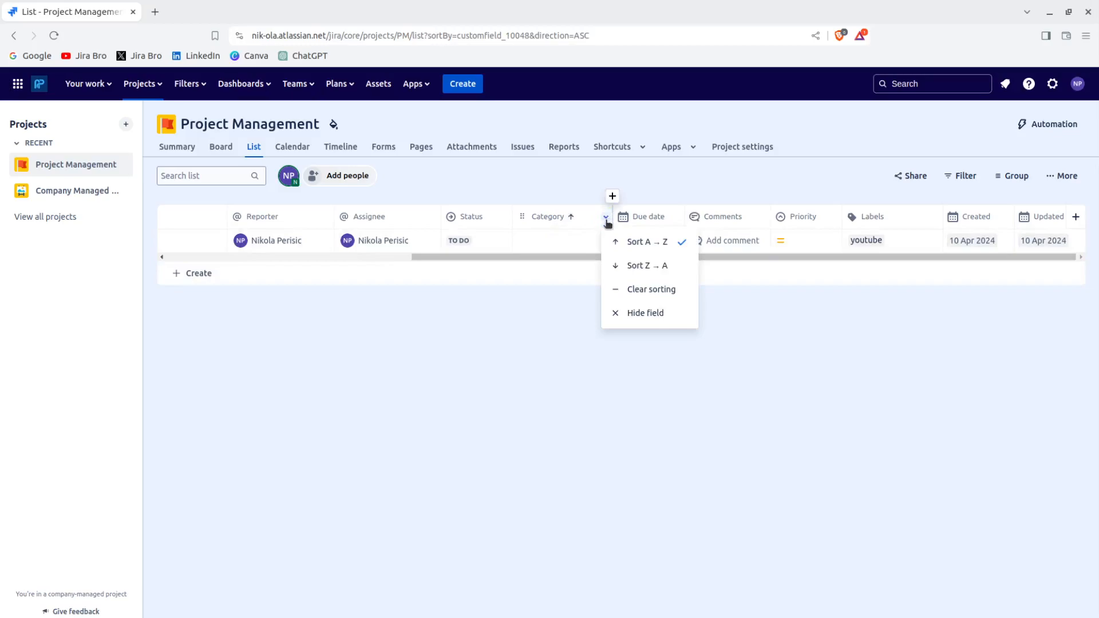
pyautogui.click(646, 313)
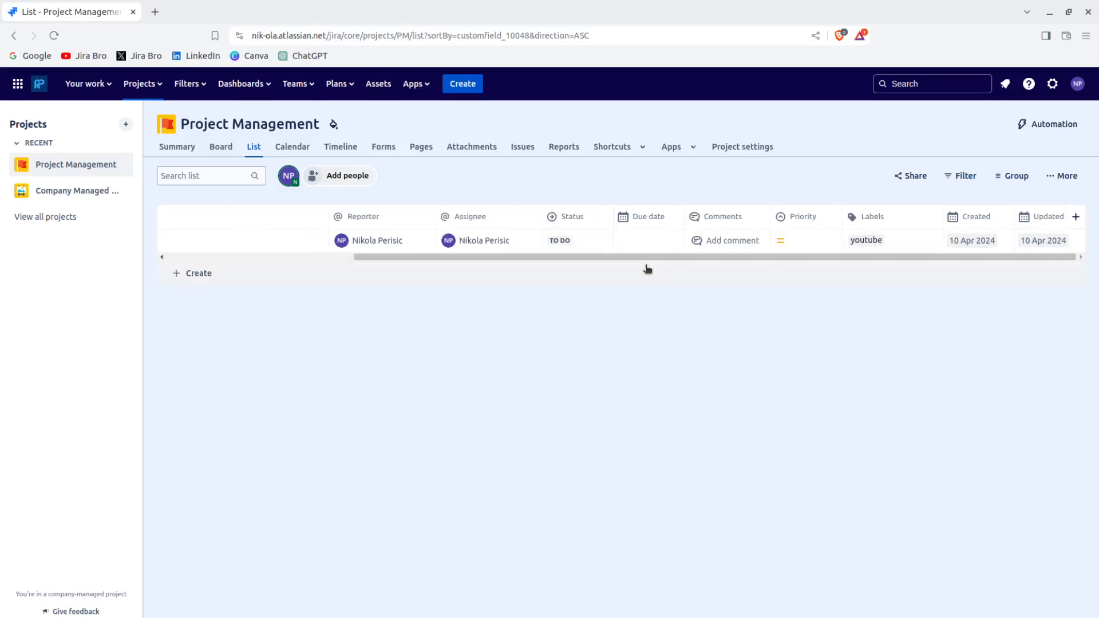
# Narrow the Summary column to fit more columns on screen and review the columns across the list
pyautogui.moveTo(648, 258); pyautogui.dragTo(451, 270)
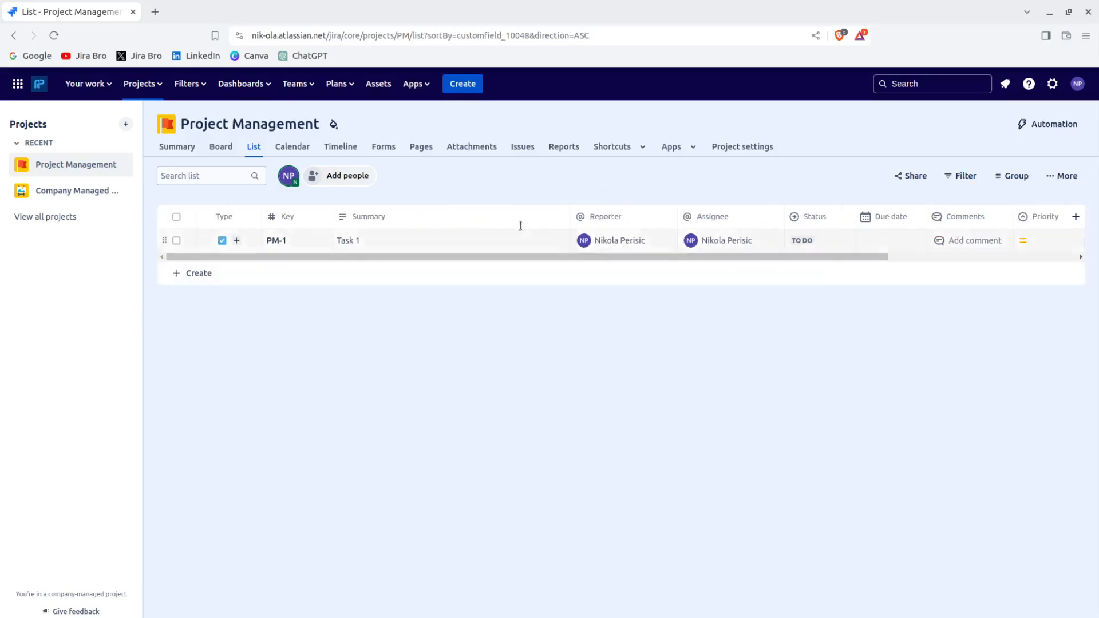
pyautogui.moveTo(571, 220); pyautogui.dragTo(428, 226)
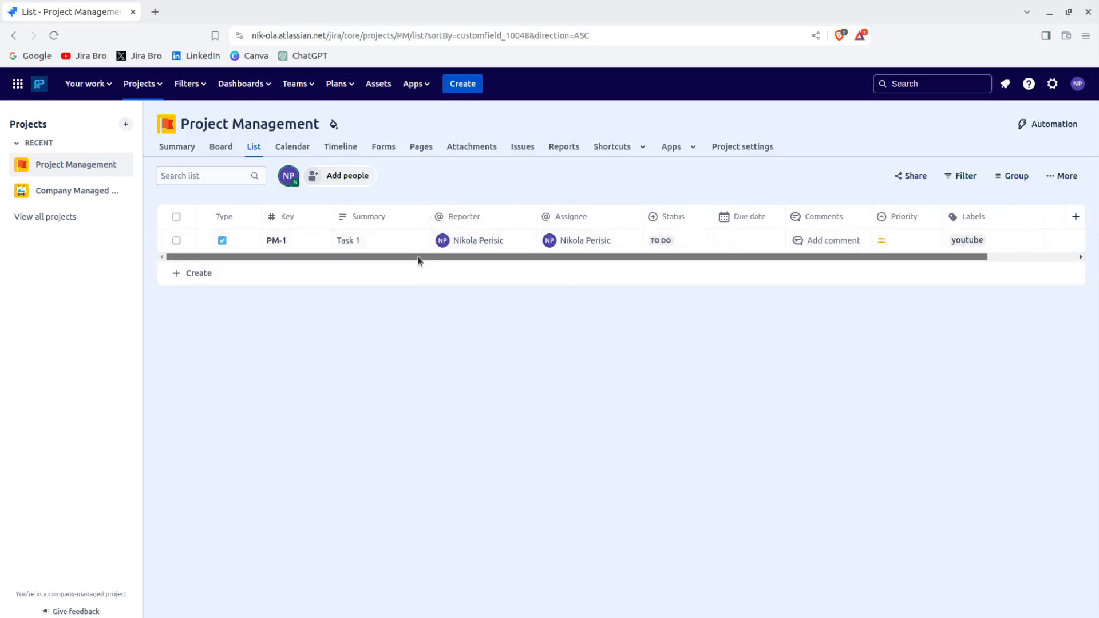
pyautogui.moveTo(726, 258); pyautogui.dragTo(1031, 274)
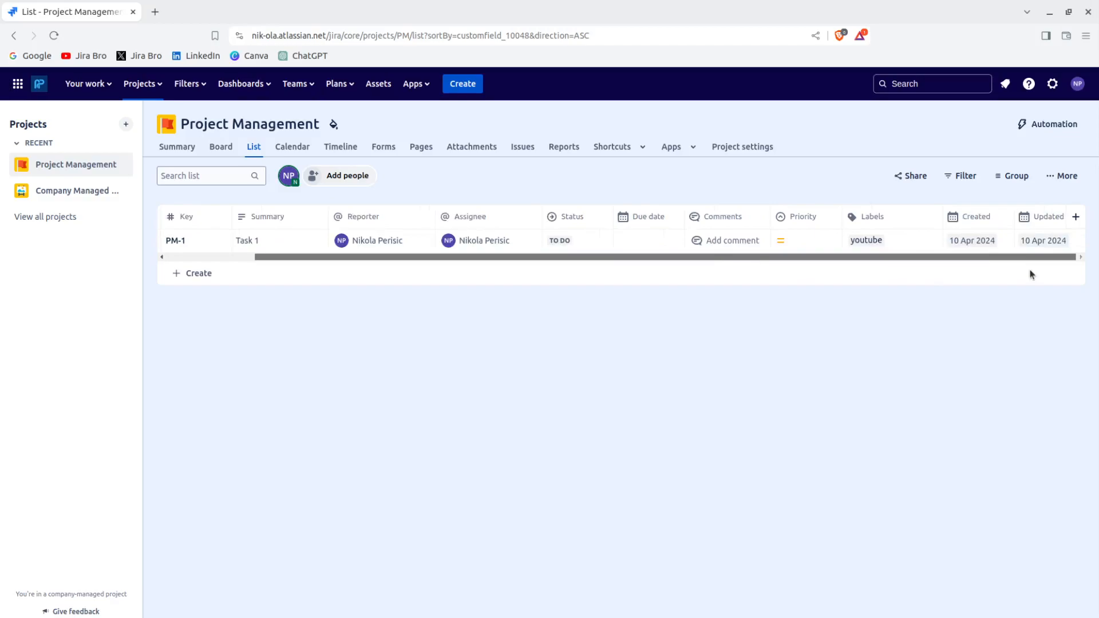
pyautogui.moveTo(756, 257); pyautogui.dragTo(439, 255)
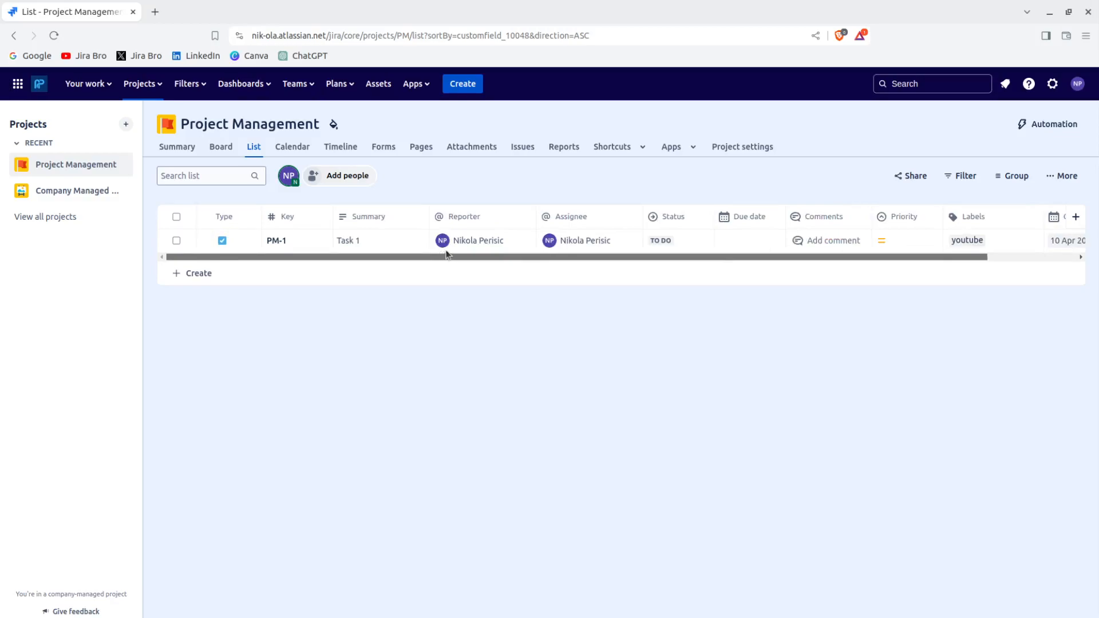
pyautogui.moveTo(564, 252); pyautogui.dragTo(910, 283)
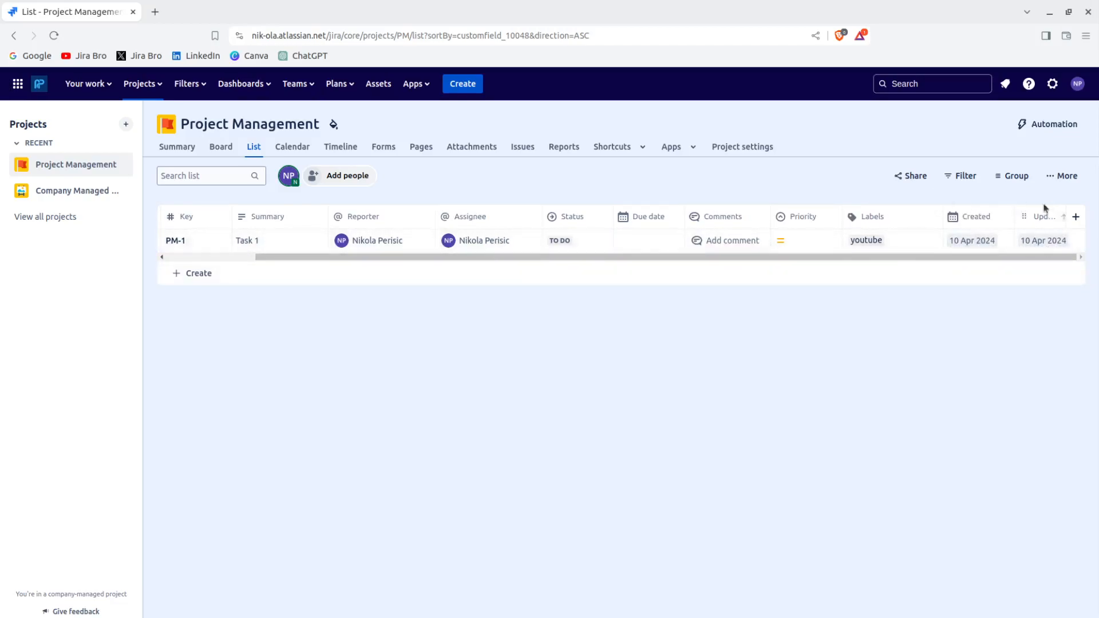
# Change the status of Task 1 to In Progress directly in the list
pyautogui.moveTo(1014, 256); pyautogui.dragTo(629, 258)
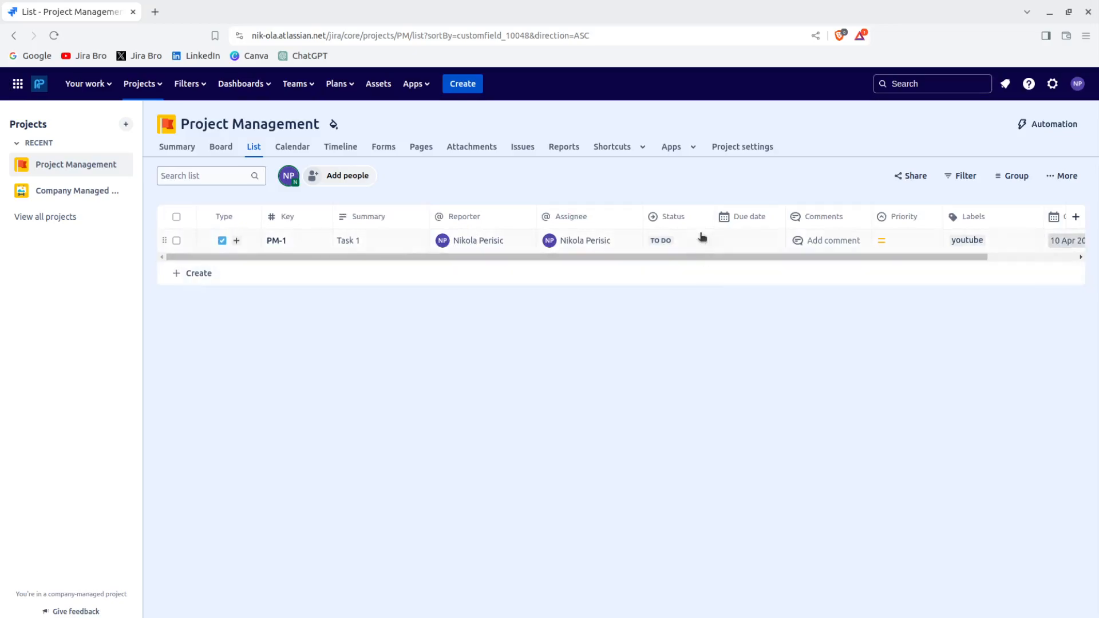
pyautogui.click(660, 241)
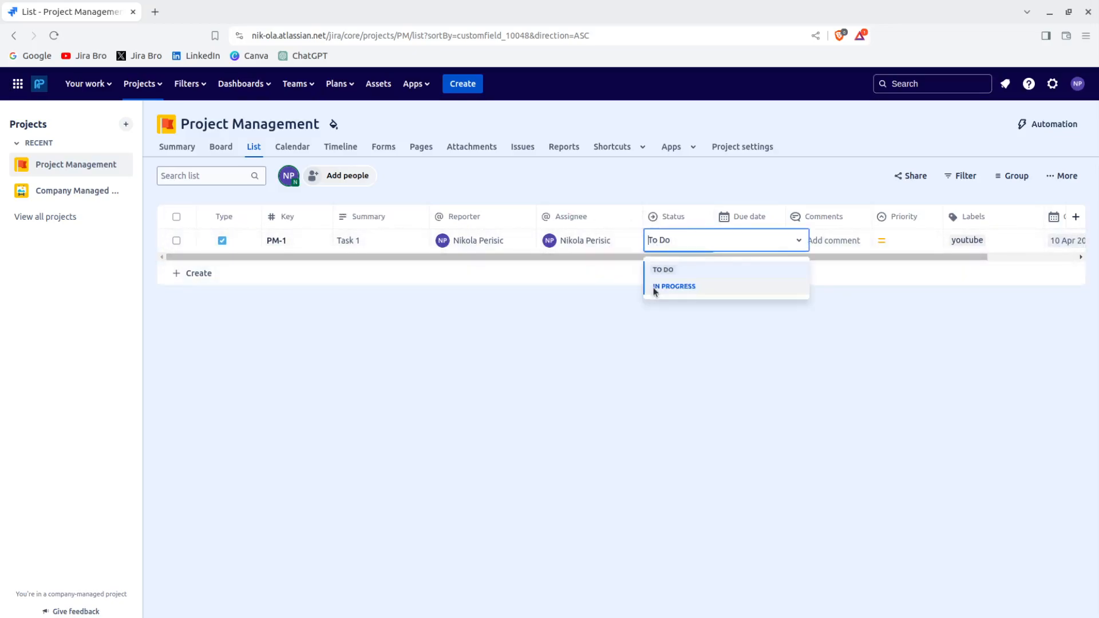
pyautogui.click(665, 288)
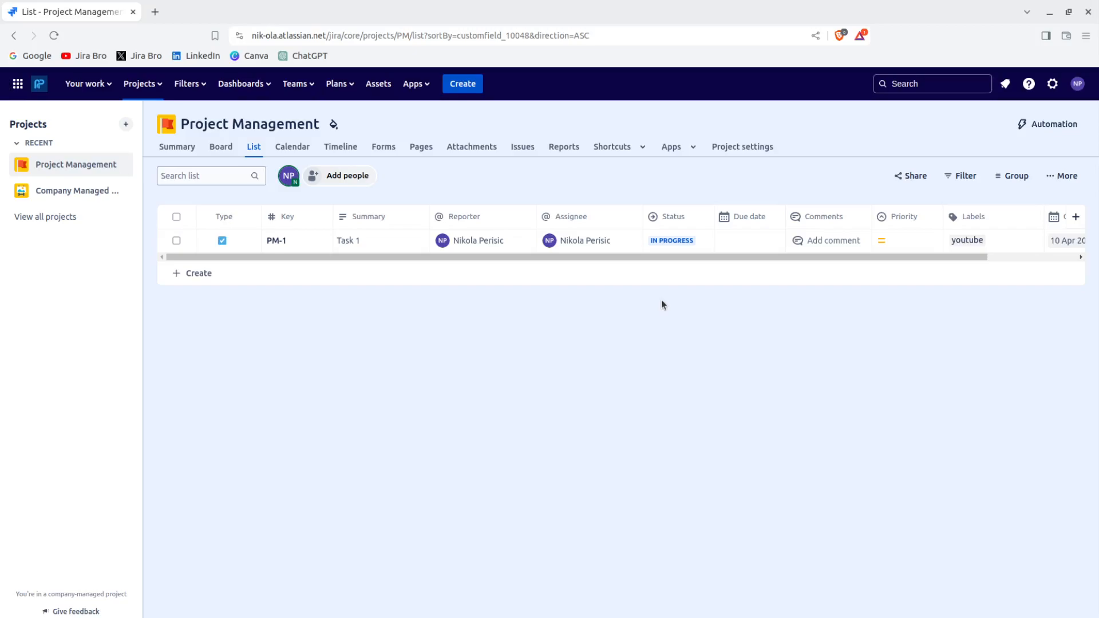
# Start an inline issue below Task 1, check its issue type selector, and leave without creating anything
pyautogui.moveTo(871, 258); pyautogui.dragTo(1098, 252)
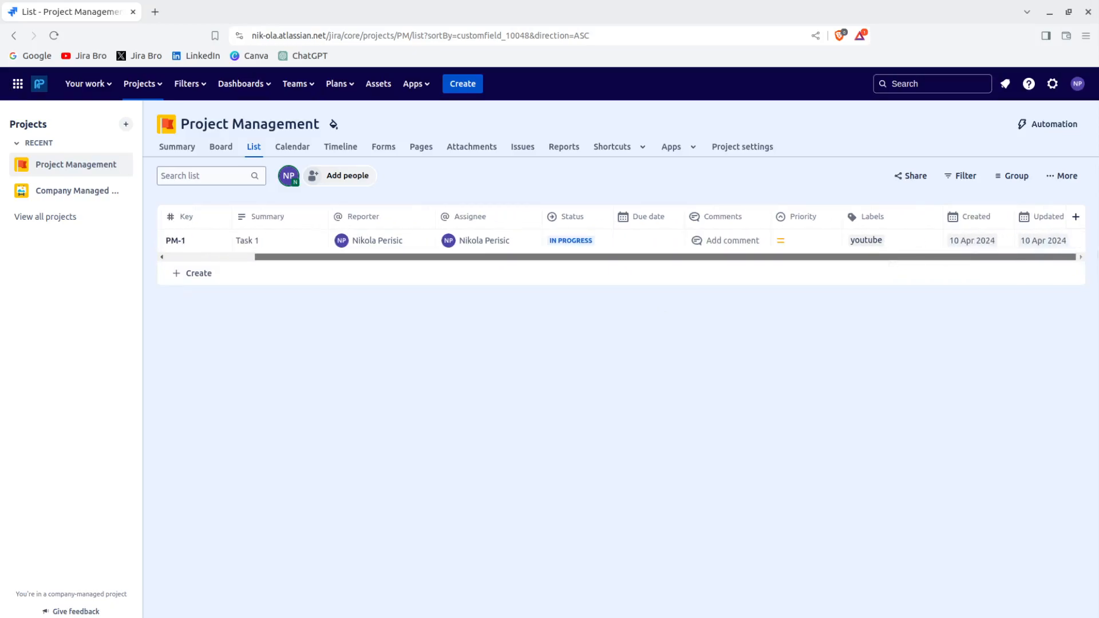
pyautogui.moveTo(999, 258); pyautogui.dragTo(527, 252)
pyautogui.click(224, 274)
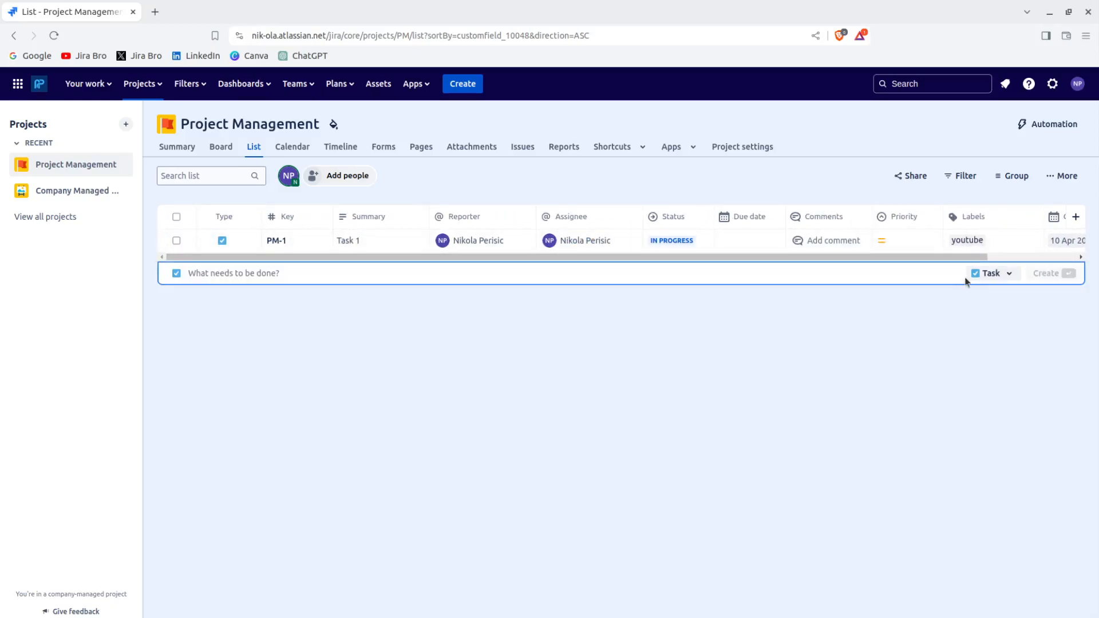
pyautogui.click(998, 276)
pyautogui.click(999, 276)
pyautogui.click(949, 343)
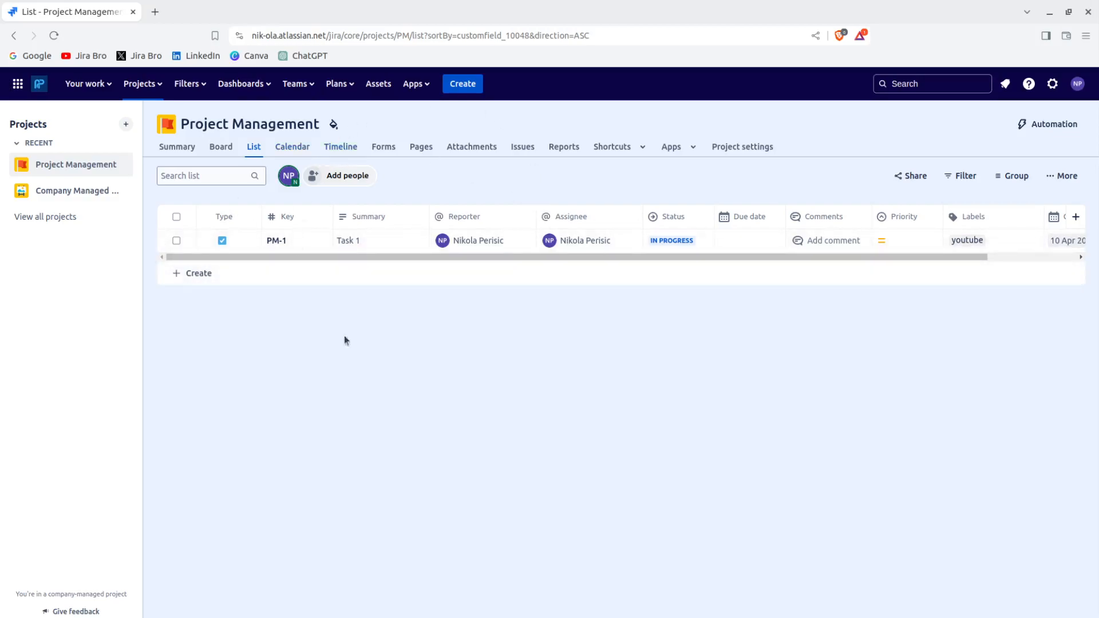
# Review the fields available as extra list columns and the note about configuring fields, and close the field picker
pyautogui.moveTo(788, 260); pyautogui.dragTo(1098, 217)
pyautogui.click(1076, 217)
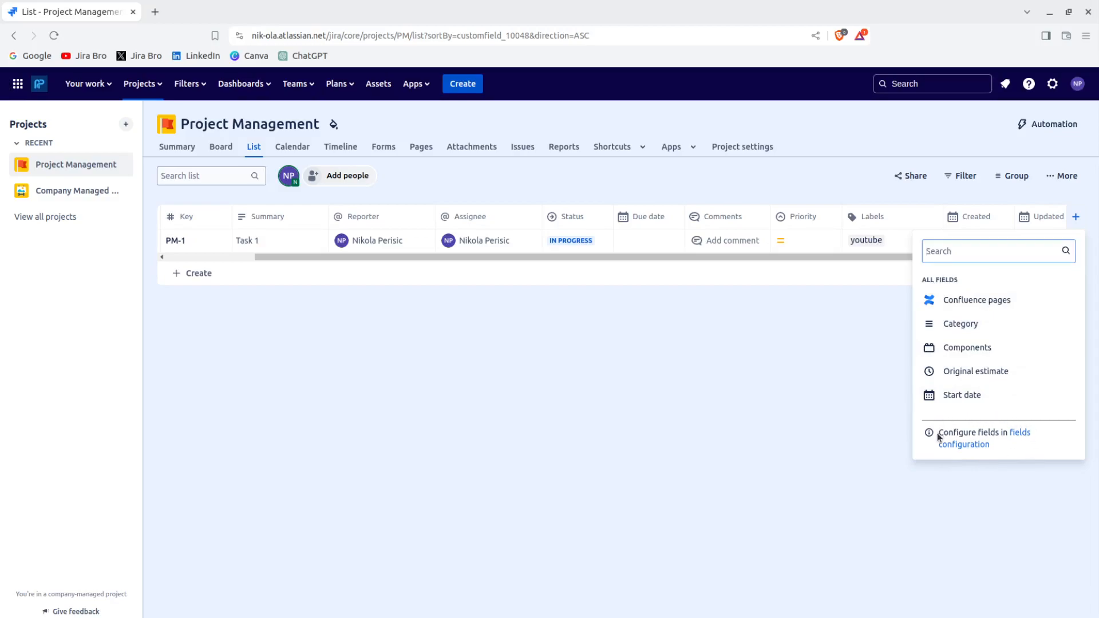
pyautogui.moveTo(939, 433); pyautogui.dragTo(1014, 430)
pyautogui.click(790, 392)
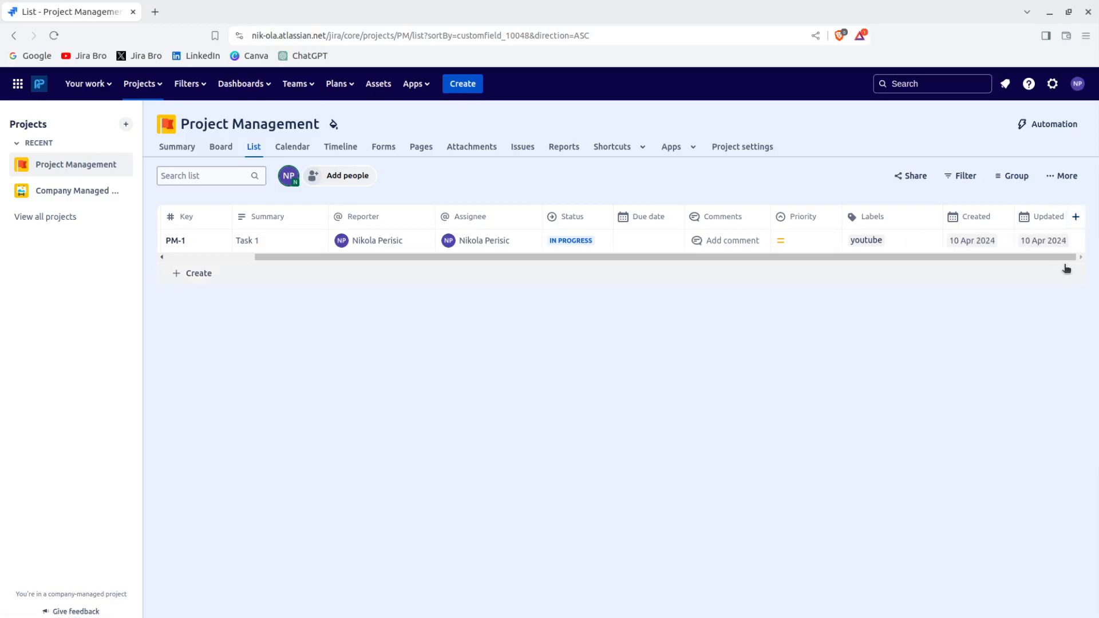
pyautogui.moveTo(1068, 258); pyautogui.dragTo(559, 260)
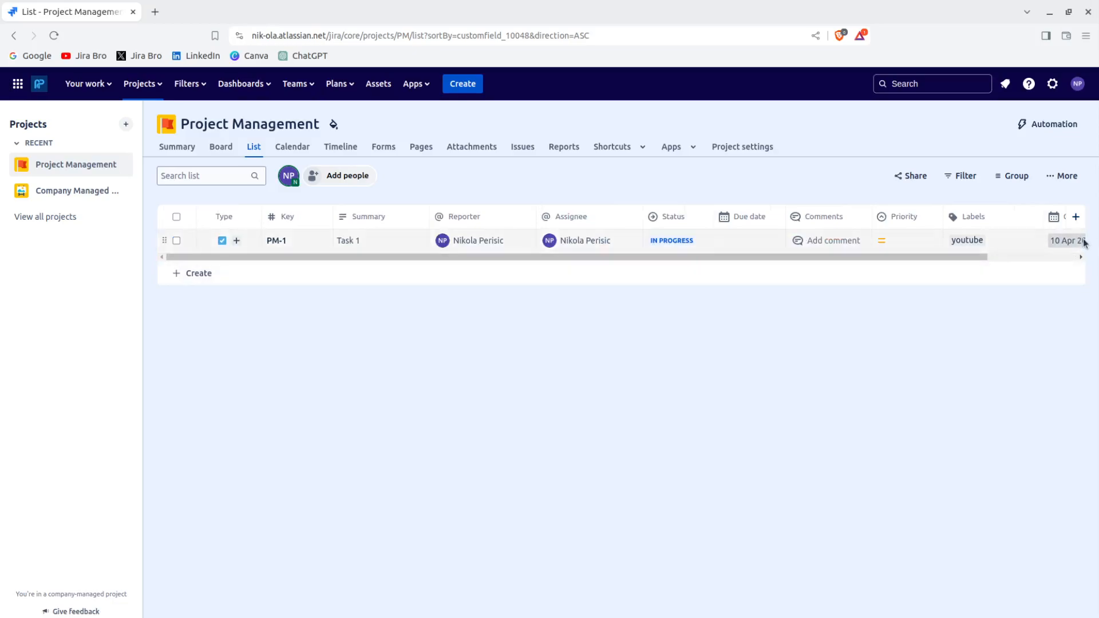
# Follow the fields configuration link from the column picker, look through the Custom fields page, and open Field configurations
pyautogui.click(1076, 217)
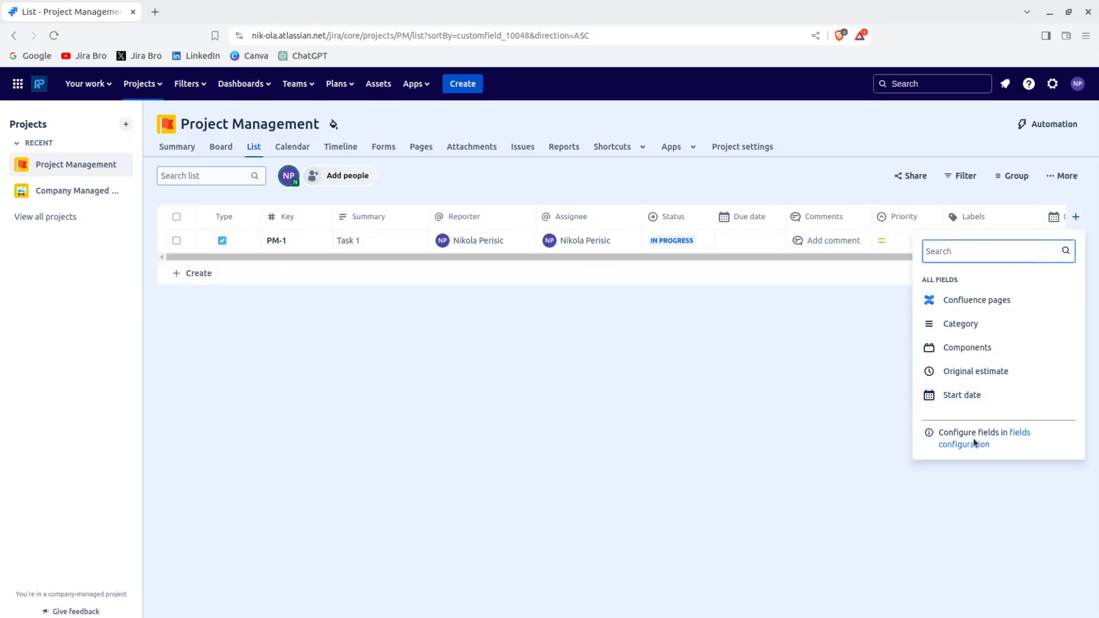
pyautogui.click(976, 445)
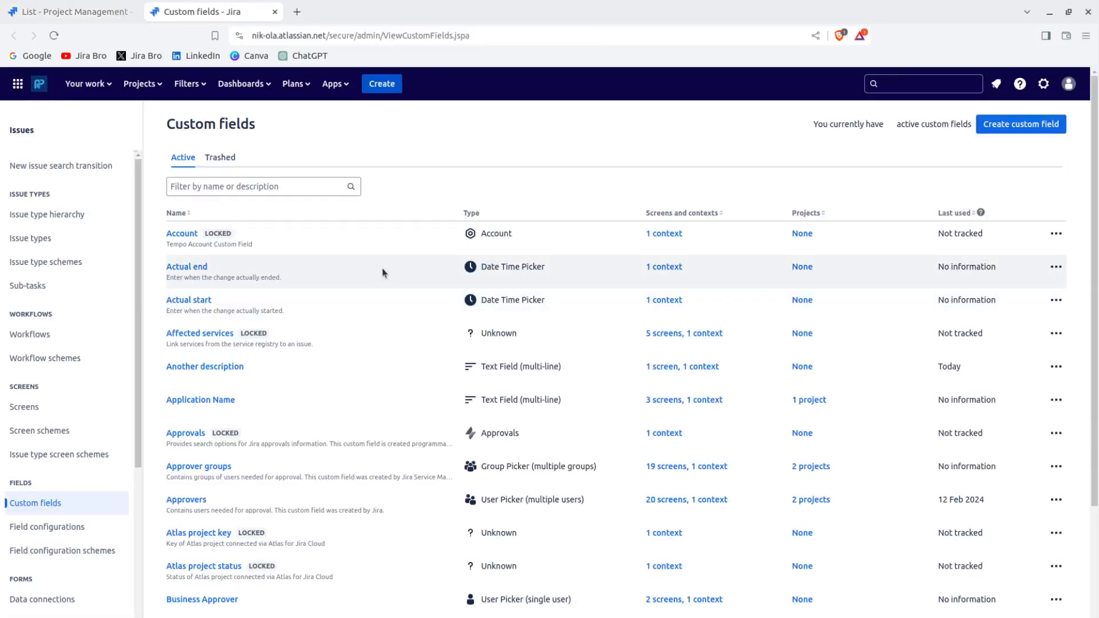
pyautogui.scroll(-3, 382, 267)
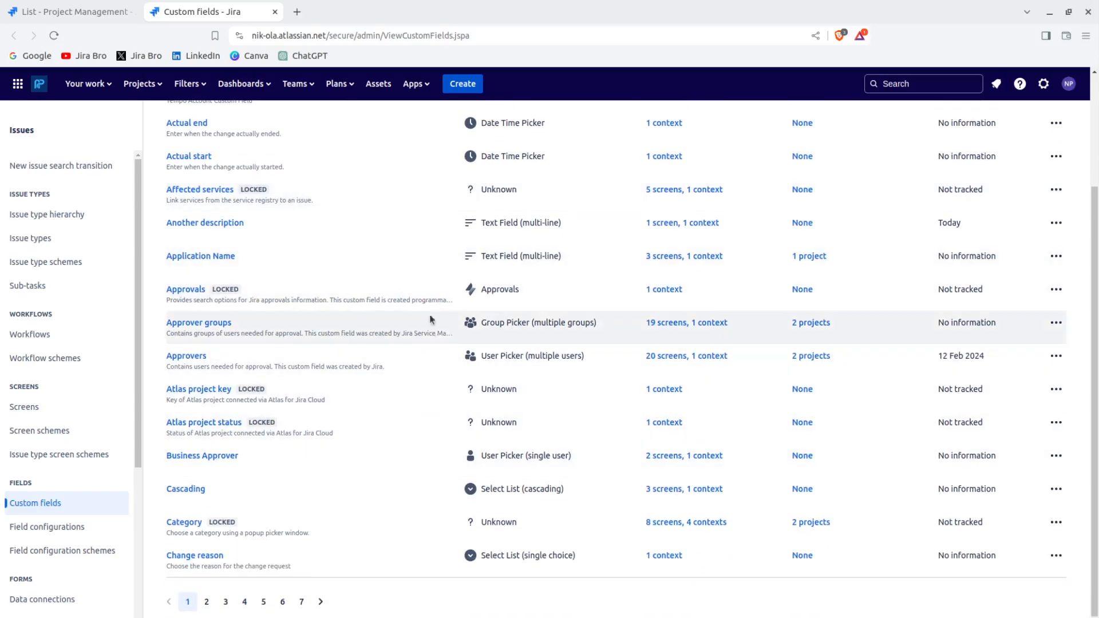
pyautogui.scroll(3, 290, 405)
pyautogui.click(47, 527)
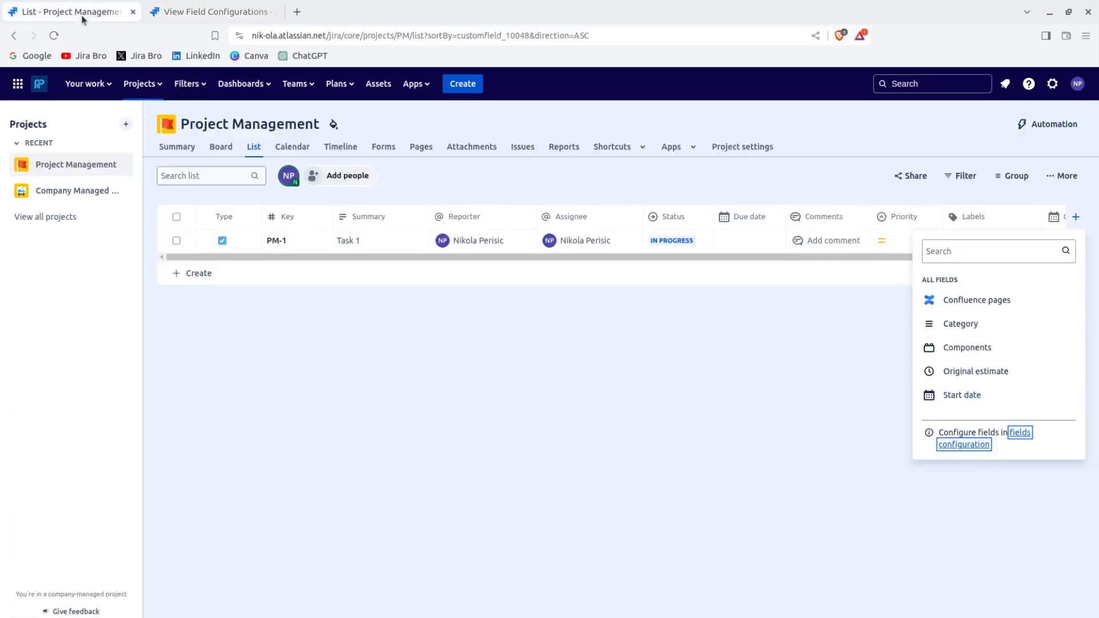
# Go back to the project, check the project key in the project settings details, and return to the List view
pyautogui.click(74, 12)
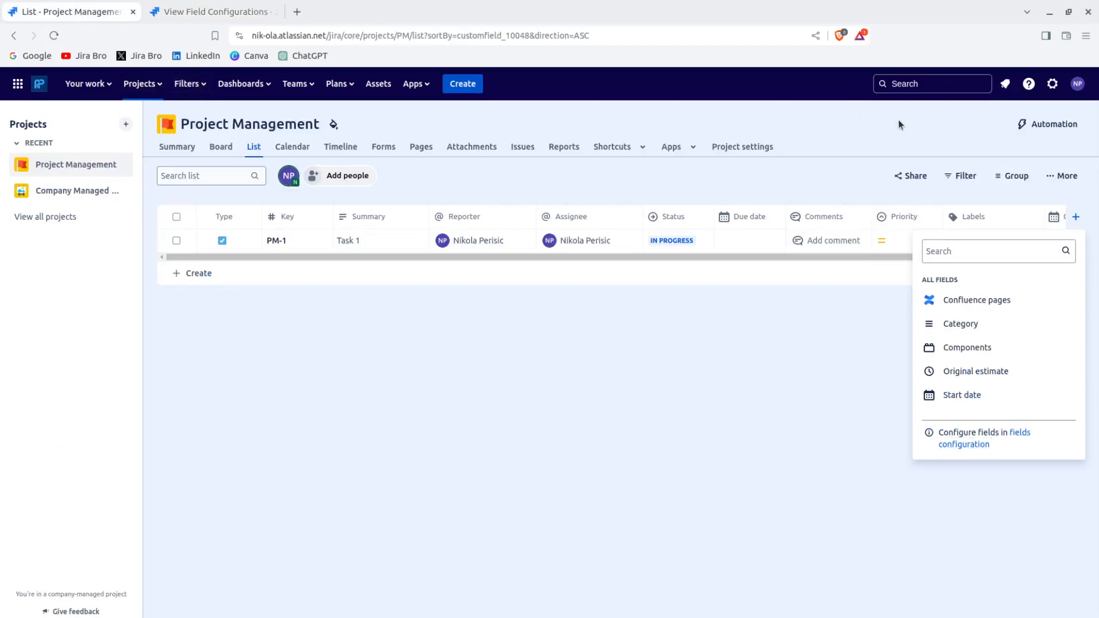
pyautogui.click(721, 149)
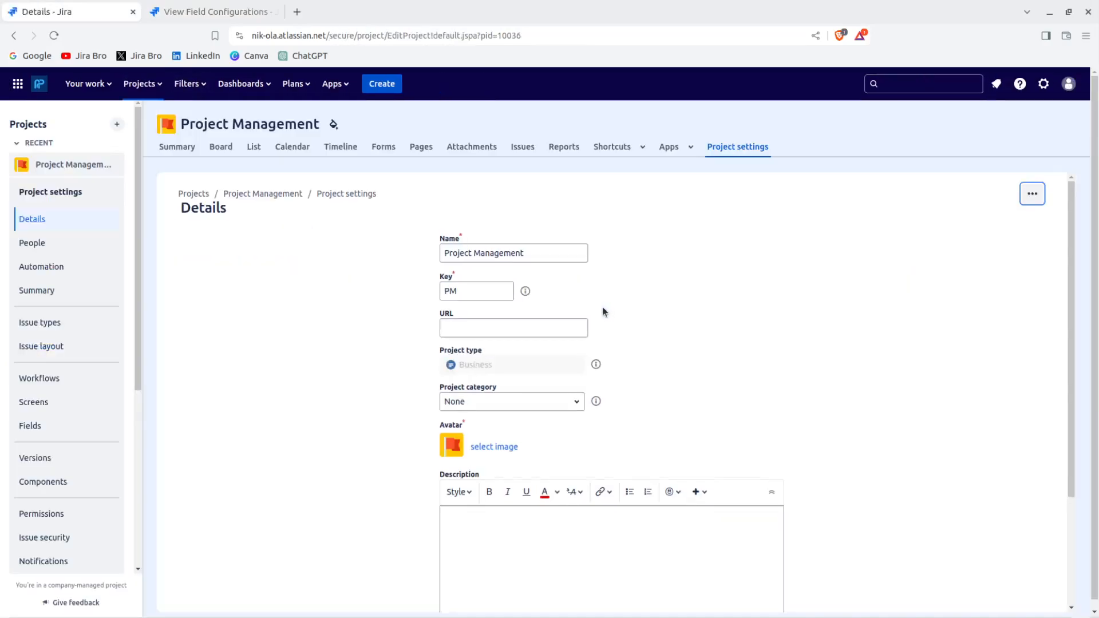
pyautogui.click(478, 296)
pyautogui.doubleClick(478, 297)
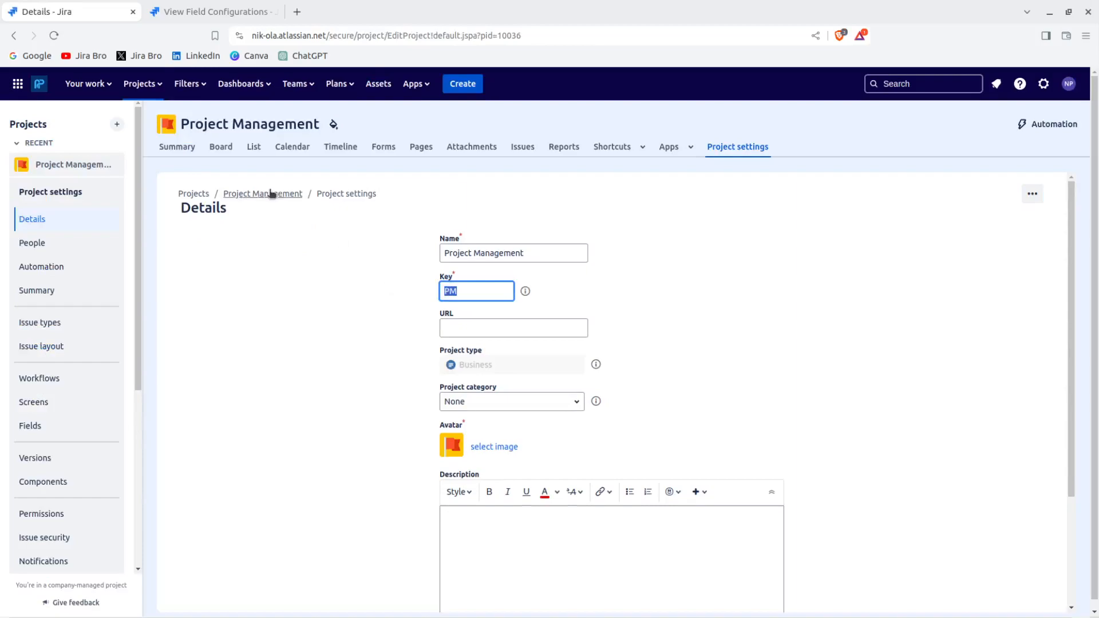
pyautogui.click(254, 147)
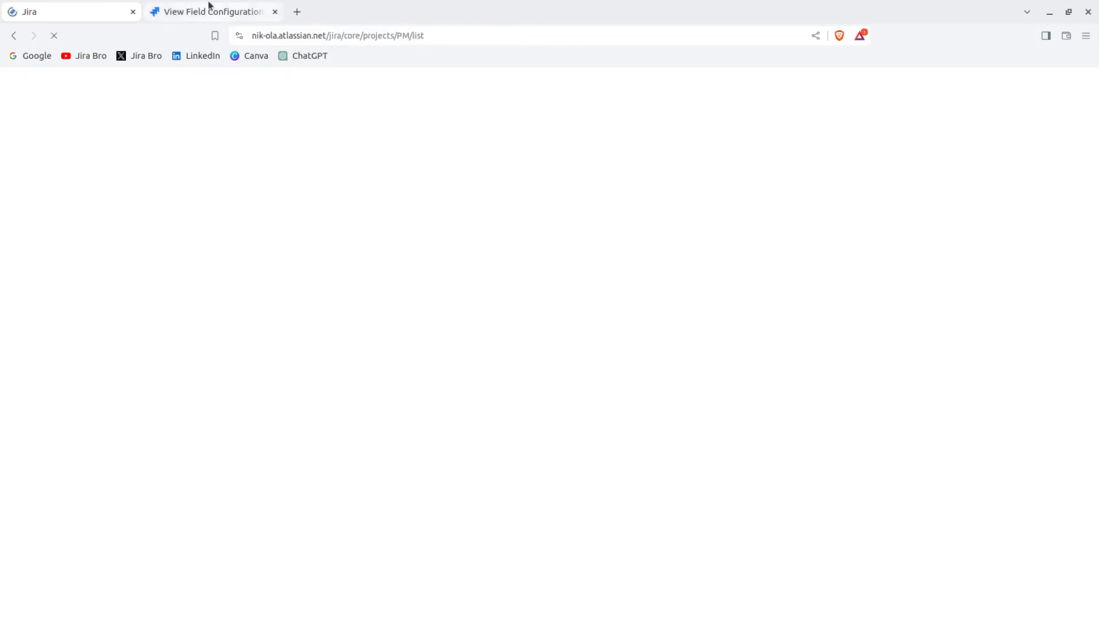
# Examine the existing field configurations and their schemes, and close that page to return to the project list
pyautogui.click(210, 11)
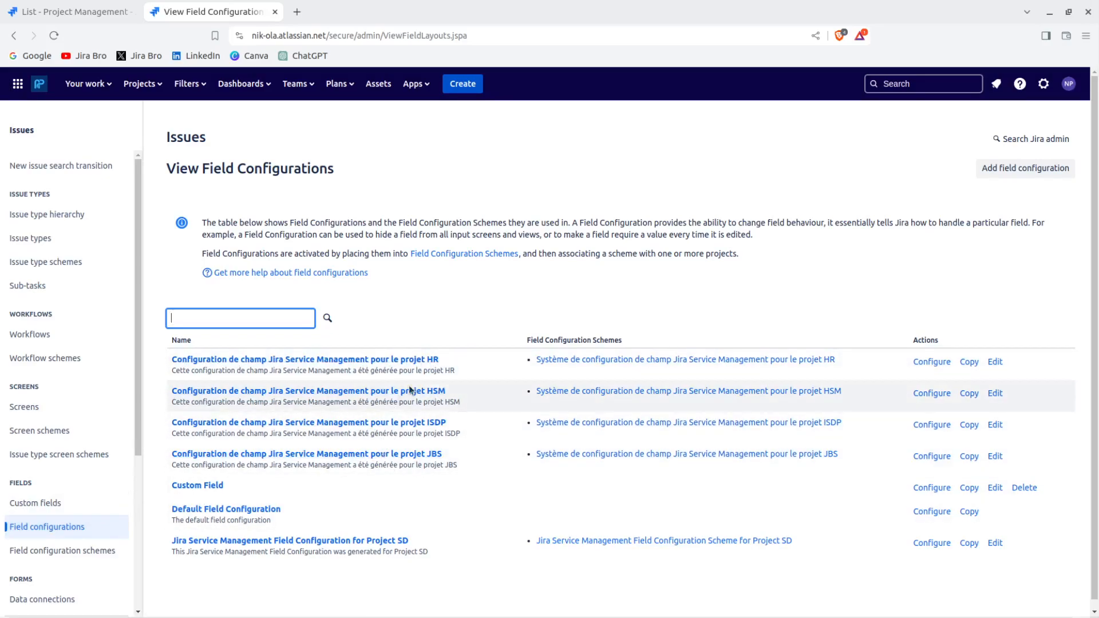
pyautogui.scroll(-1, 444, 489)
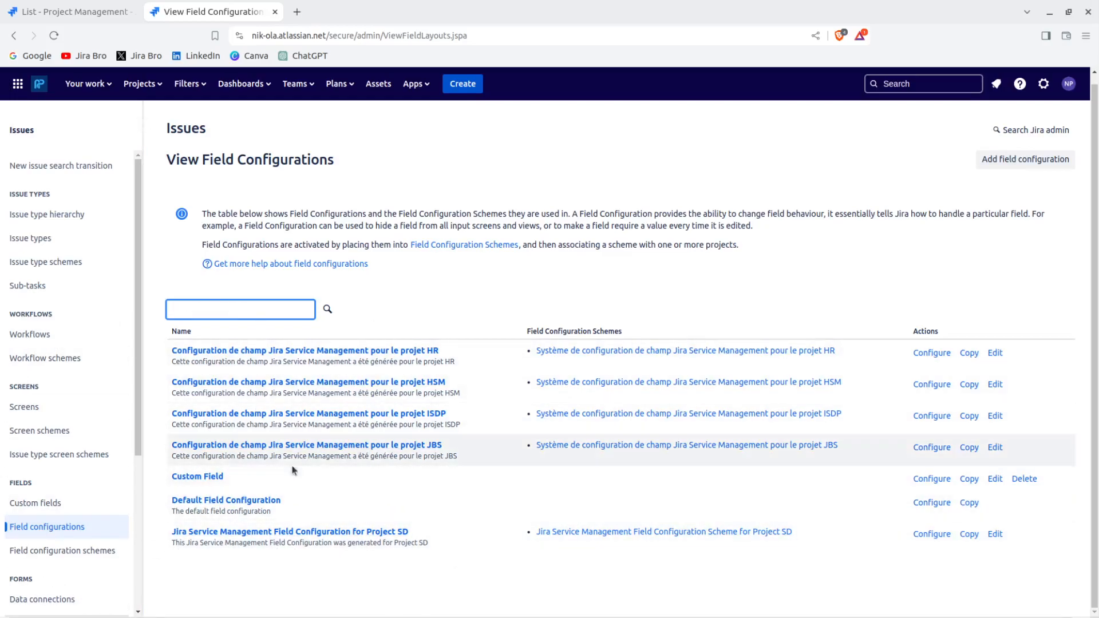
pyautogui.click(275, 13)
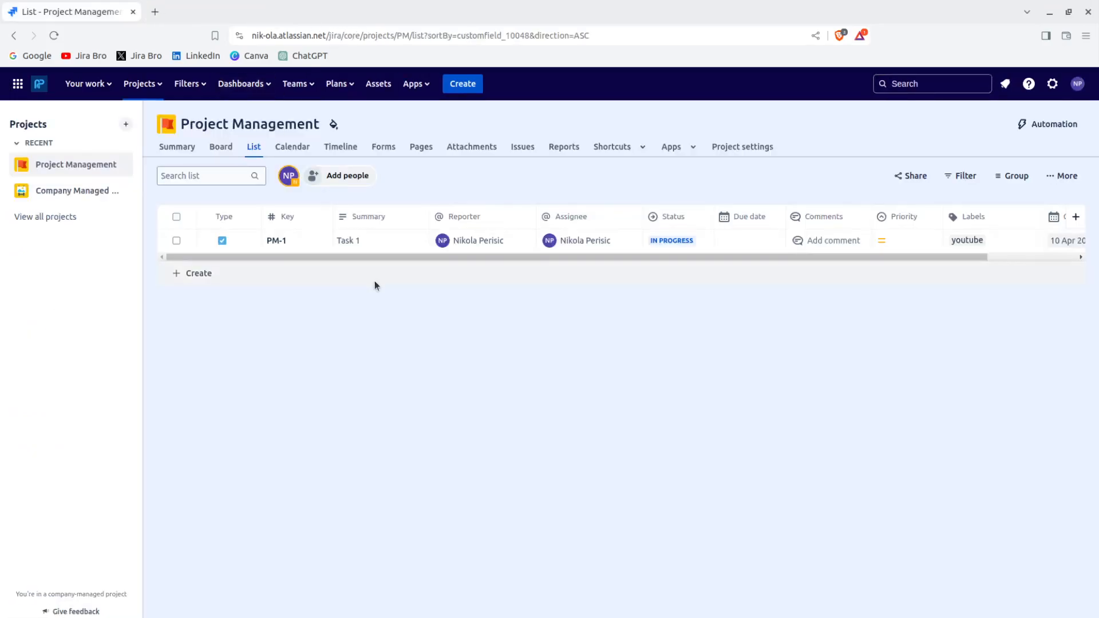
pyautogui.moveTo(411, 257); pyautogui.dragTo(308, 315)
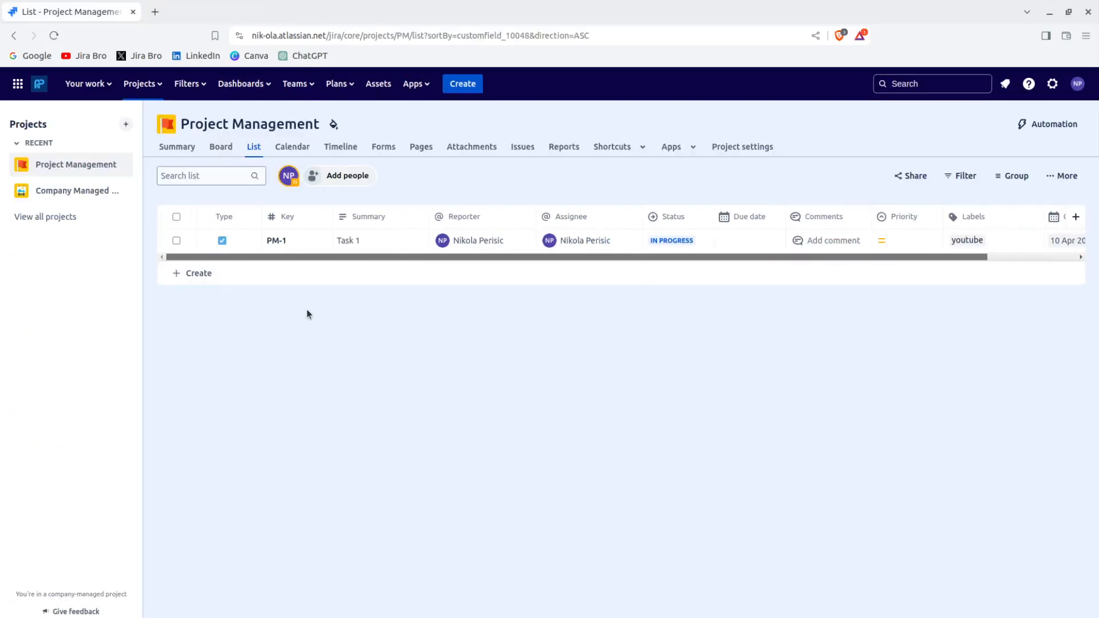
# Open the project's Calendar view and create a task called MVP on 17 April 2024
pyautogui.click(301, 149)
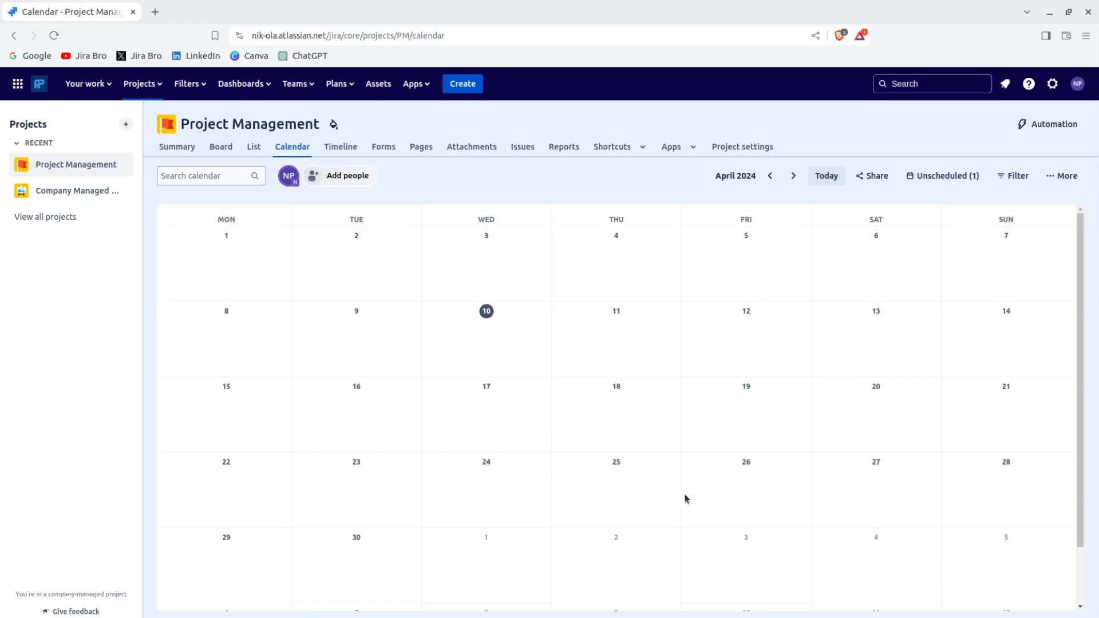
pyautogui.scroll(-1, 549, 292)
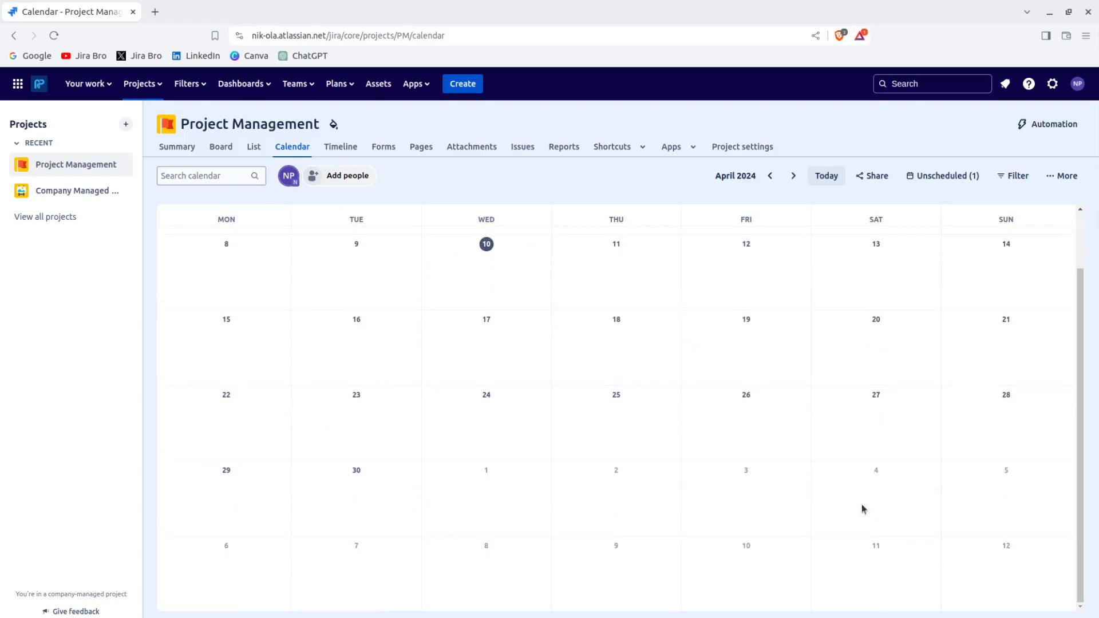
pyautogui.scroll(1, 672, 361)
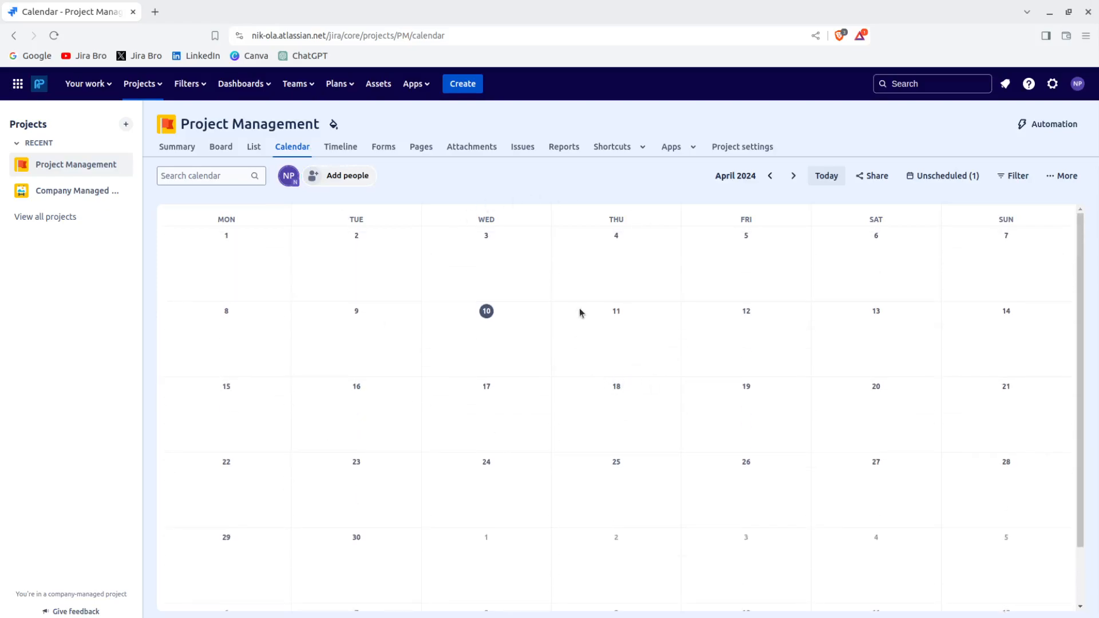
pyautogui.click(488, 395)
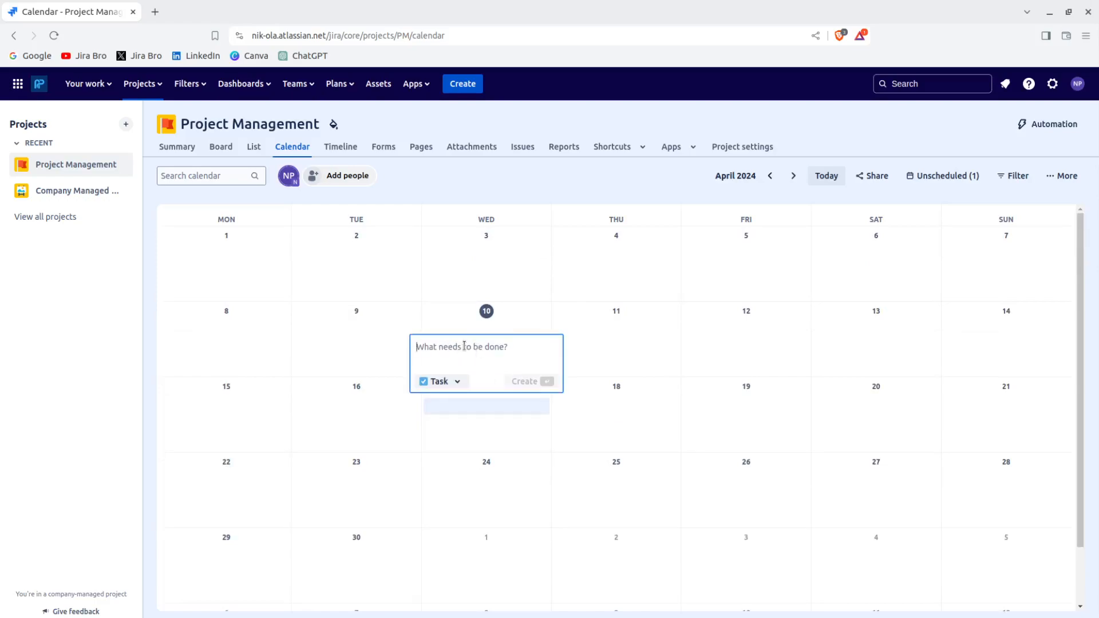
pyautogui.write('MVO')
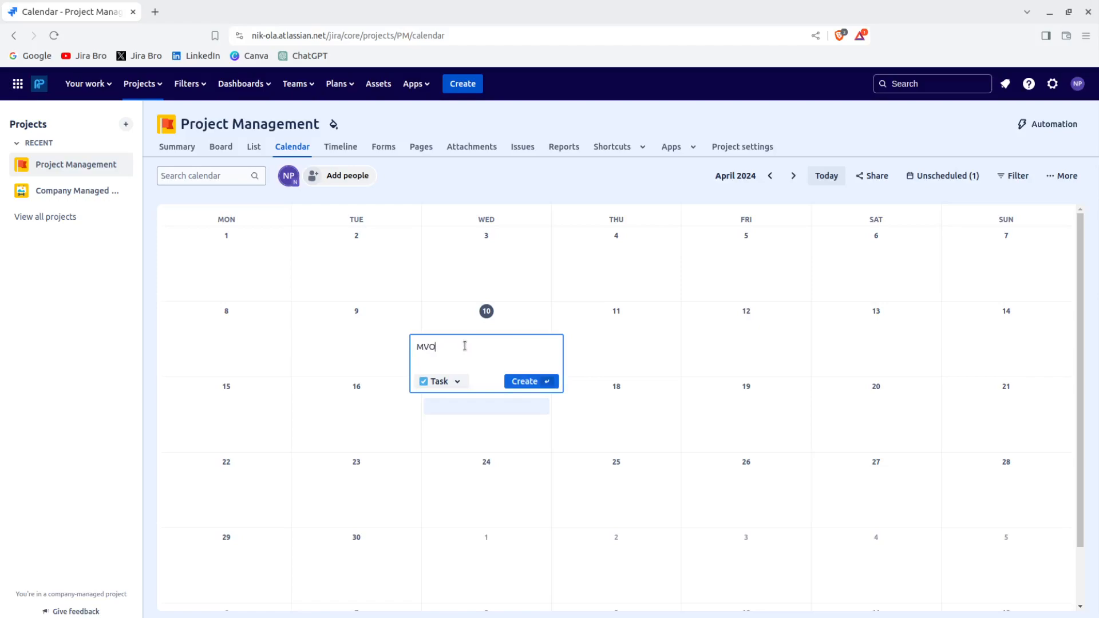
pyautogui.press('BackSpace')
pyautogui.write('P')
pyautogui.press('Return')
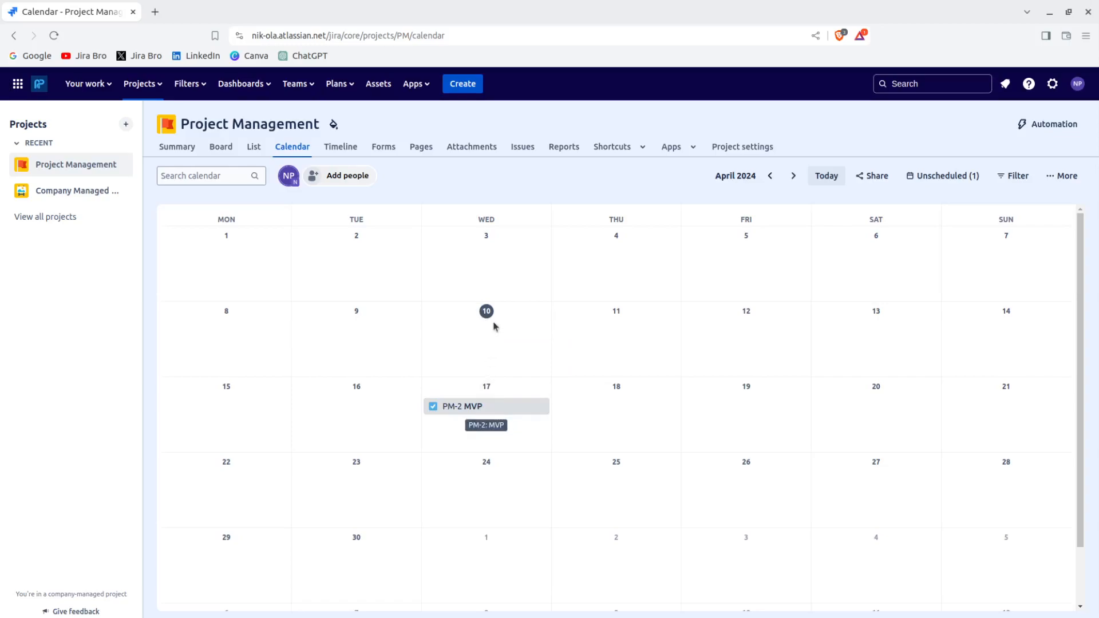
# Open the MVP task, check its due date and start date in the details, and close it
pyautogui.click(486, 407)
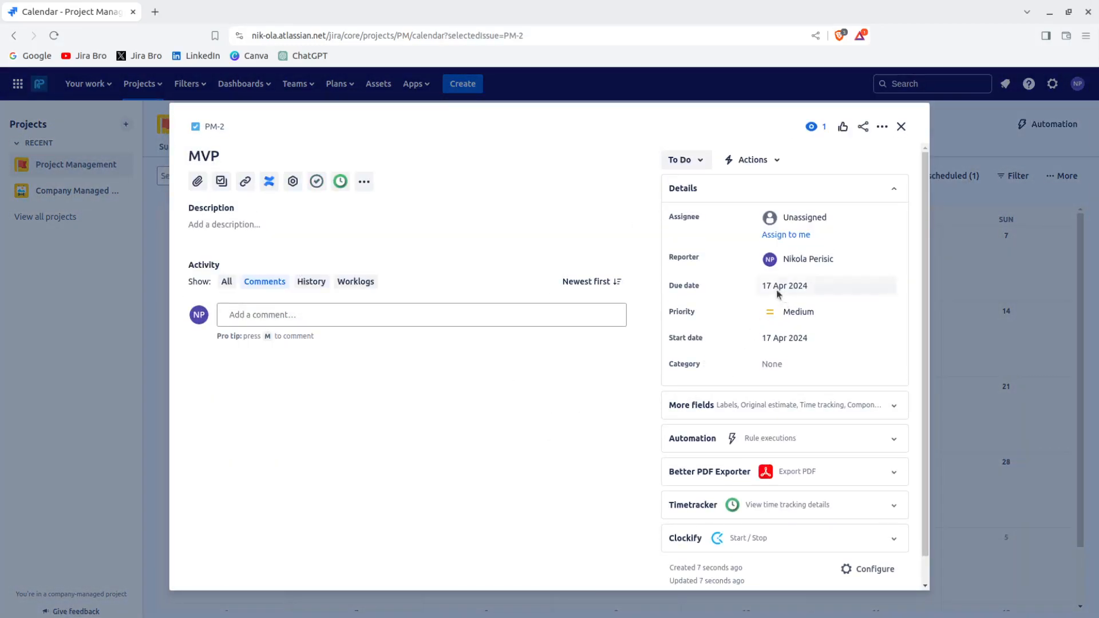
pyautogui.moveTo(831, 286); pyautogui.dragTo(758, 284)
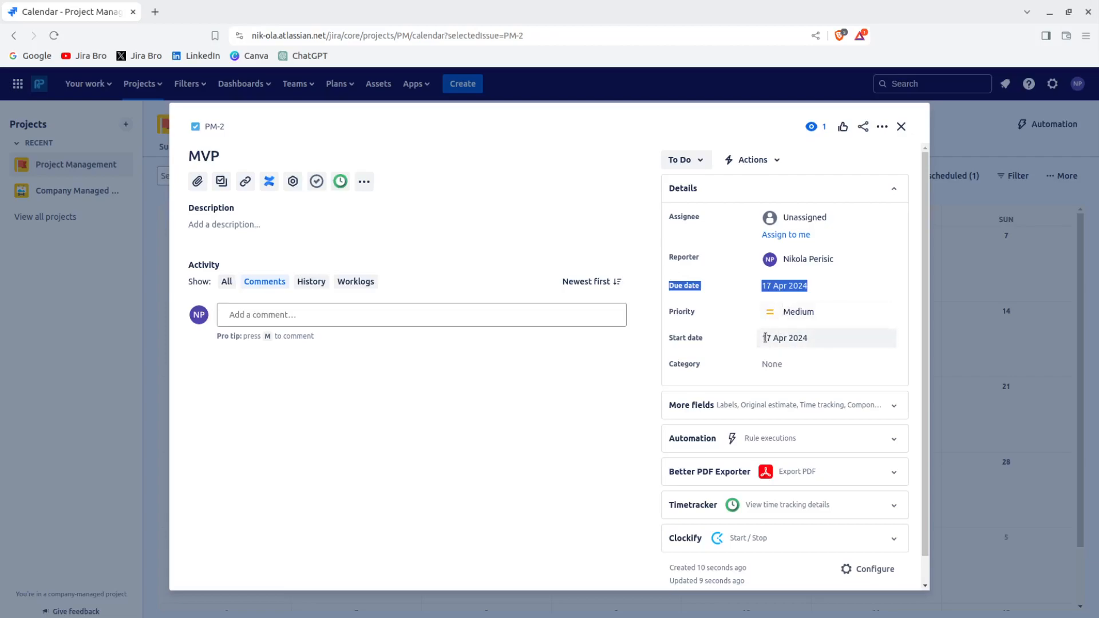
pyautogui.click(902, 127)
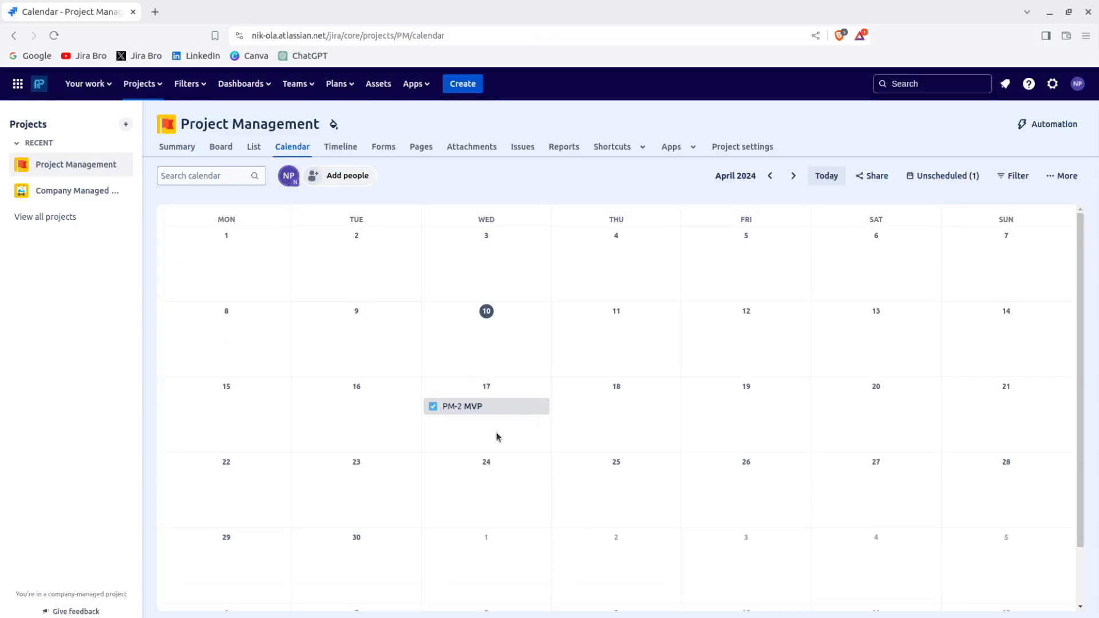
# Examine the calendar's view options for hiding done items, the week's start day and showing software release dates
pyautogui.click(1062, 177)
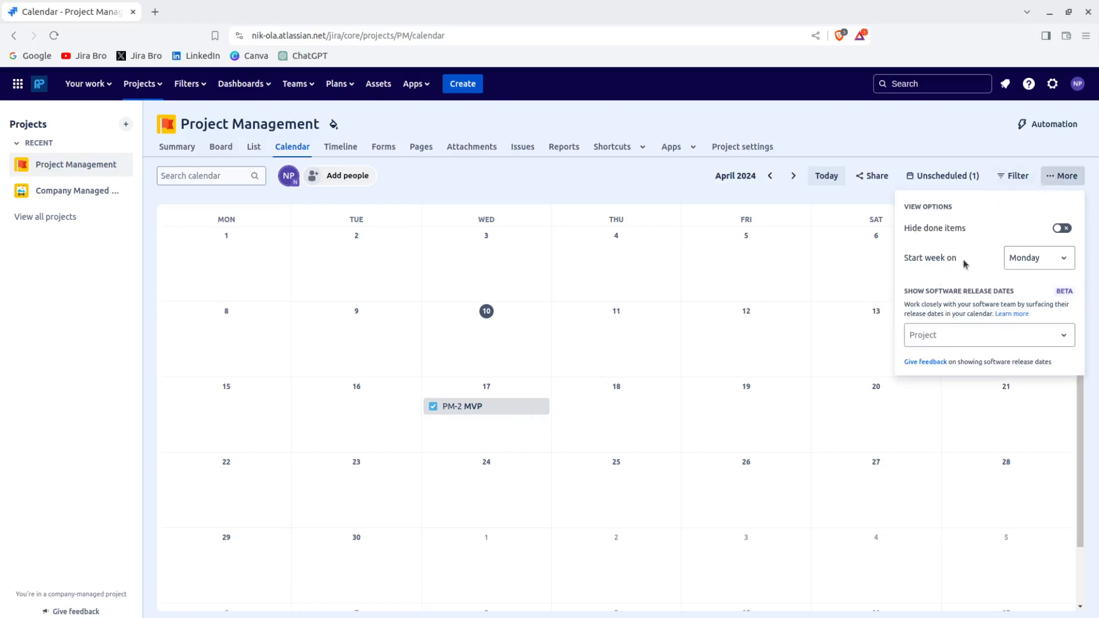
pyautogui.moveTo(910, 229); pyautogui.dragTo(992, 229)
pyautogui.click(992, 230)
pyautogui.moveTo(907, 260); pyautogui.dragTo(968, 261)
pyautogui.click(1012, 262)
pyautogui.click(1012, 261)
pyautogui.moveTo(908, 299); pyautogui.dragTo(1002, 295)
pyautogui.click(1002, 295)
# Show the software release dates of the API project in the calendar and return to the calendar without adding a task
pyautogui.click(939, 339)
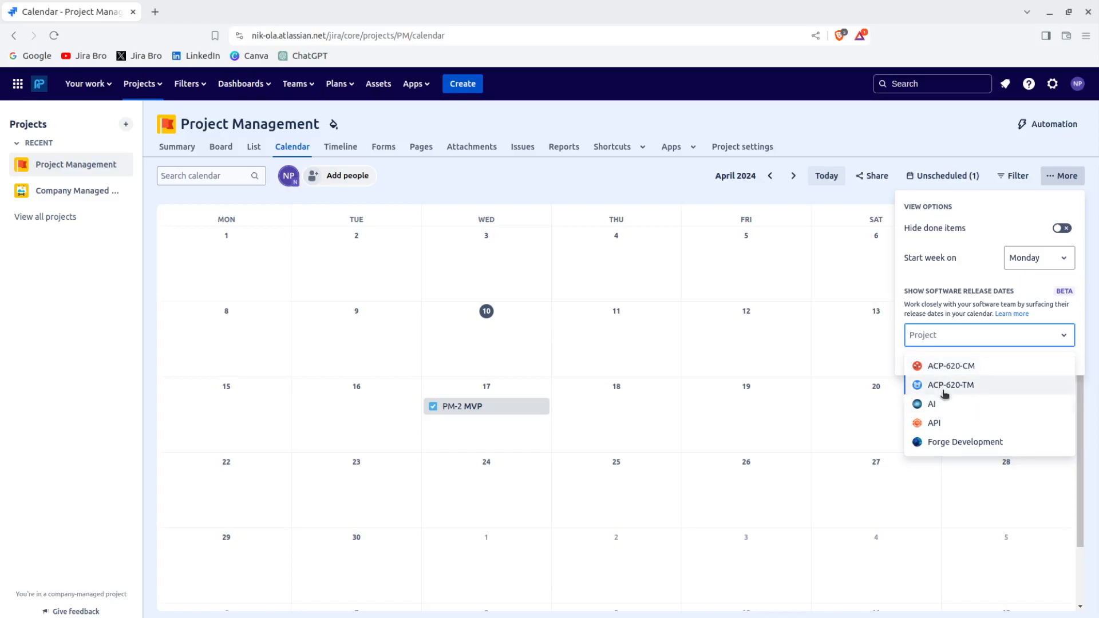
pyautogui.click(941, 429)
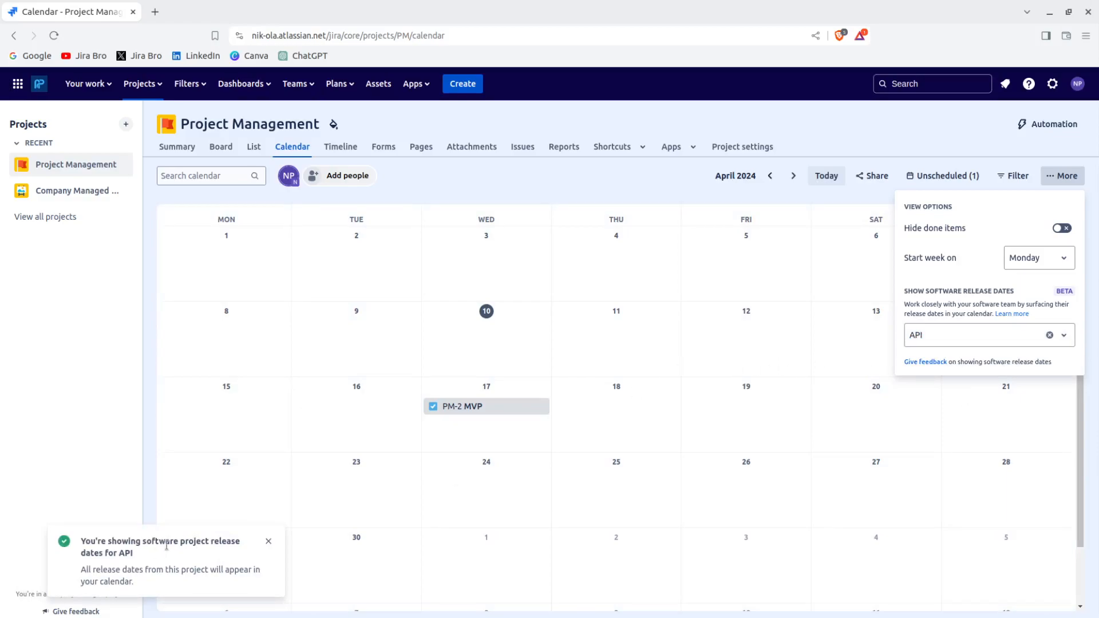
pyautogui.moveTo(180, 541); pyautogui.dragTo(134, 553)
pyautogui.click(638, 447)
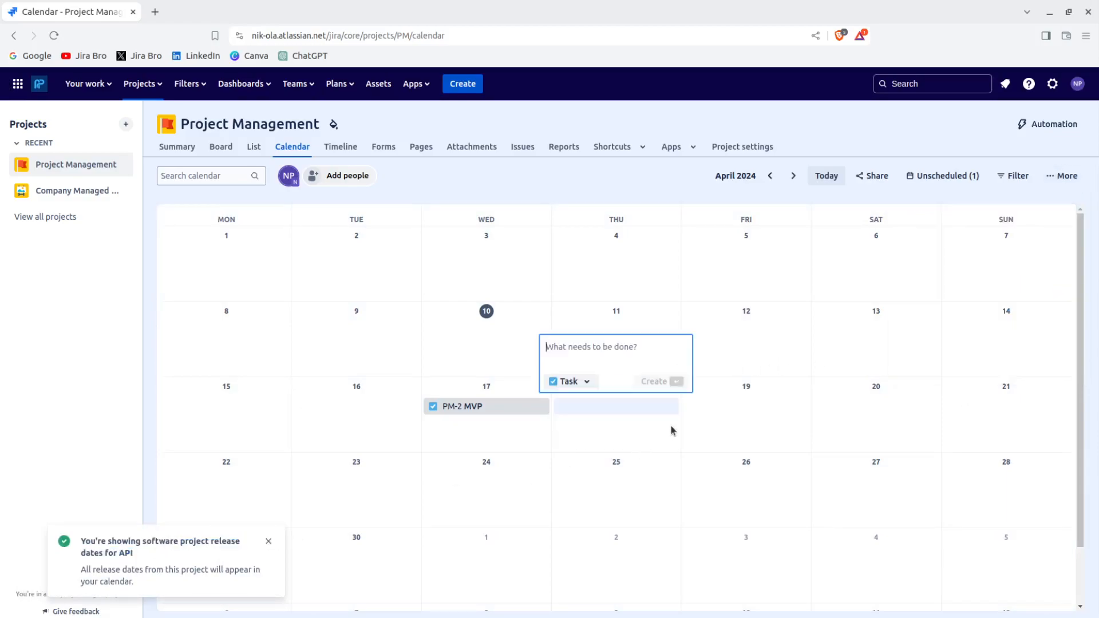
pyautogui.click(702, 422)
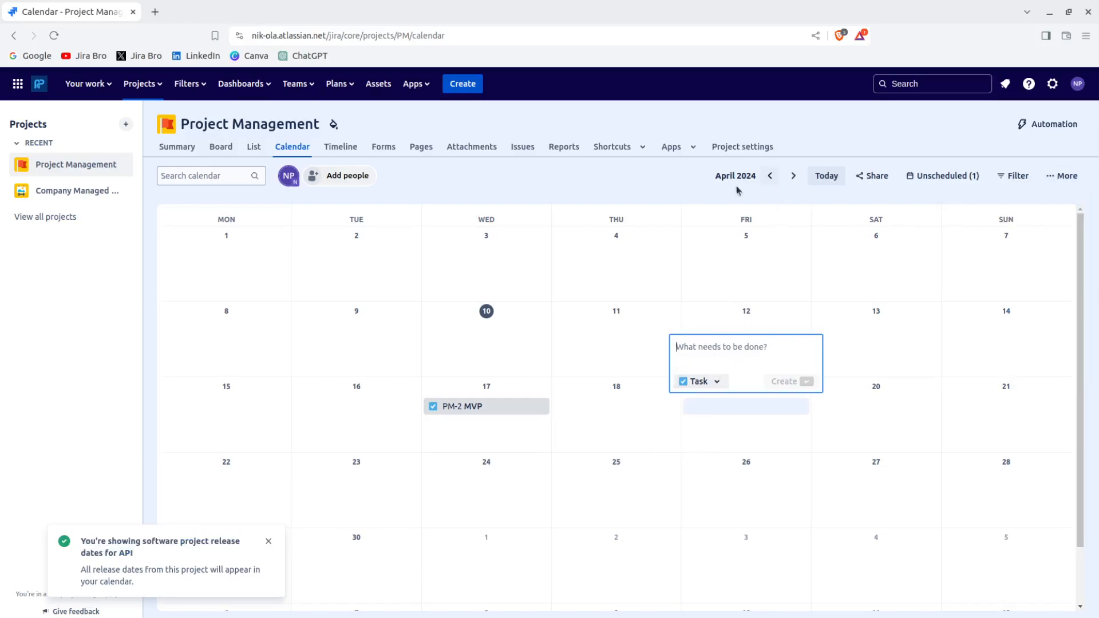
pyautogui.click(669, 193)
pyautogui.scroll(-1, 748, 394)
pyautogui.scroll(1, 750, 321)
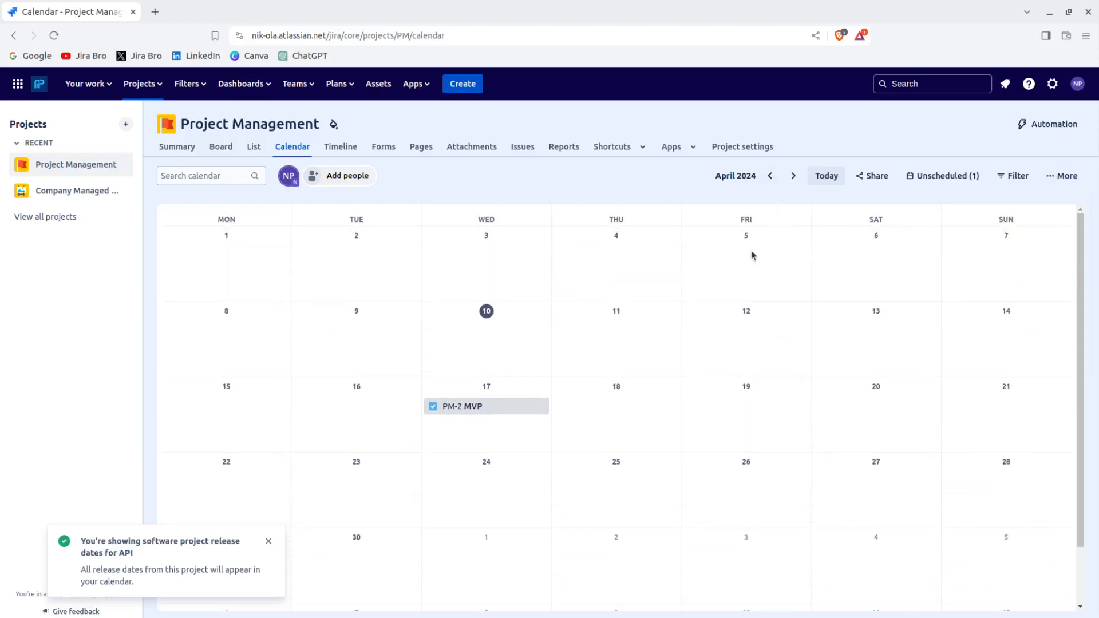
# Browse the calendar through March and May 2024, and return to April 2024
pyautogui.click(770, 176)
pyautogui.scroll(-1, 788, 369)
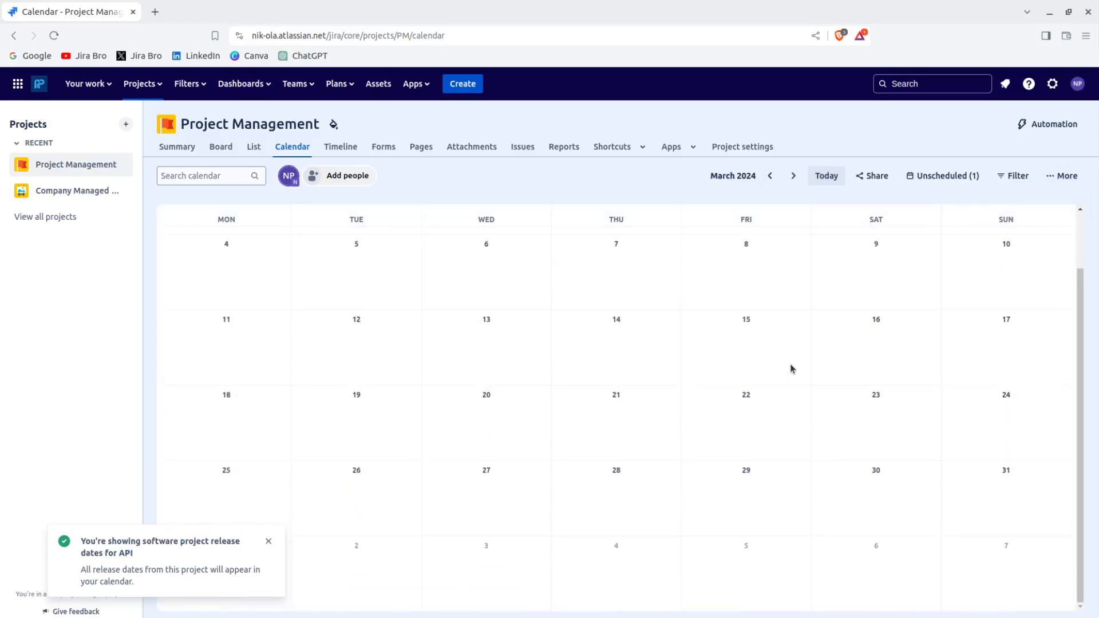
pyautogui.click(792, 177)
pyautogui.click(792, 176)
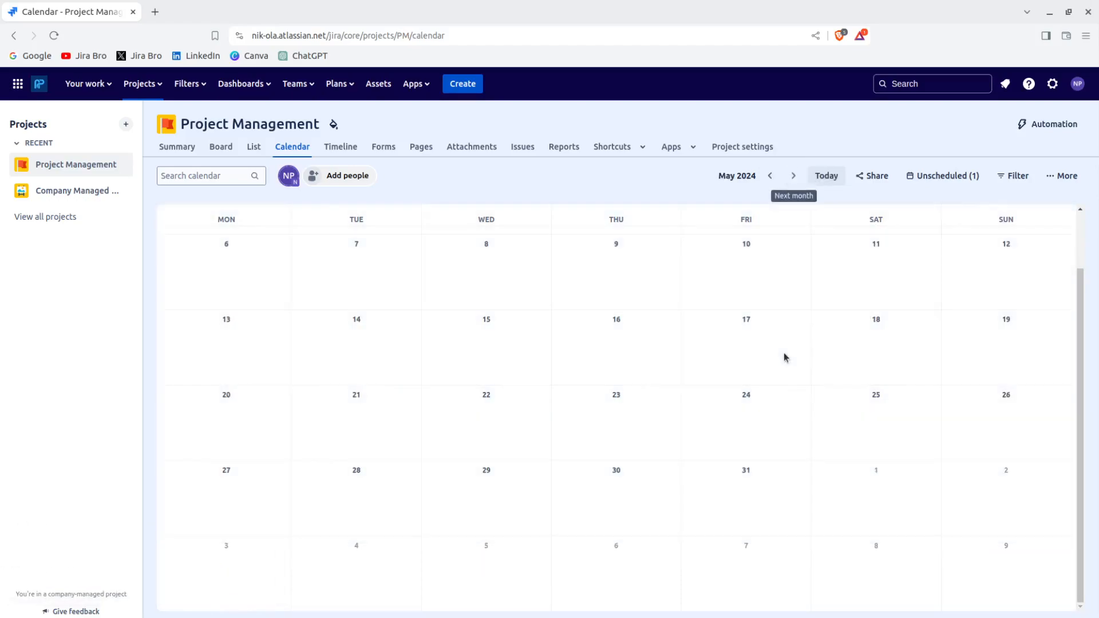
pyautogui.click(769, 177)
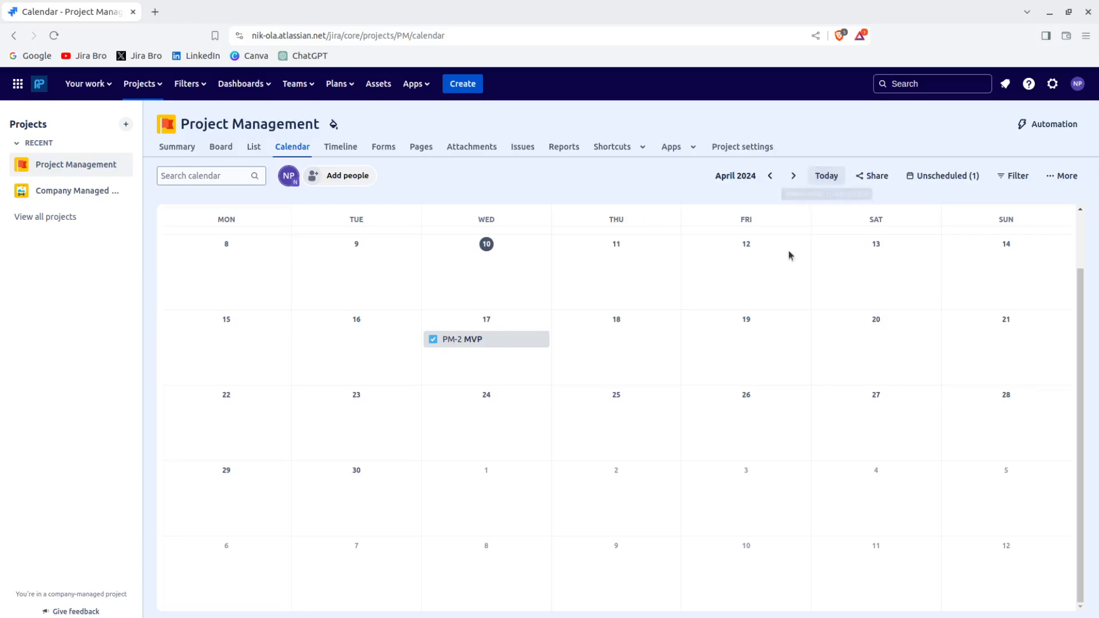
# Review the unscheduled work that can be placed on the calendar, close it, and view the project's Timeline
pyautogui.click(940, 177)
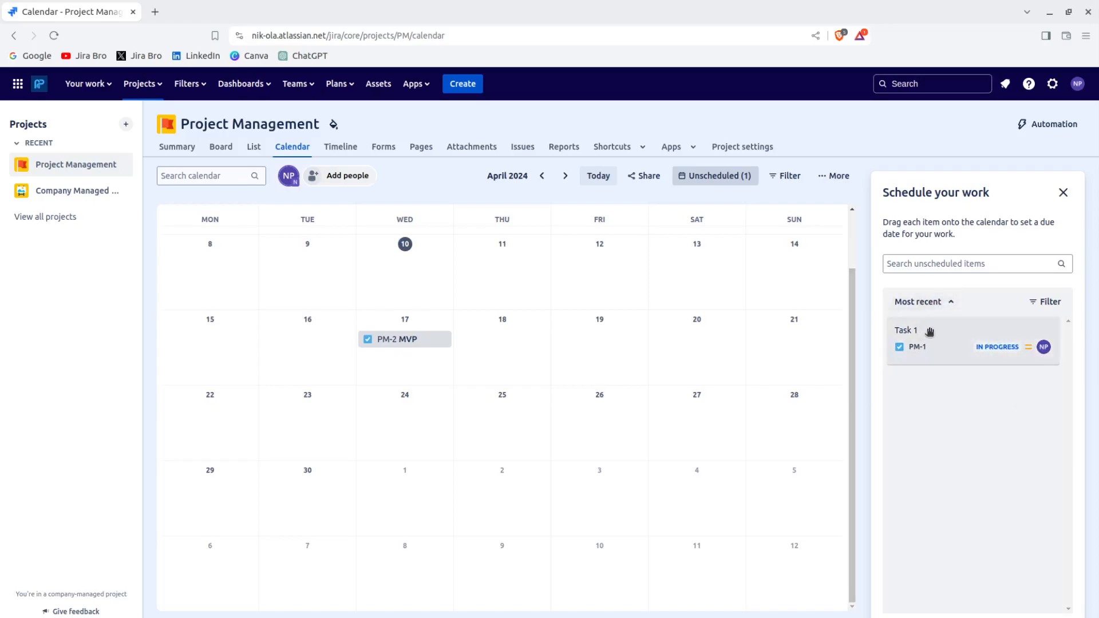
pyautogui.moveTo(887, 222); pyautogui.dragTo(883, 192)
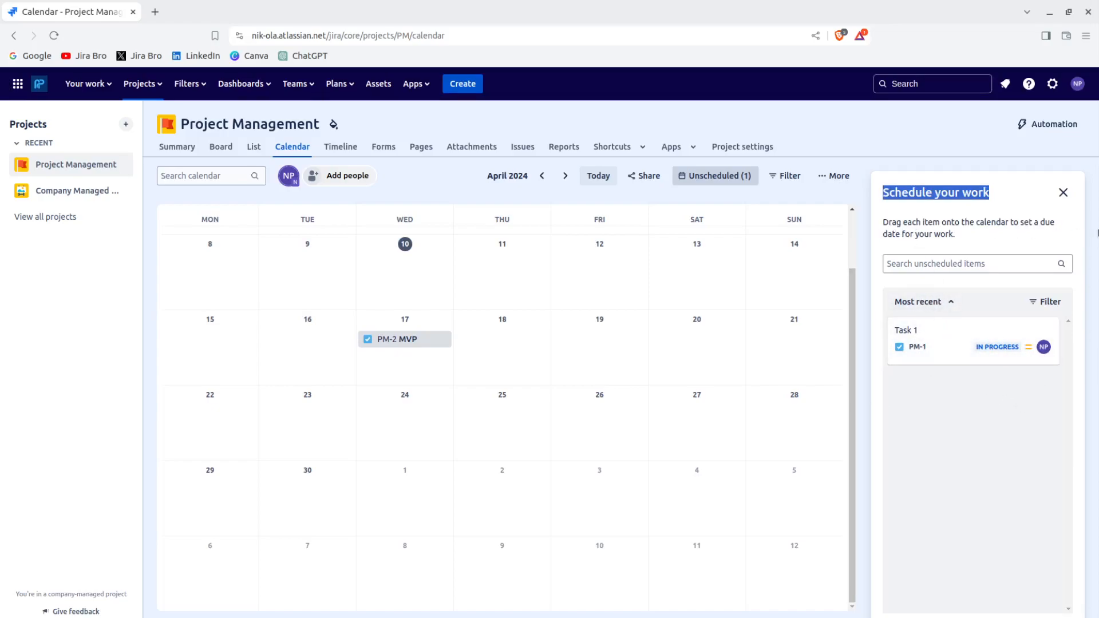
pyautogui.click(1064, 193)
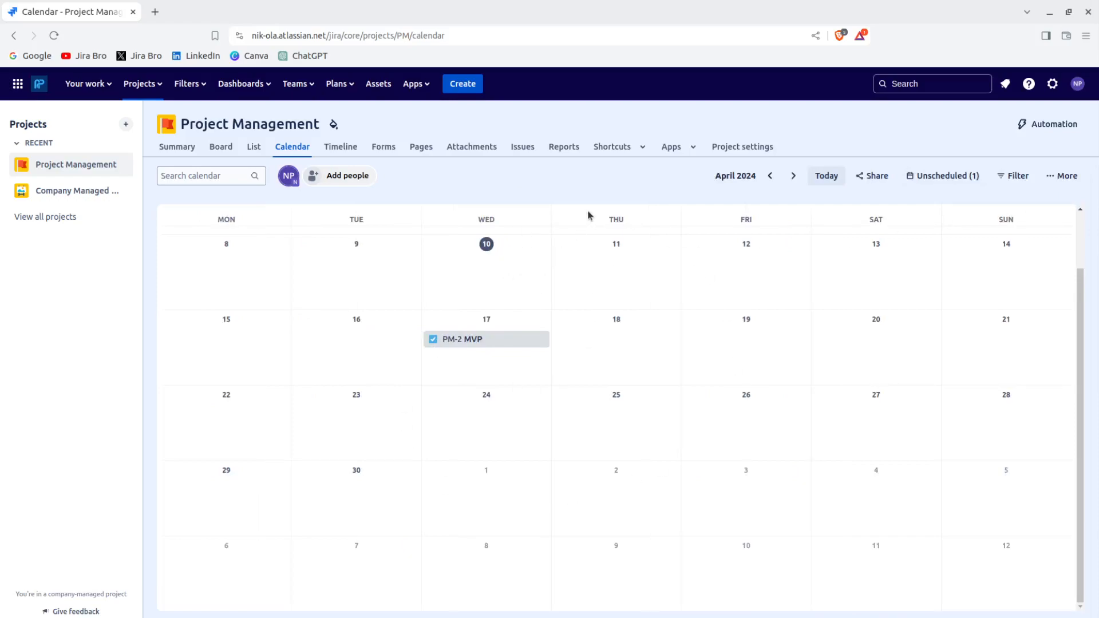
pyautogui.click(344, 147)
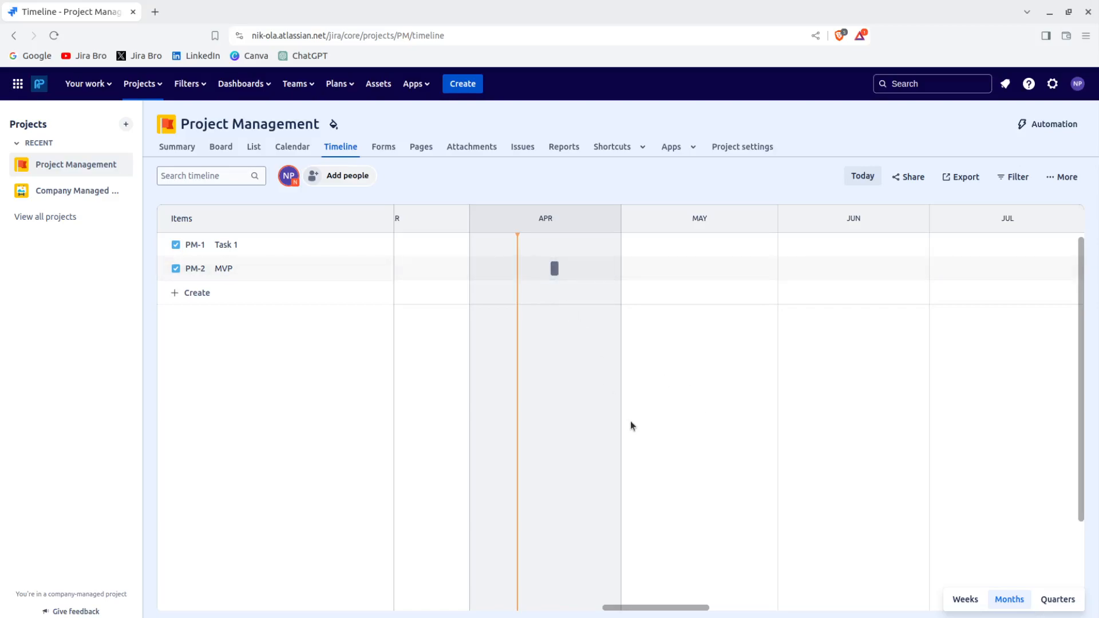
# Open the project's Forms page, read how forms collect information, and create a new form
pyautogui.click(387, 150)
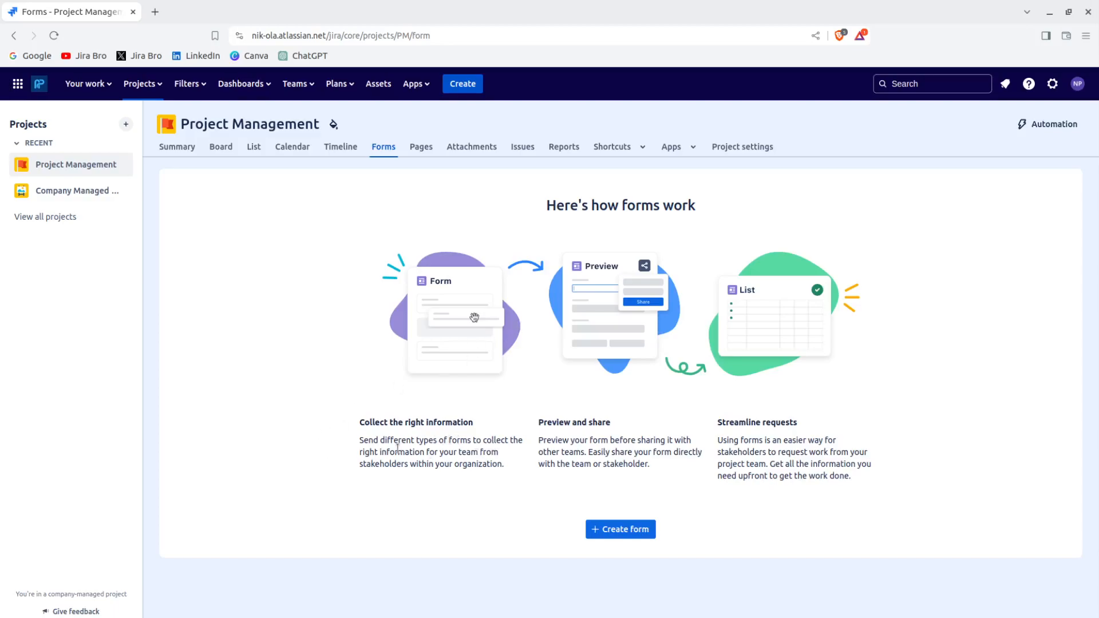
pyautogui.moveTo(386, 452); pyautogui.dragTo(533, 452)
pyautogui.click(531, 453)
pyautogui.click(596, 531)
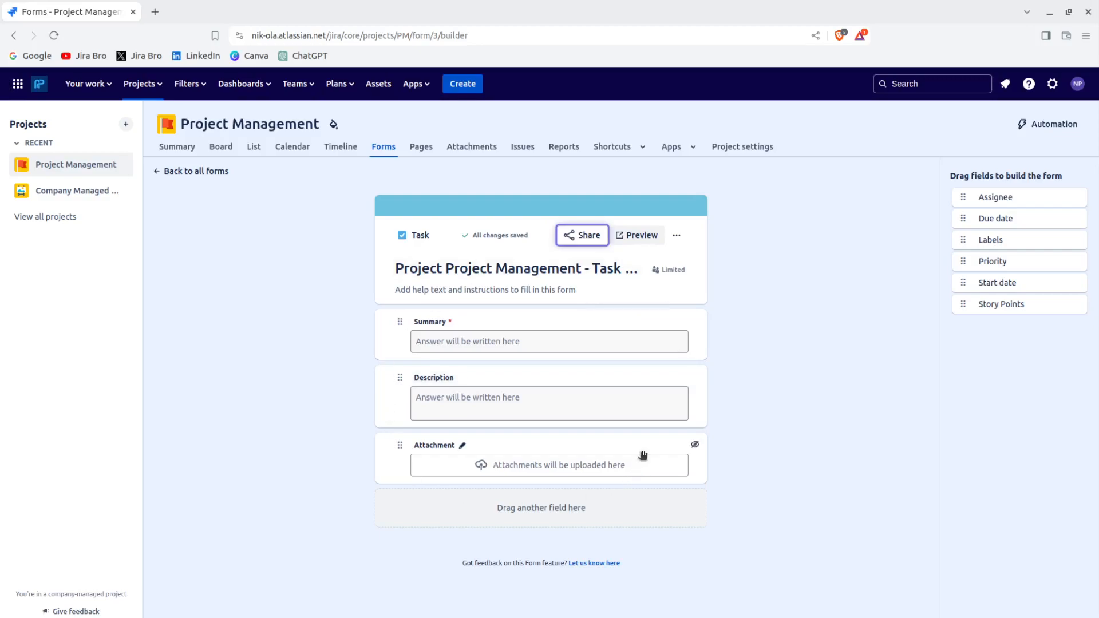
# Rename the form to "Project Management - Task Form" by removing the duplicated word Project
pyautogui.click(426, 270)
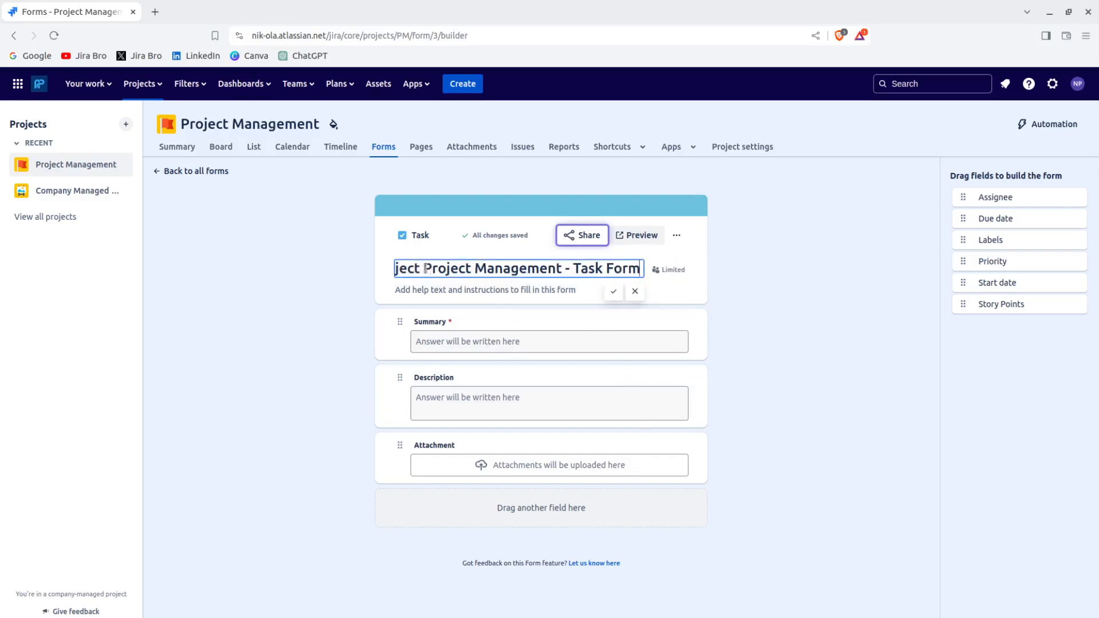
pyautogui.moveTo(428, 268); pyautogui.dragTo(326, 269)
pyautogui.press('BackSpace')
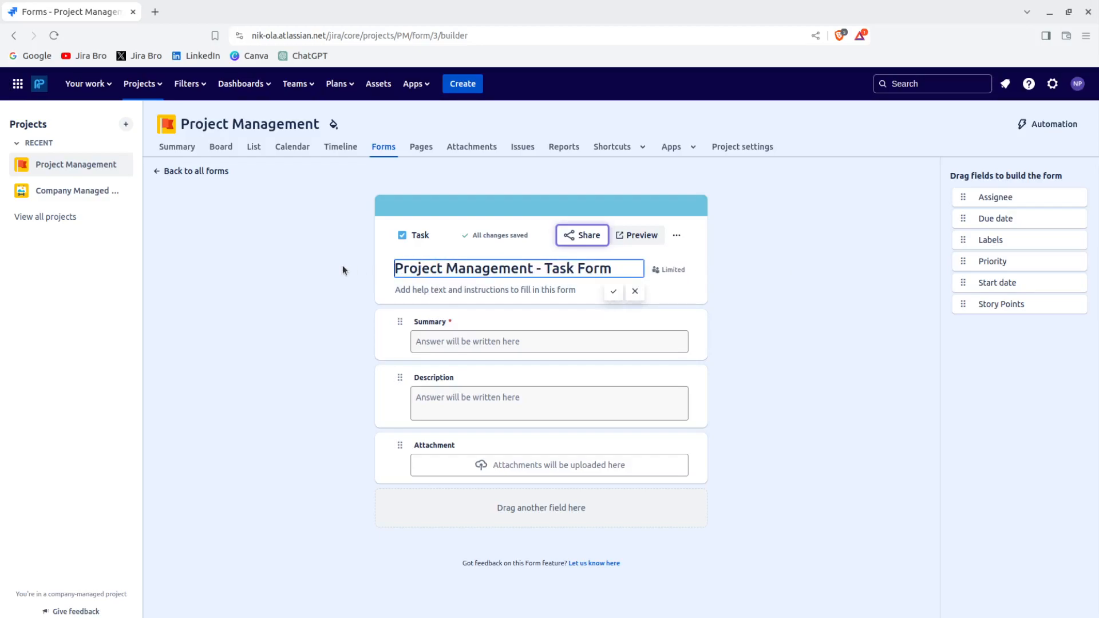
pyautogui.click(892, 384)
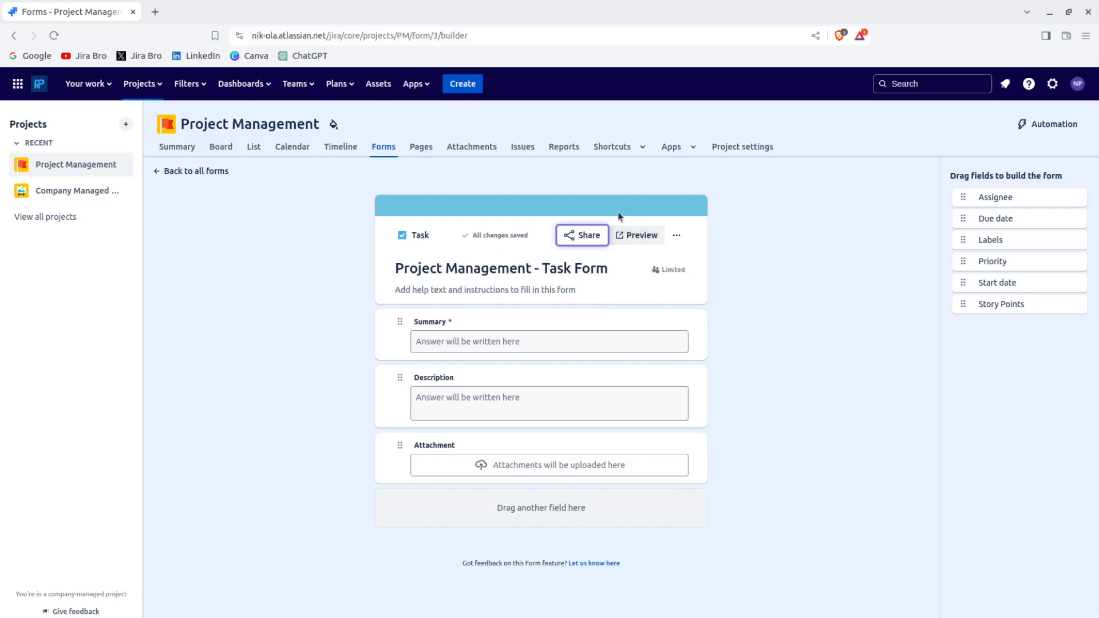
# Preview the task form as a submission page, close the preview, and check the form's Limited and Open access options
pyautogui.click(636, 235)
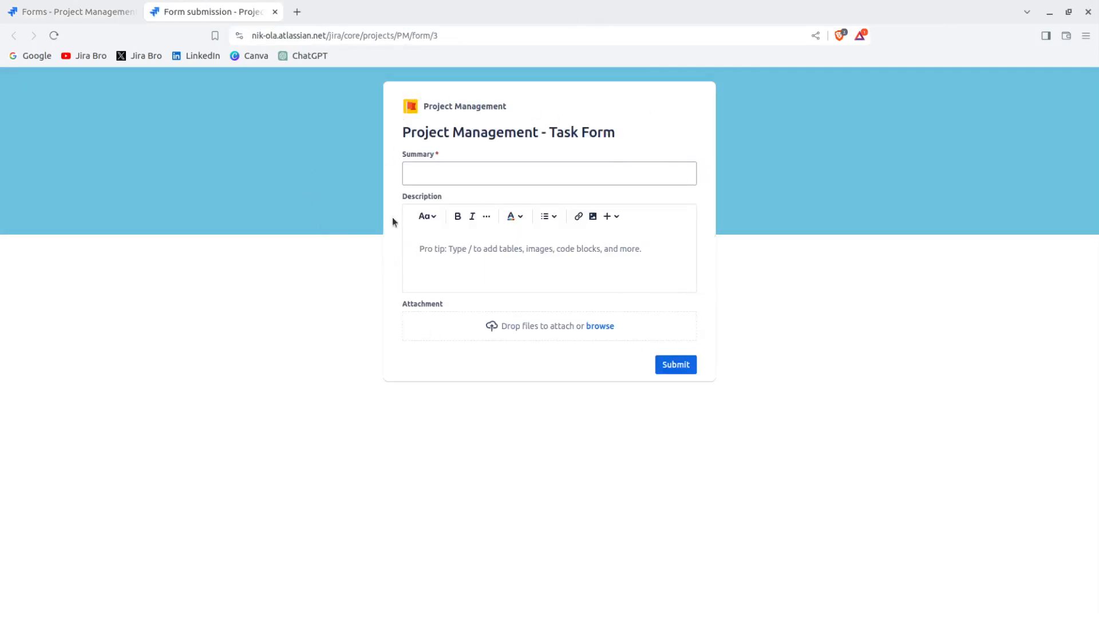
pyautogui.click(275, 11)
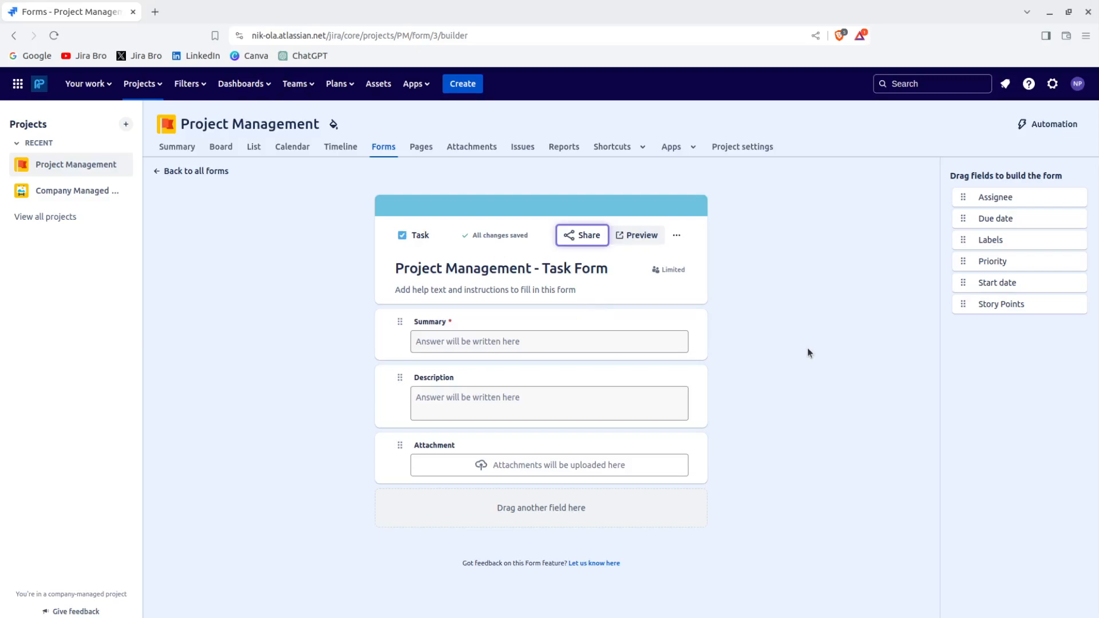
pyautogui.click(663, 271)
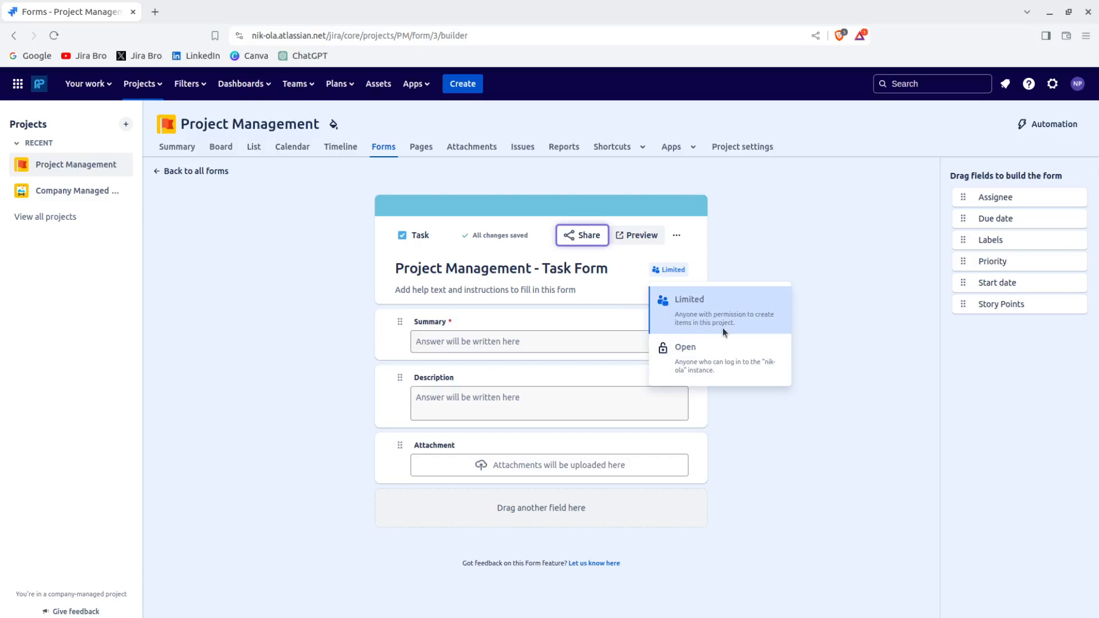
pyautogui.click(815, 275)
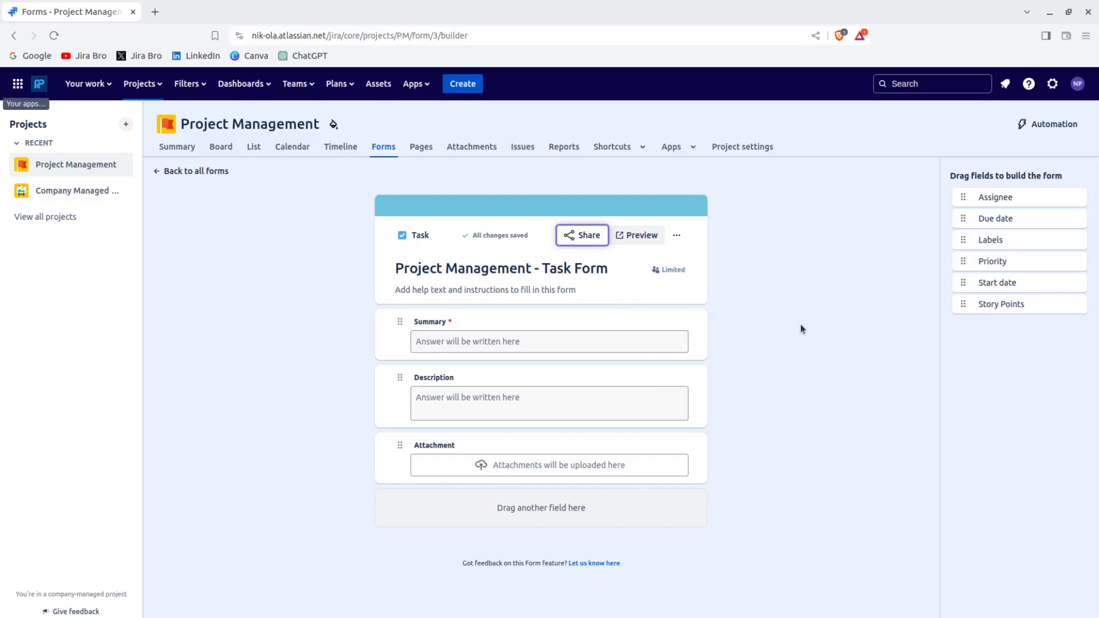
# Check the form's additional actions and go back to the overview of all forms
pyautogui.click(677, 236)
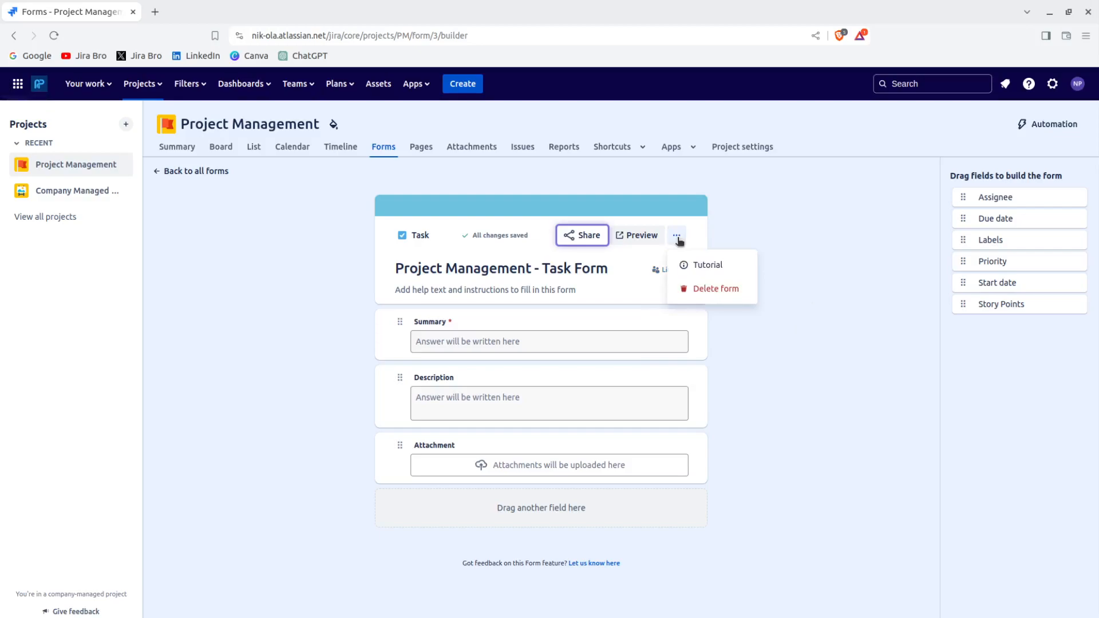
pyautogui.click(678, 239)
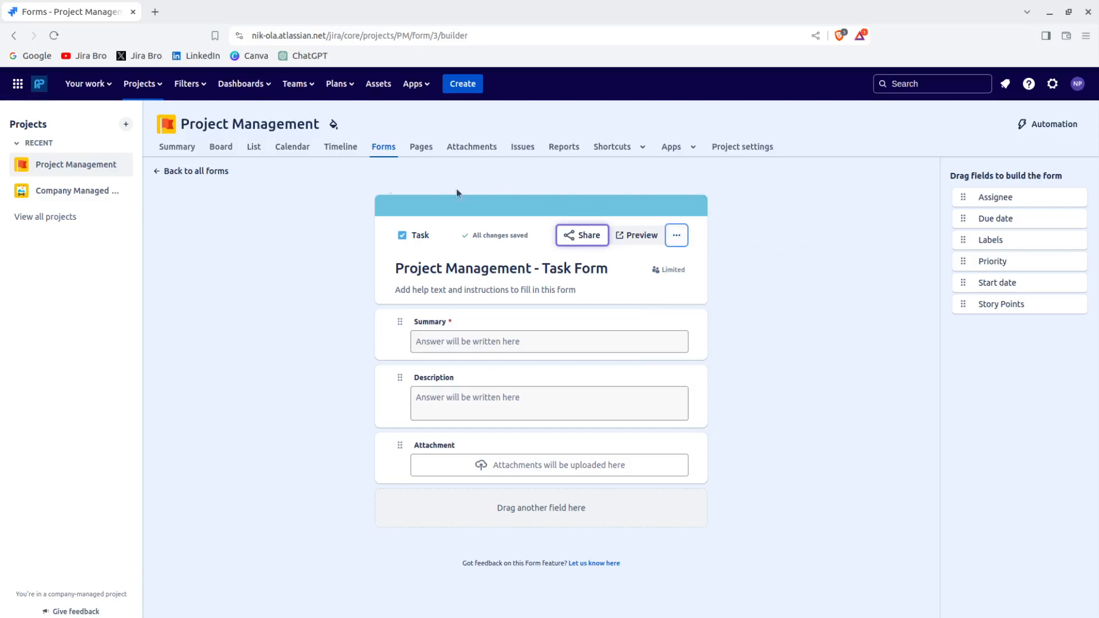
pyautogui.click(214, 172)
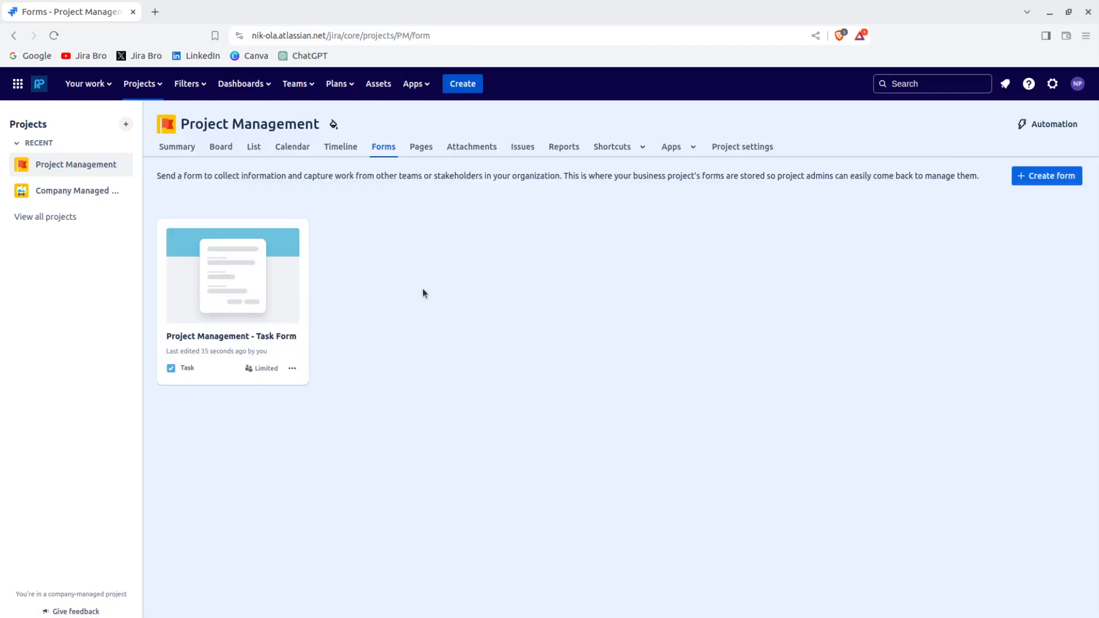
# Look through the fields of the issue creation form and close it without creating an issue
pyautogui.click(463, 84)
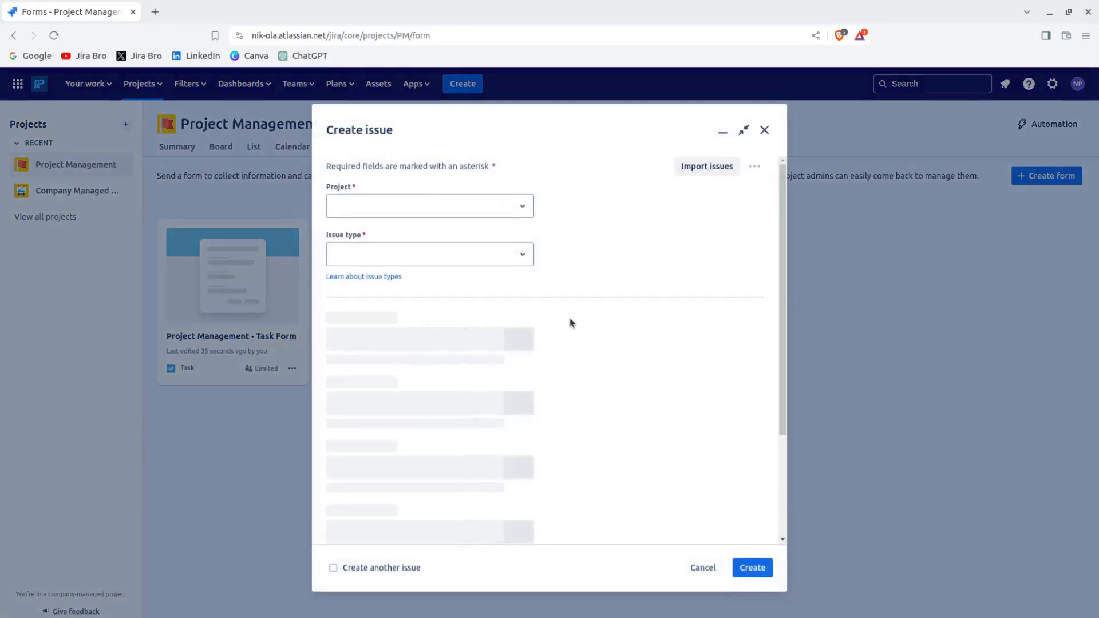
pyautogui.scroll(-3, 608, 335)
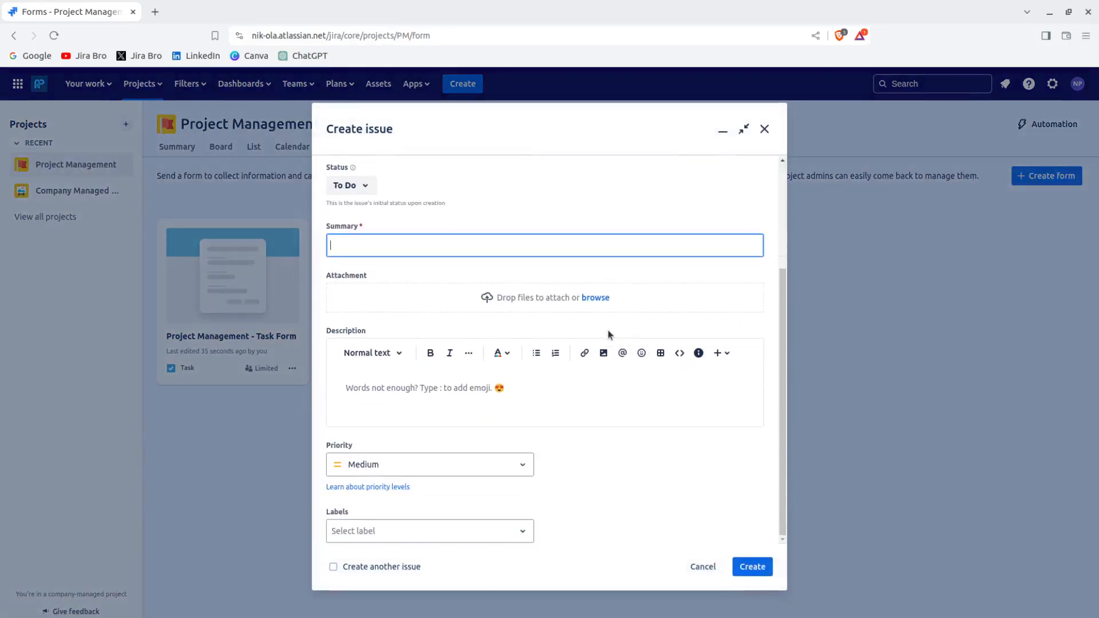
pyautogui.scroll(3, 609, 335)
pyautogui.click(765, 129)
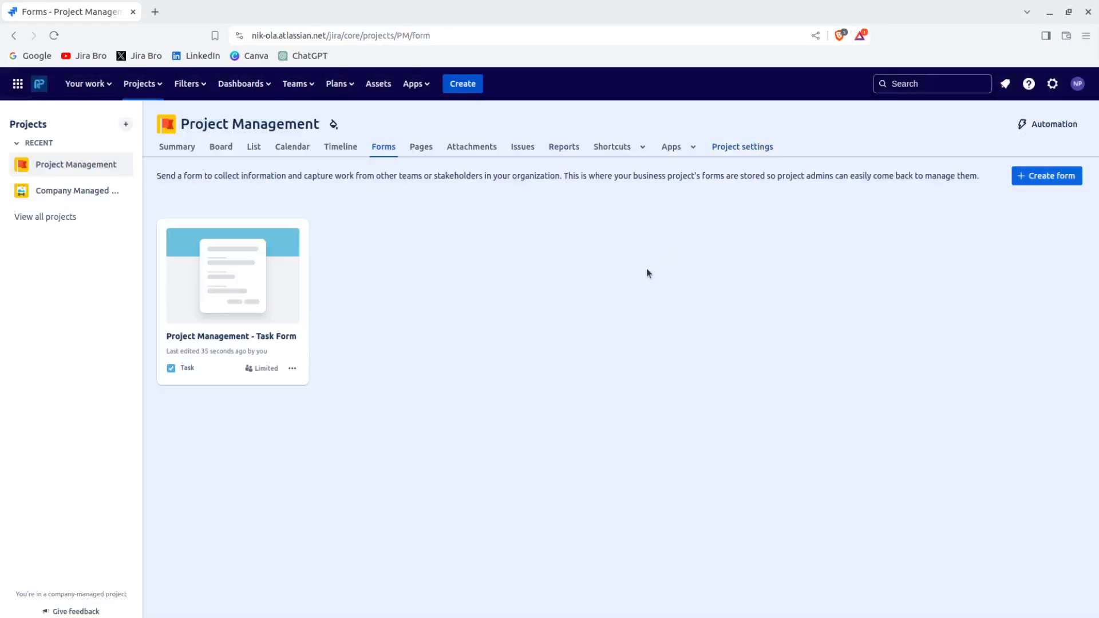
# Open the MVP task from the project board, review its details and additional fields, and close it
pyautogui.click(221, 147)
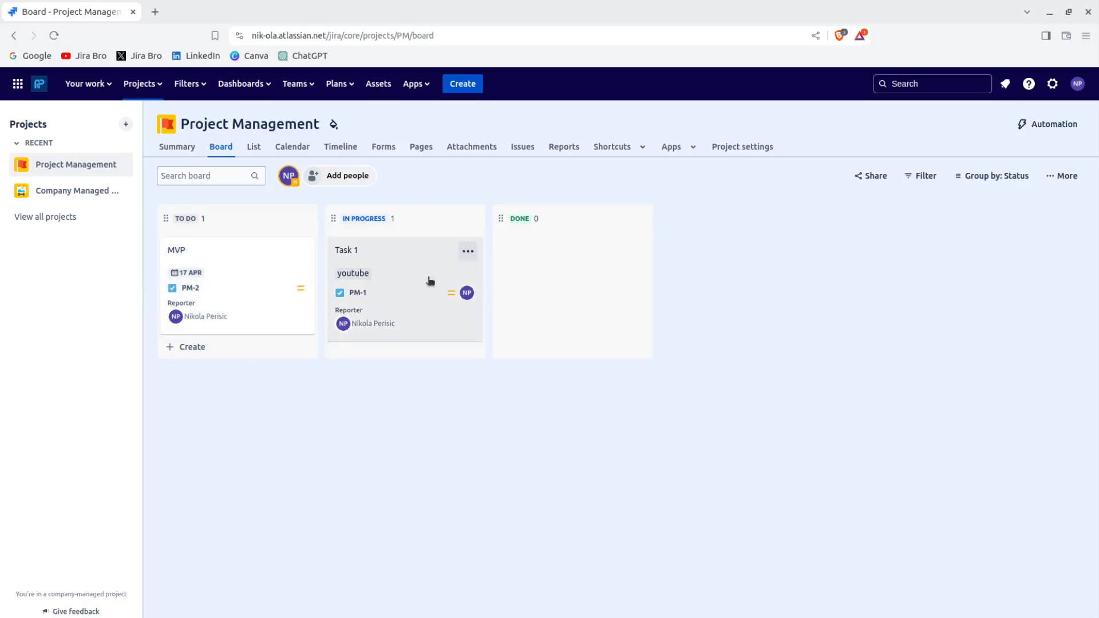
pyautogui.click(276, 274)
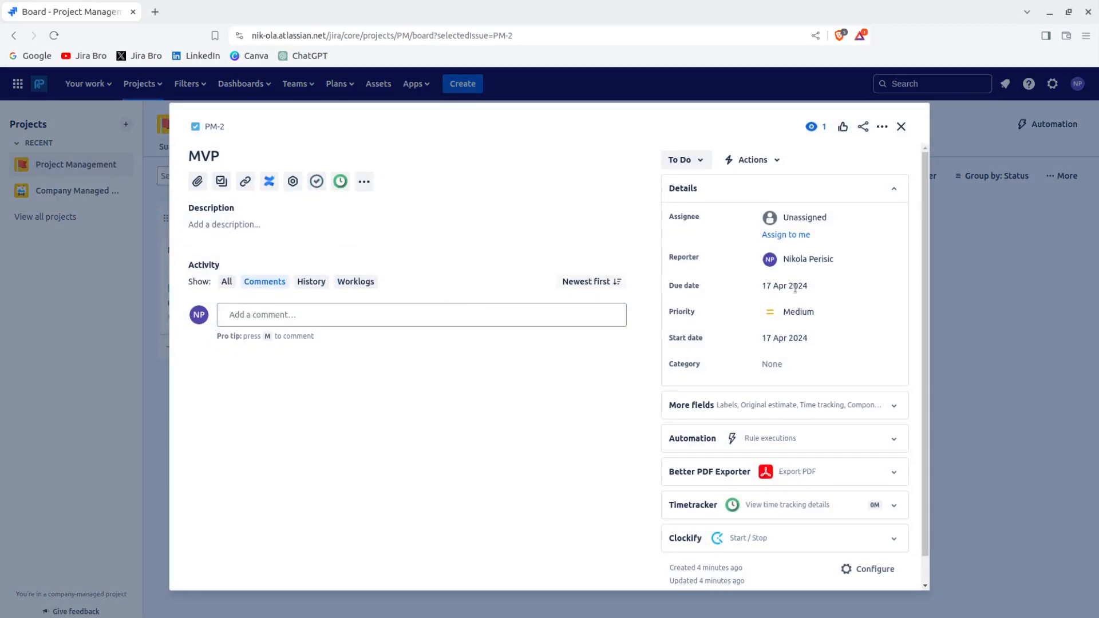
pyautogui.scroll(-1, 831, 328)
pyautogui.scroll(1, 830, 328)
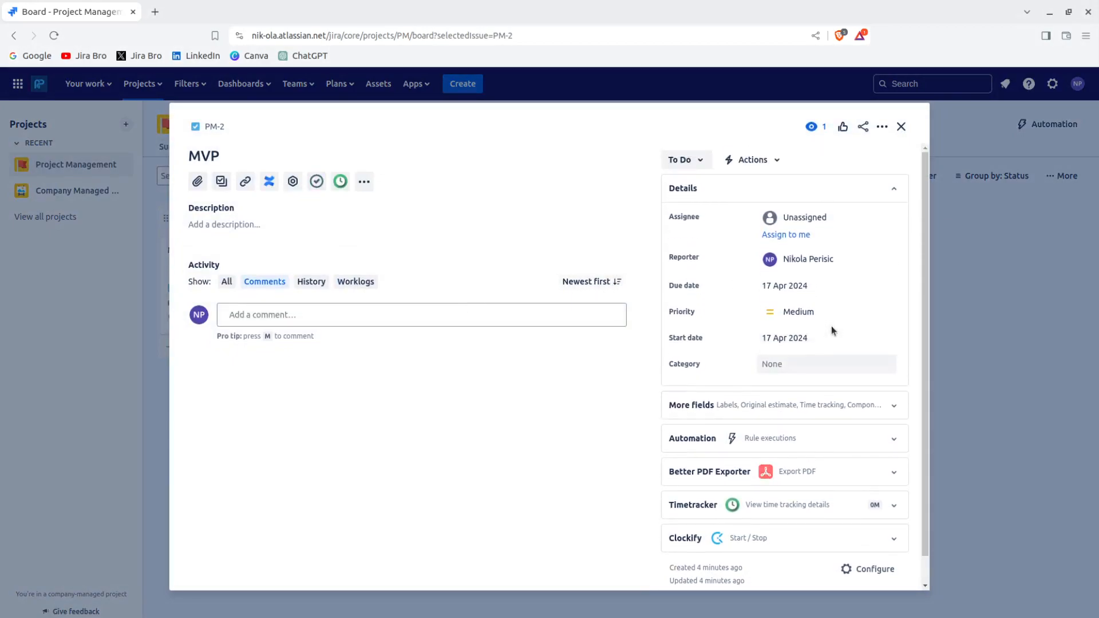
pyautogui.click(864, 401)
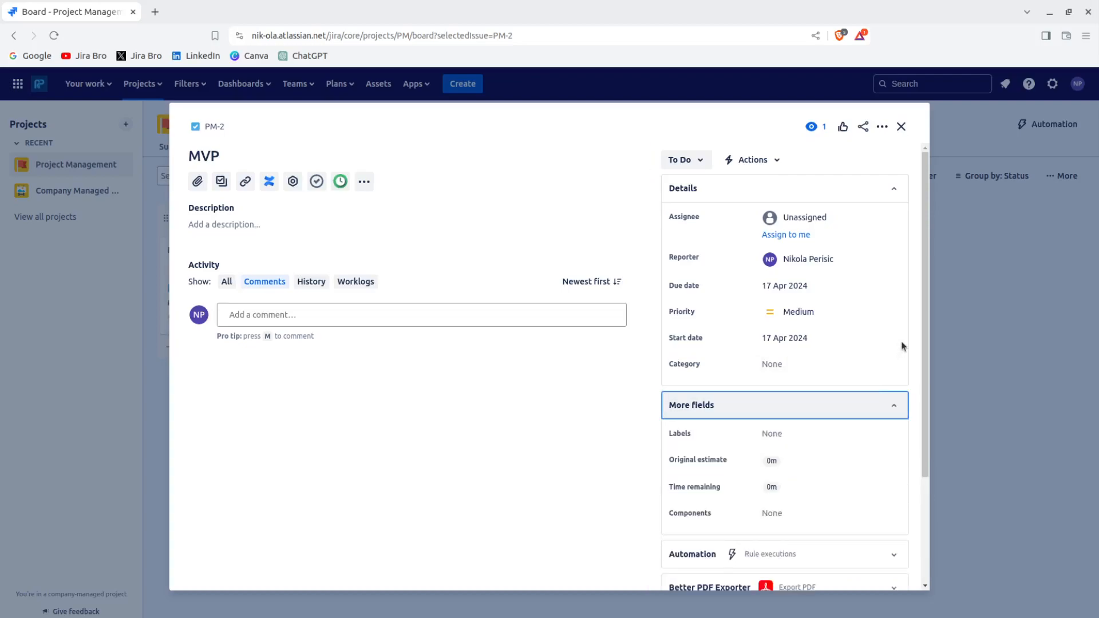
pyautogui.click(902, 126)
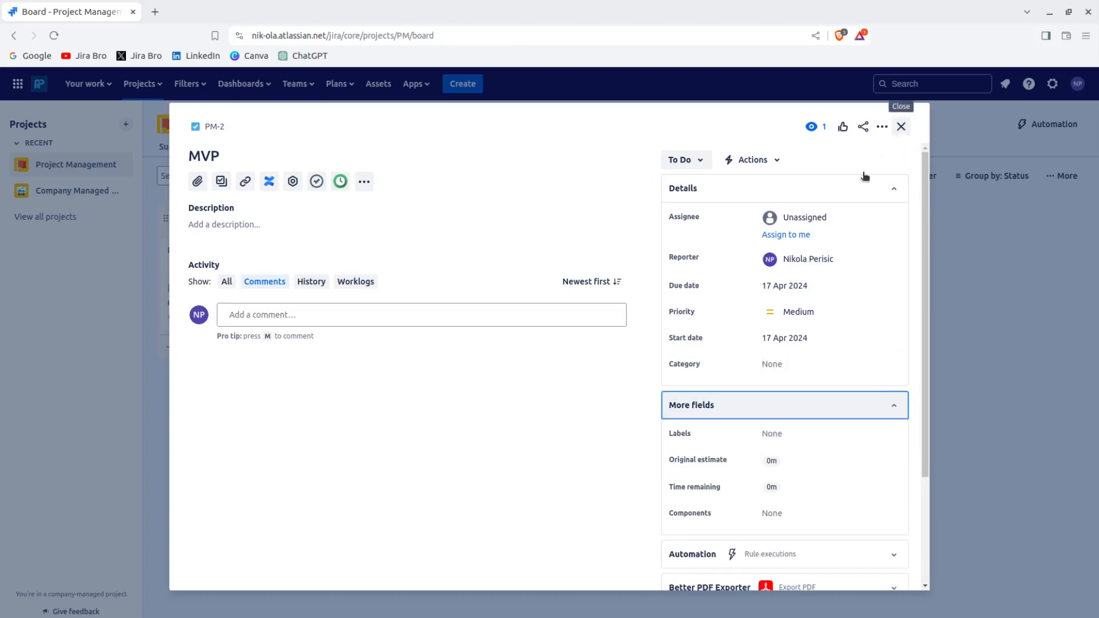
# Return to the project's forms overview and read the description of collecting work from other teams or stakeholders
pyautogui.click(384, 149)
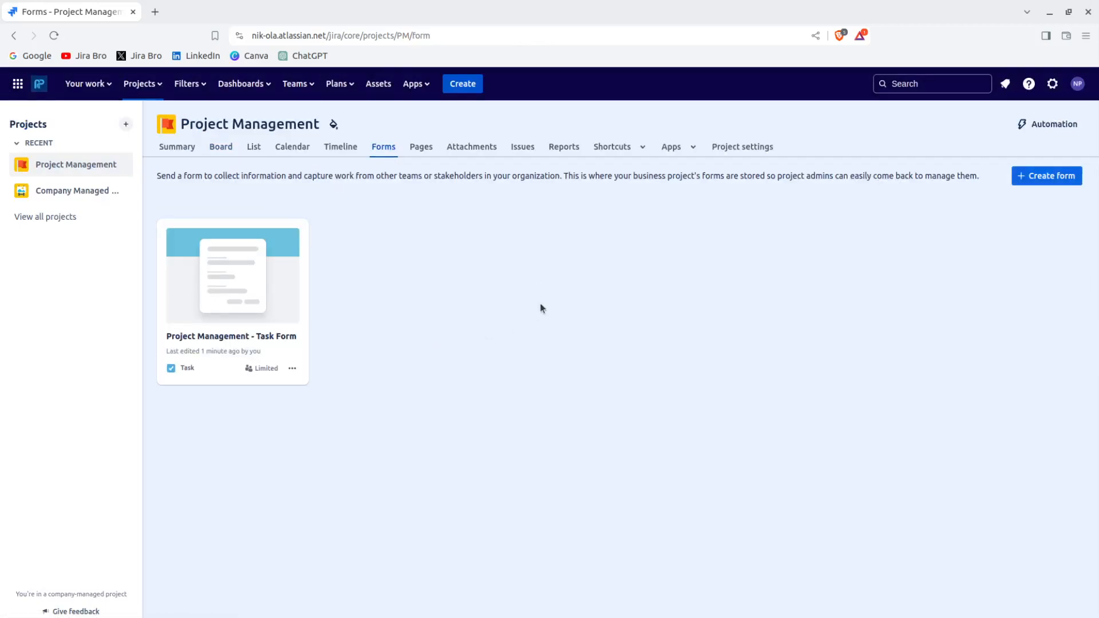
pyautogui.moveTo(692, 176); pyautogui.dragTo(906, 183)
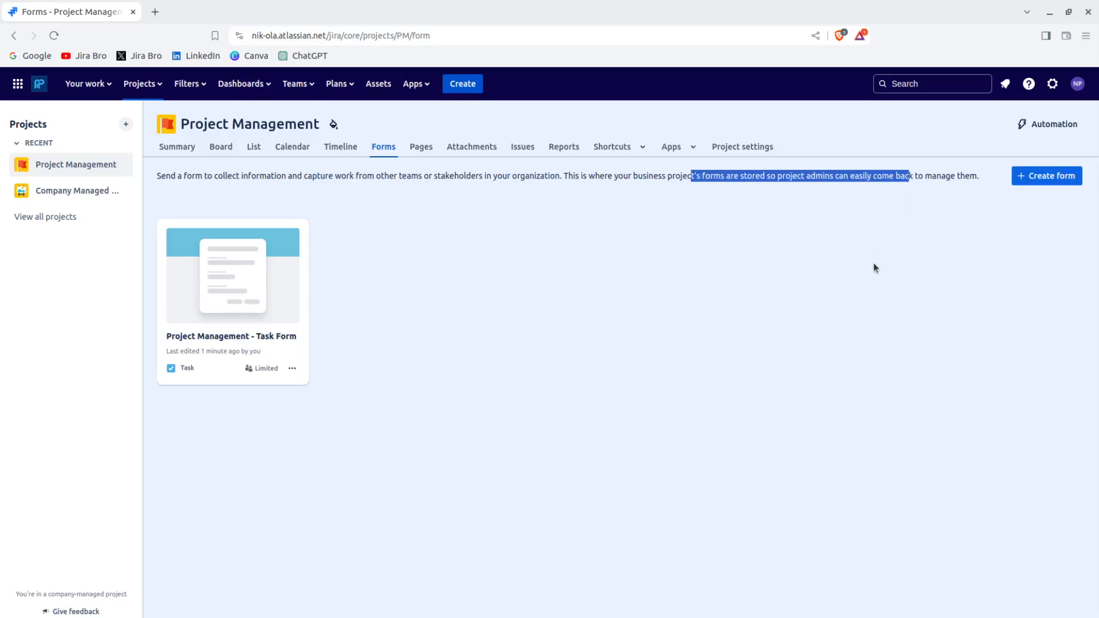
pyautogui.moveTo(202, 176); pyautogui.dragTo(405, 171)
pyautogui.click(404, 172)
pyautogui.moveTo(320, 176); pyautogui.dragTo(464, 179)
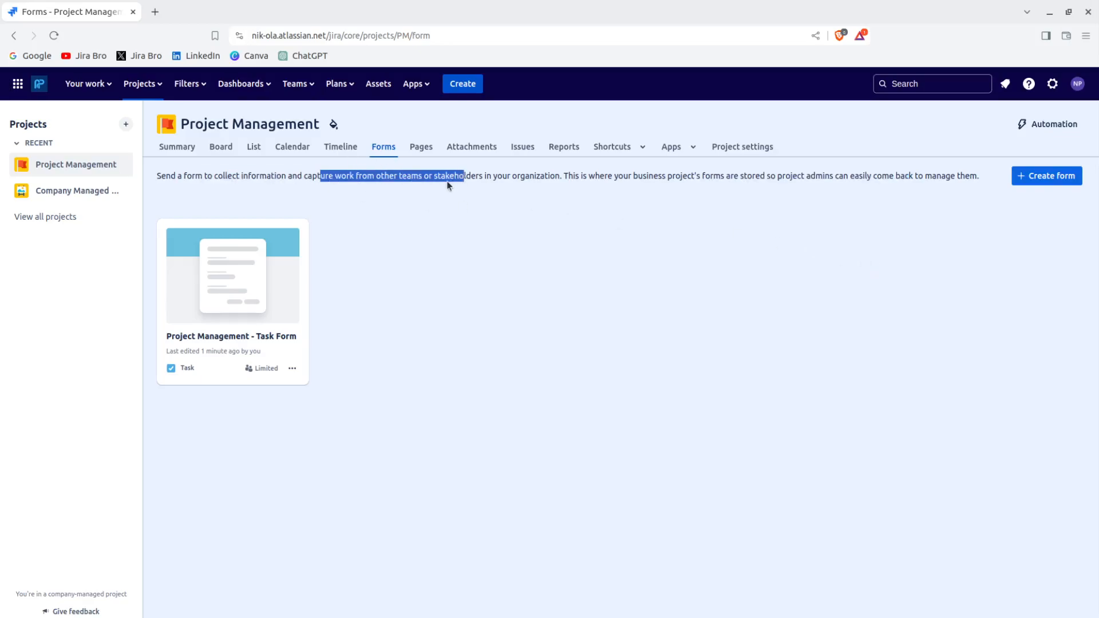
# Open the Project Management - Task Form, preview its submission page, select the page's web address, and close the preview
pyautogui.click(271, 303)
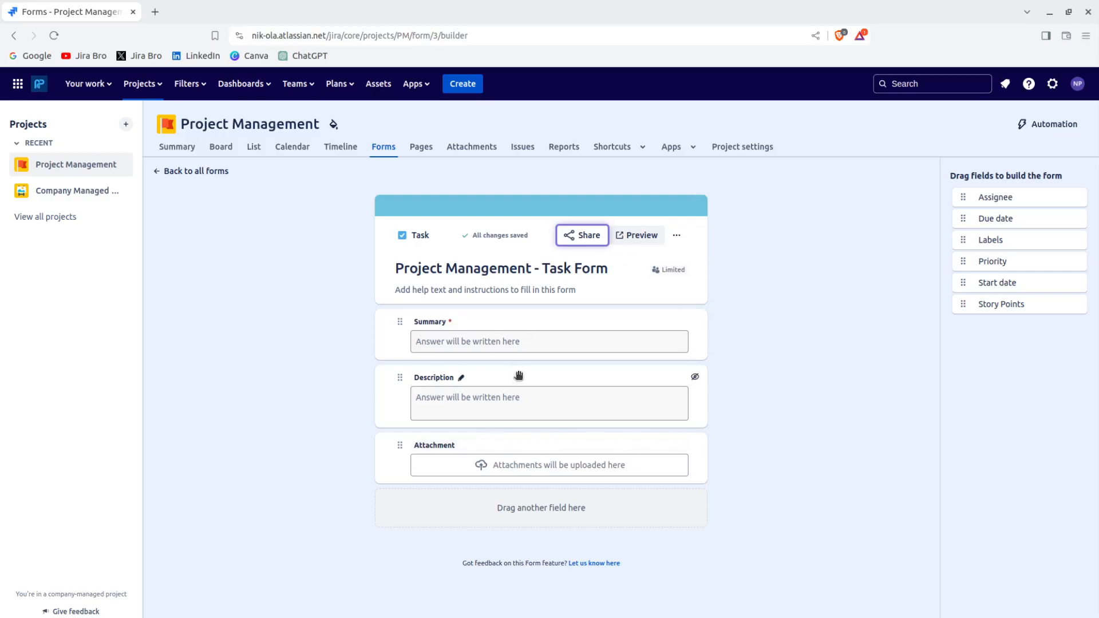
pyautogui.click(635, 237)
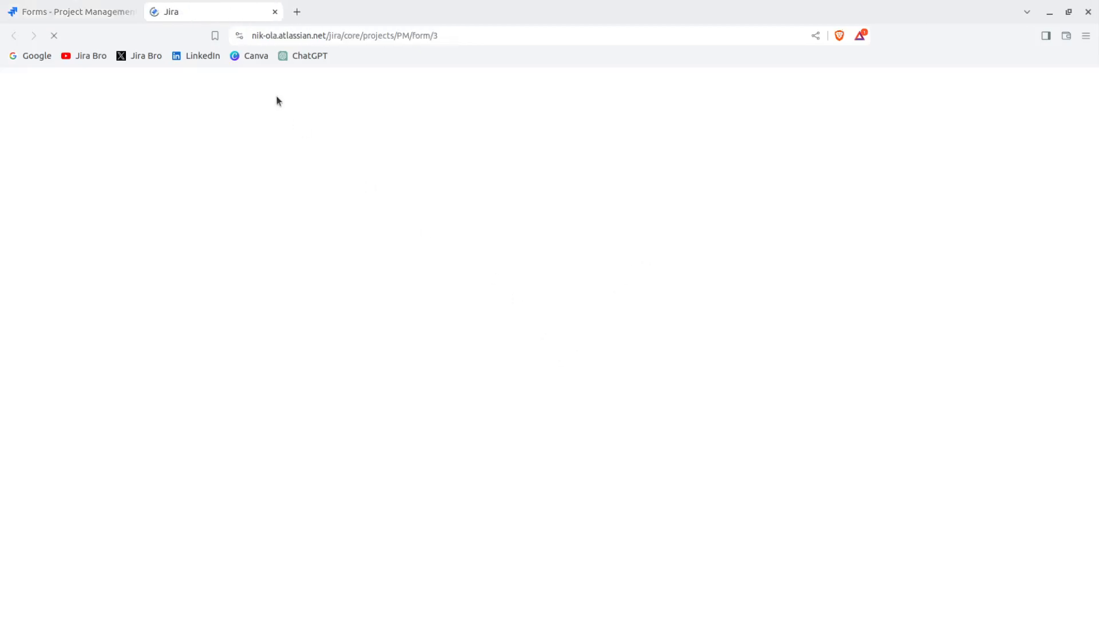
pyautogui.click(506, 38)
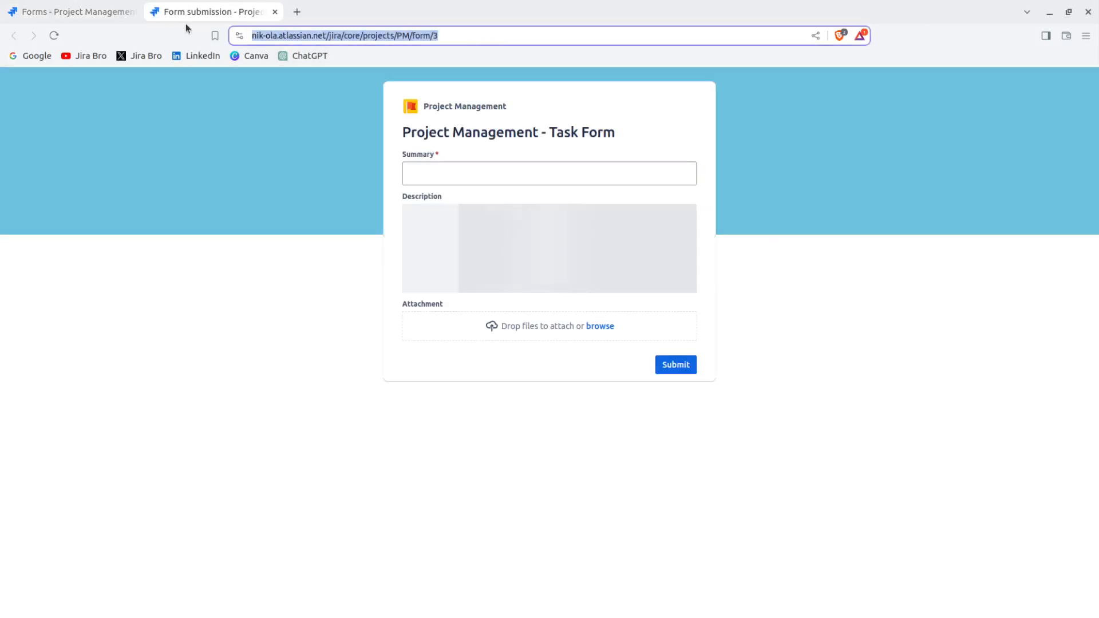
pyautogui.click(275, 12)
# View the project's Confluence pages area and read the explanation of where issue attachments are collected
pyautogui.click(421, 147)
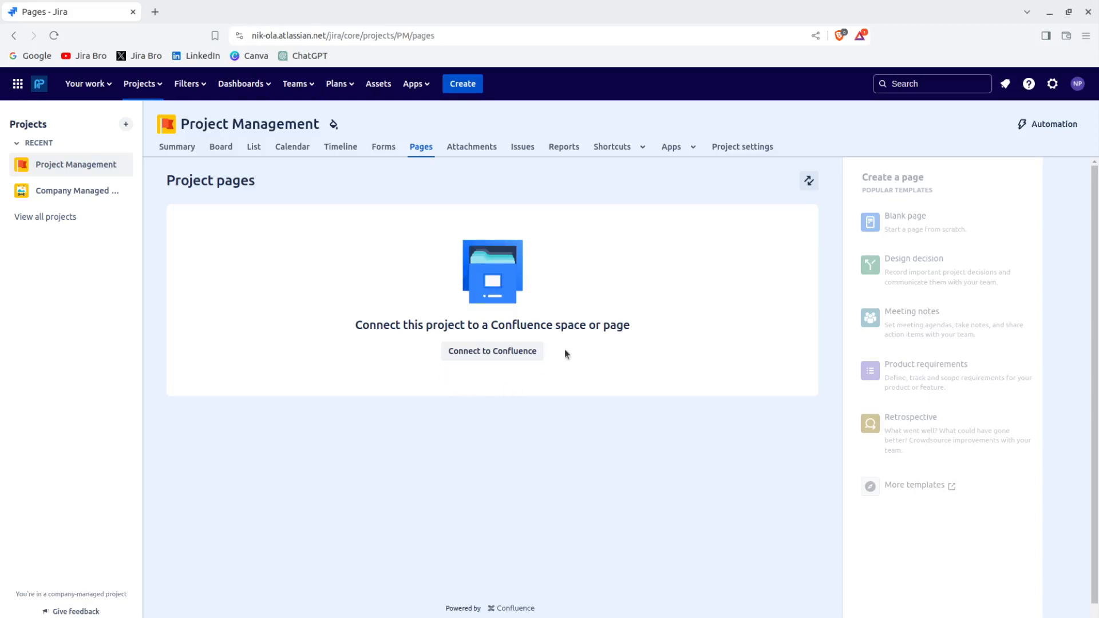
pyautogui.click(484, 148)
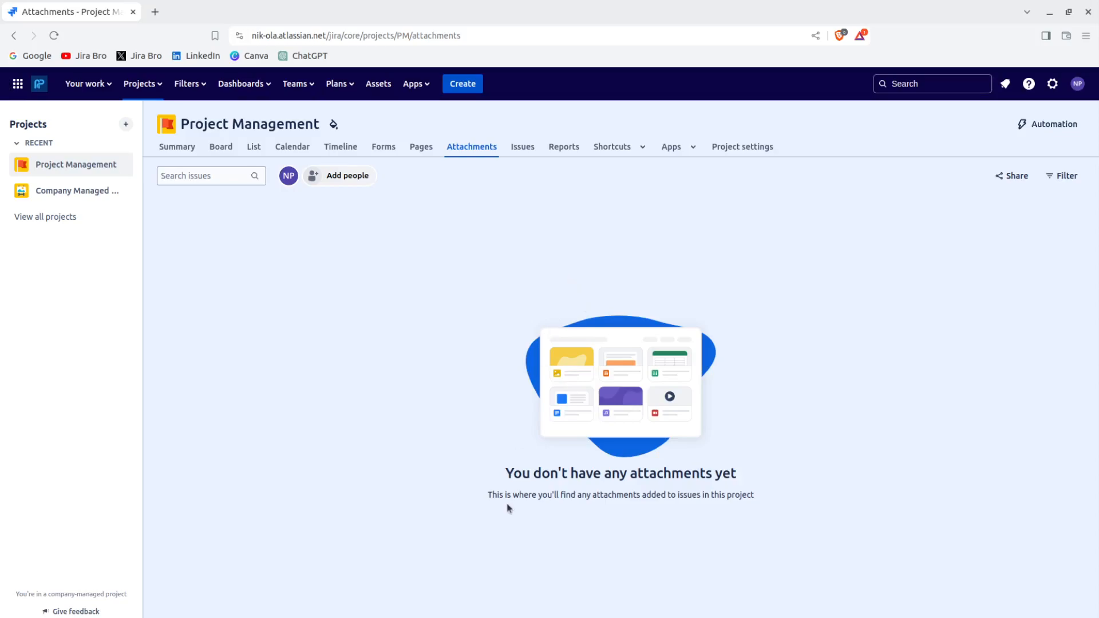
pyautogui.moveTo(497, 495); pyautogui.dragTo(781, 494)
pyautogui.click(781, 493)
# View the project's issue list and look through all the available reports
pyautogui.click(519, 143)
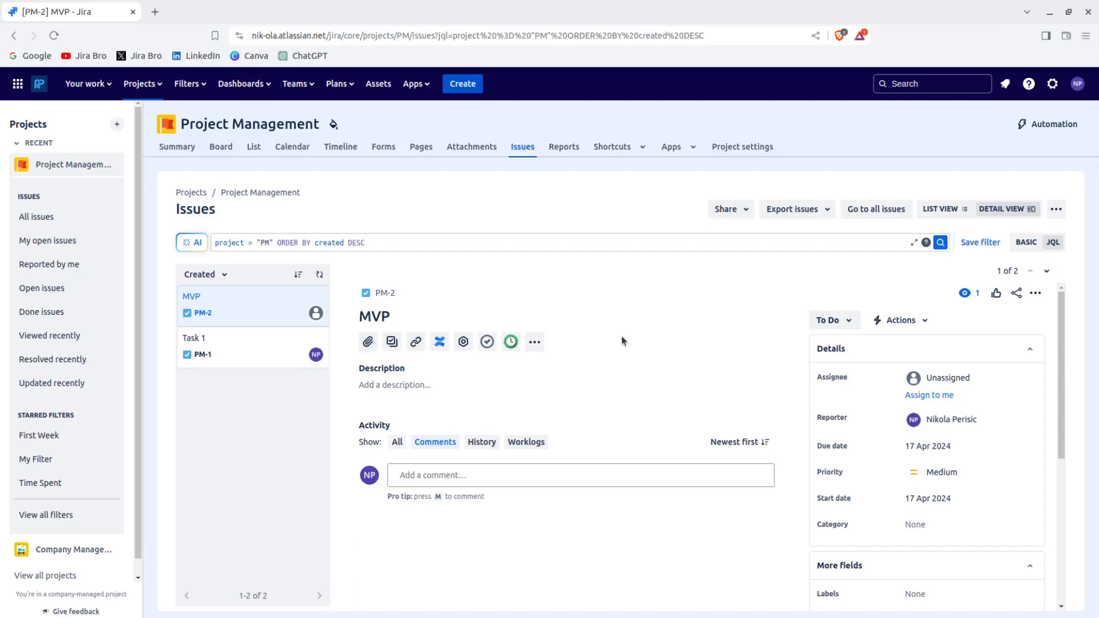
pyautogui.click(566, 155)
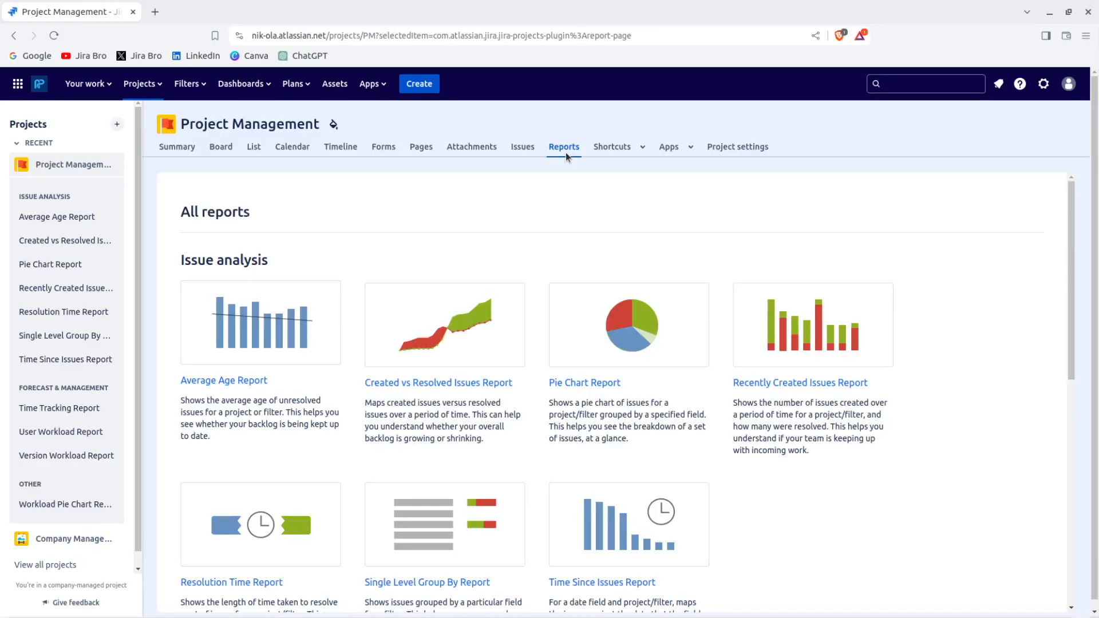
pyautogui.scroll(-10, 667, 391)
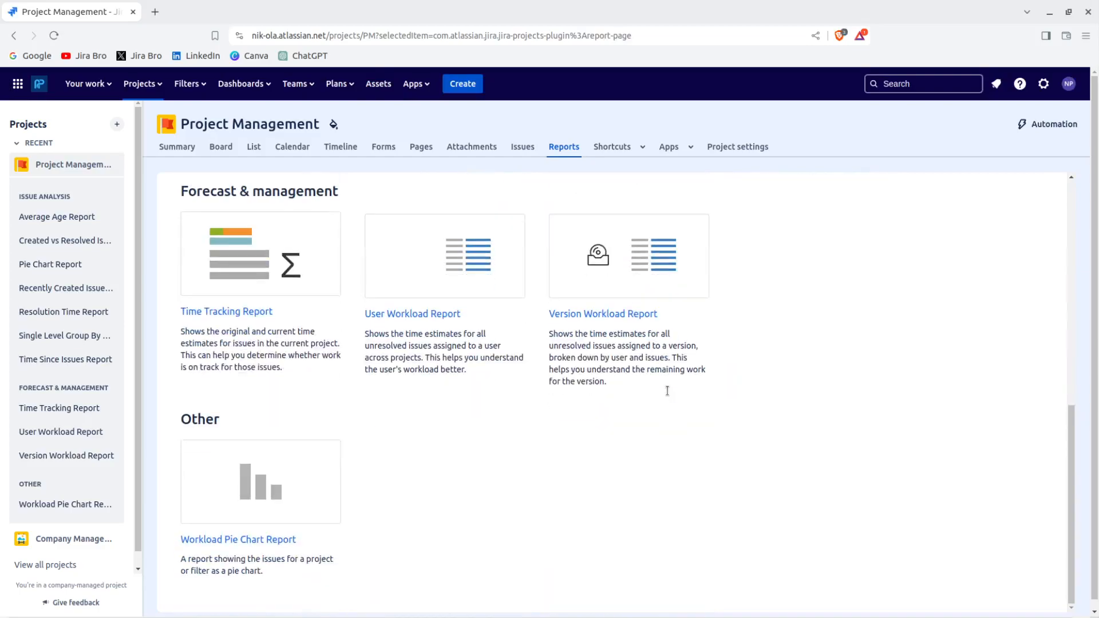
pyautogui.scroll(10, 668, 391)
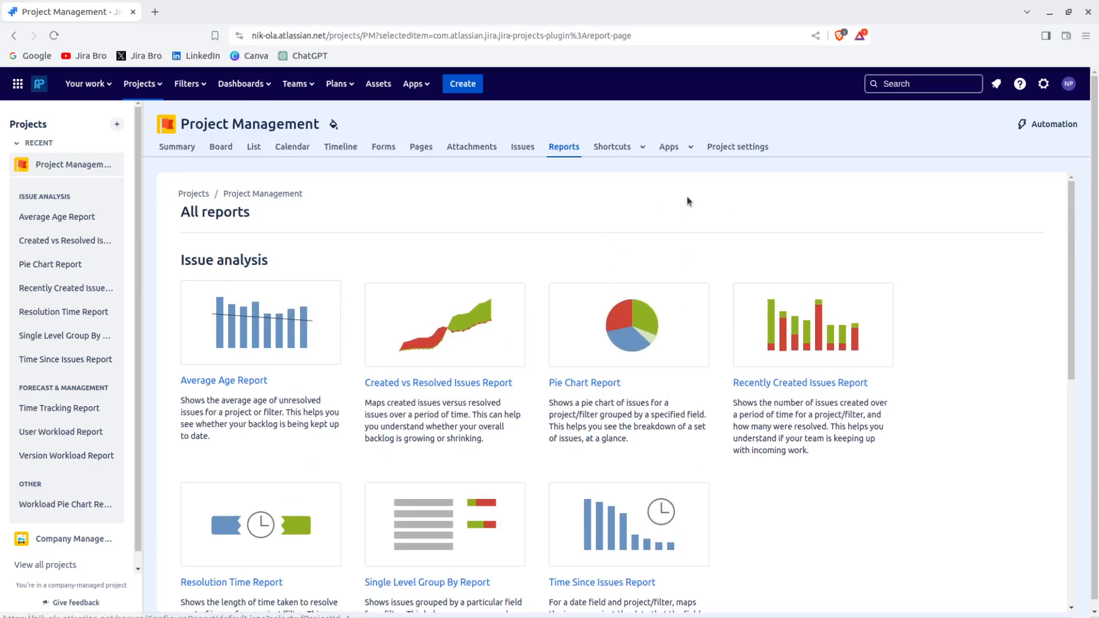
# Check the project's shortcuts and apps, and open the project settings at the project details
pyautogui.click(623, 148)
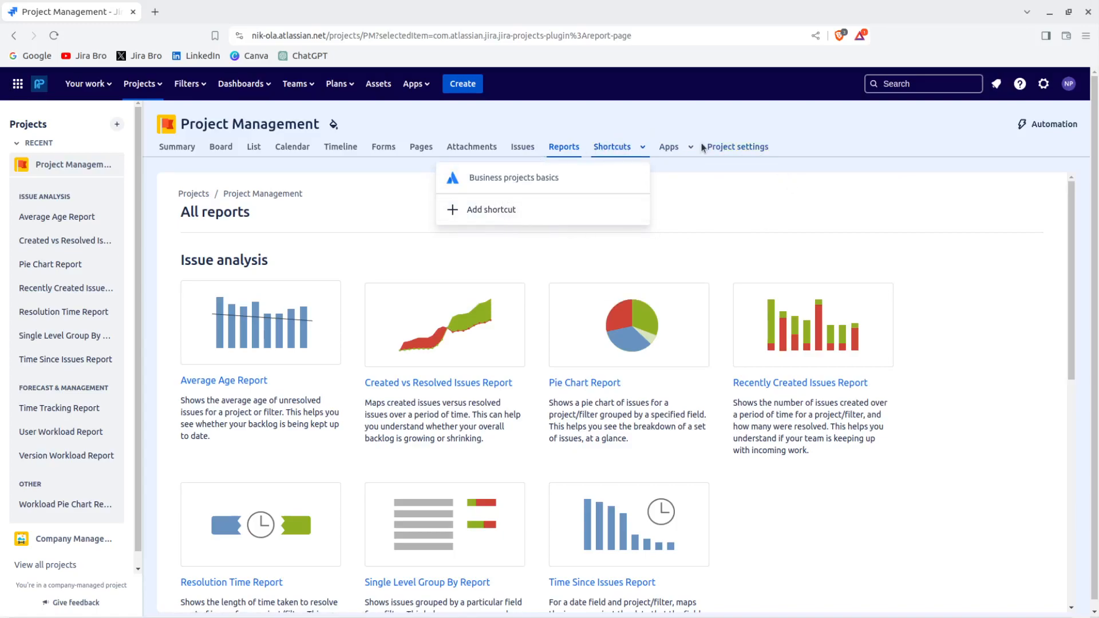
pyautogui.click(681, 148)
pyautogui.click(737, 147)
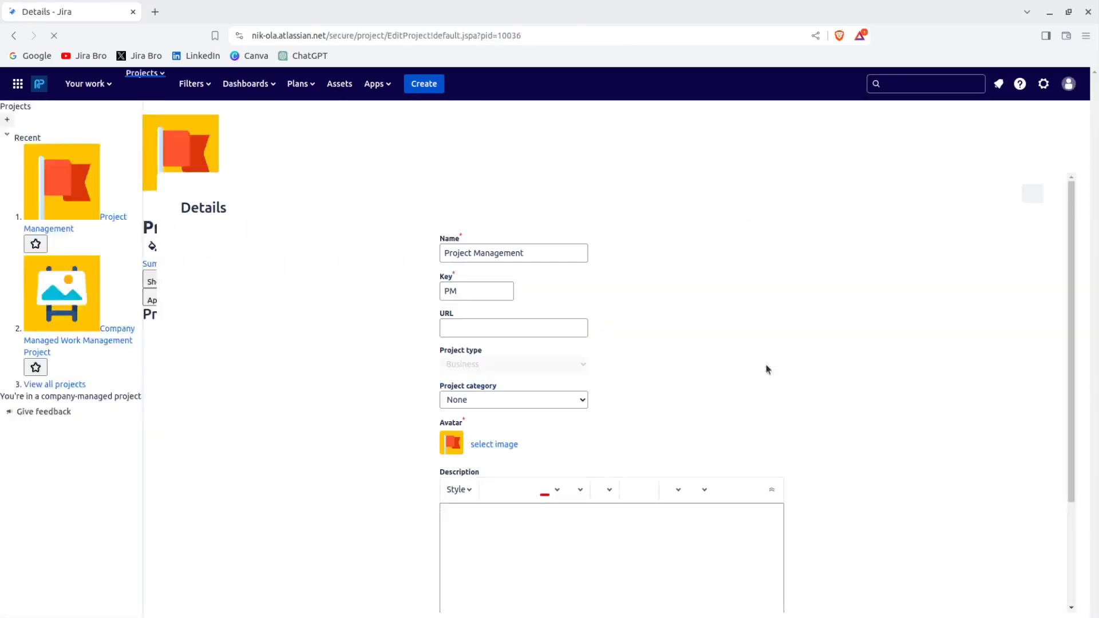
# View the People settings of the project and the rule templates in its Automation settings
pyautogui.click(32, 243)
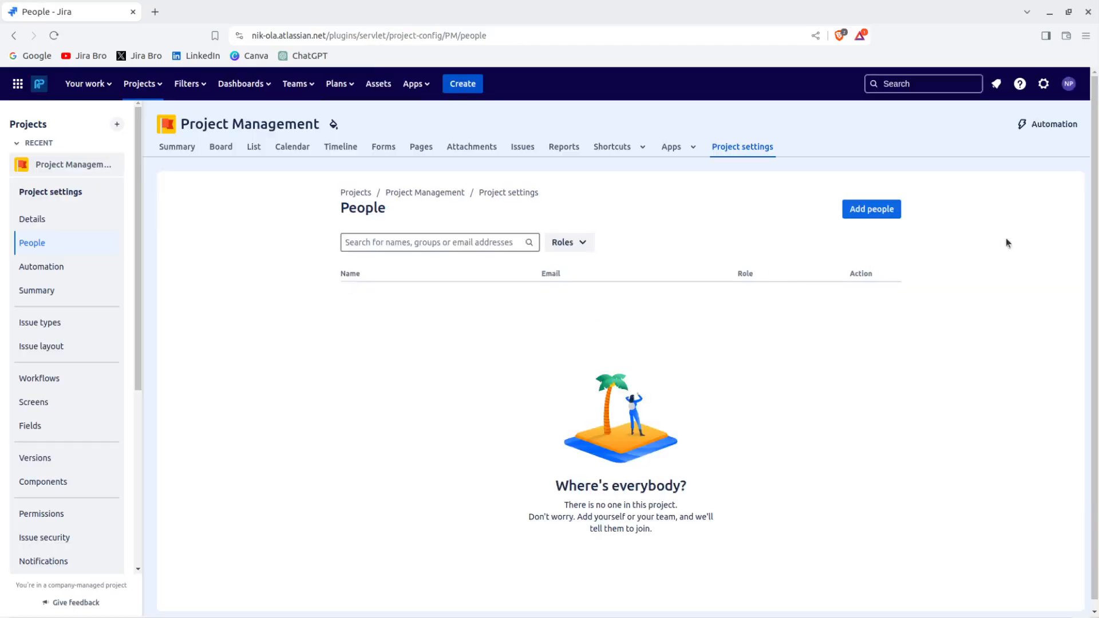
pyautogui.click(94, 268)
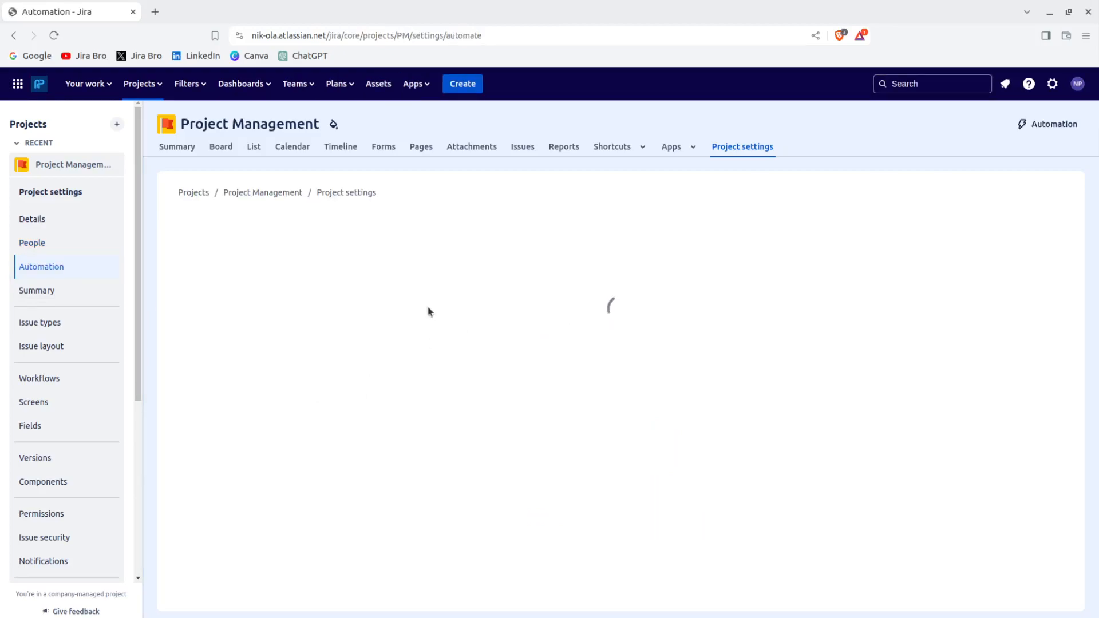
pyautogui.click(318, 245)
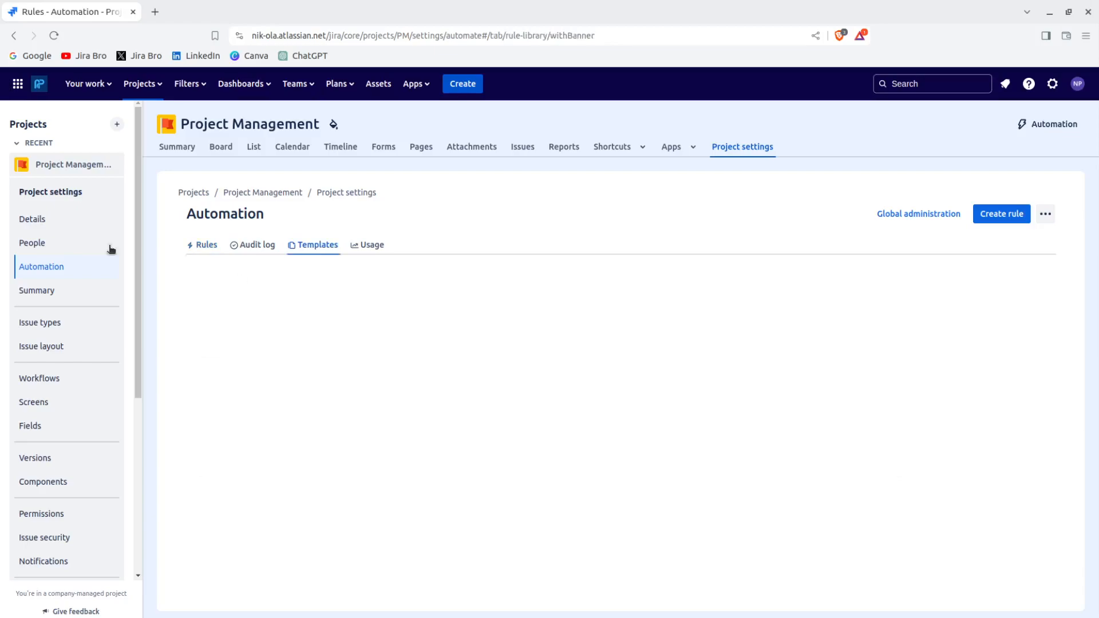
# Review the project's settings summary, its issue types and its issue layout
pyautogui.click(65, 299)
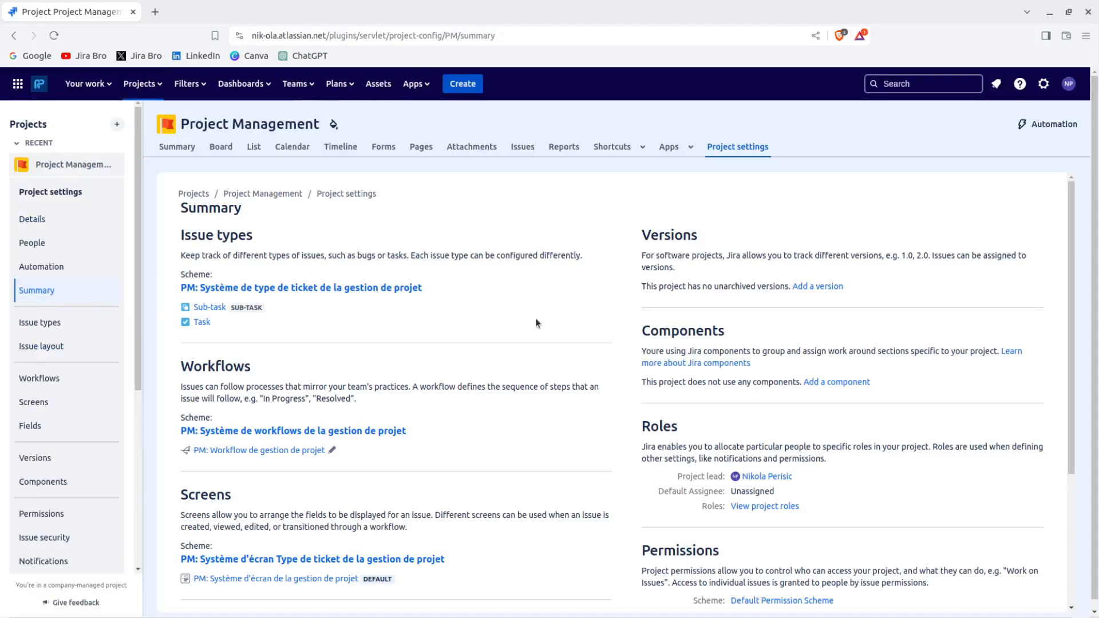
pyautogui.click(61, 325)
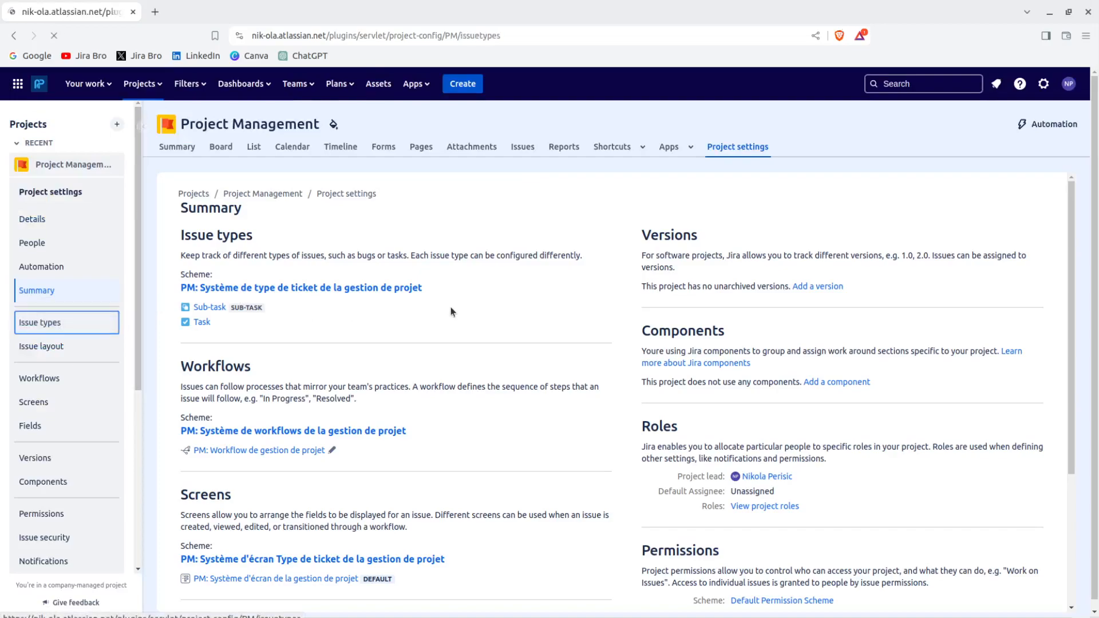
pyautogui.click(94, 346)
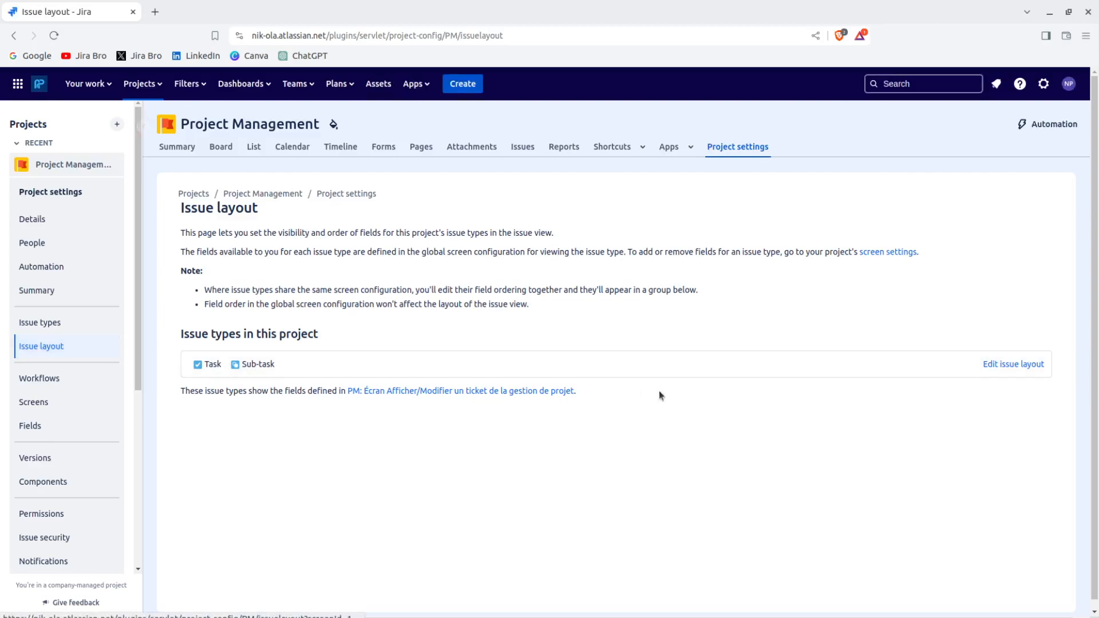
# View the project's workflow as a diagram from the Workflows settings and close the diagram
pyautogui.click(98, 384)
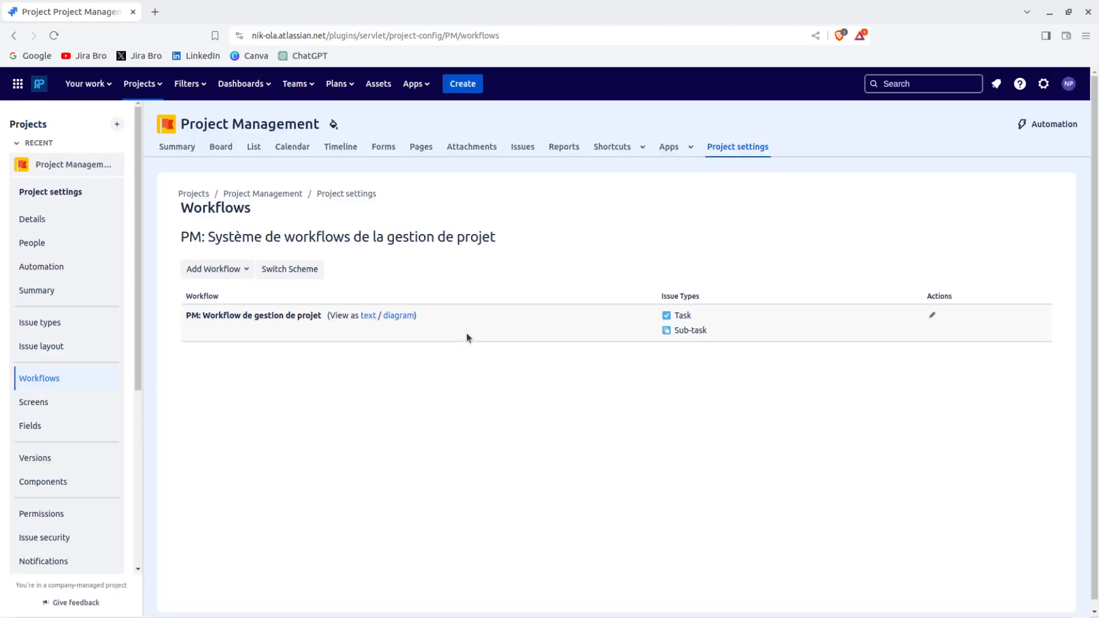
pyautogui.click(398, 316)
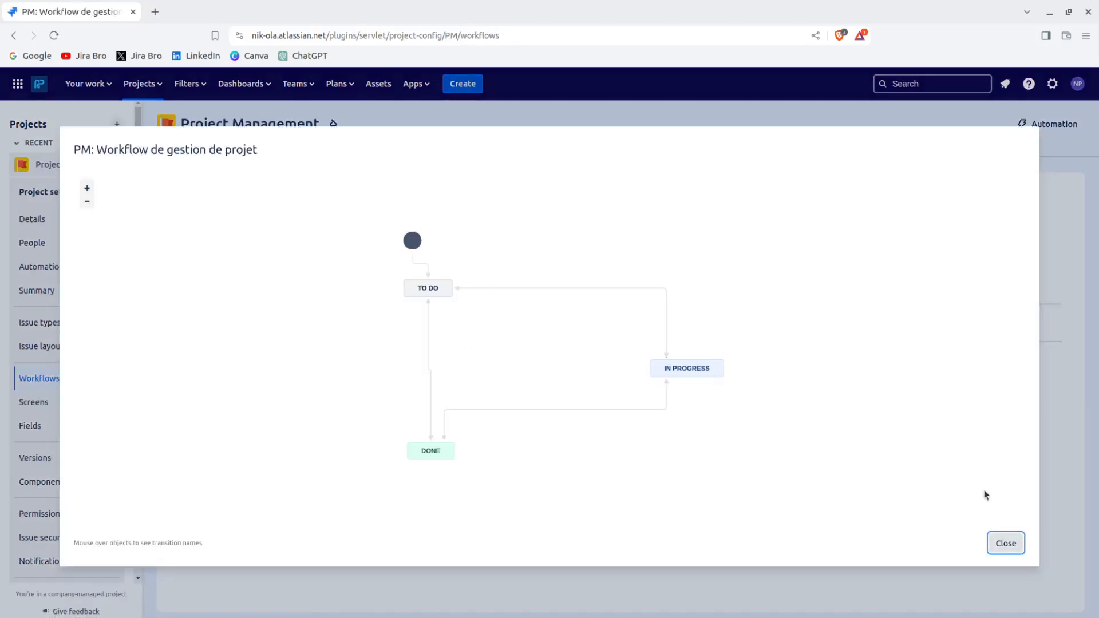
pyautogui.click(1003, 550)
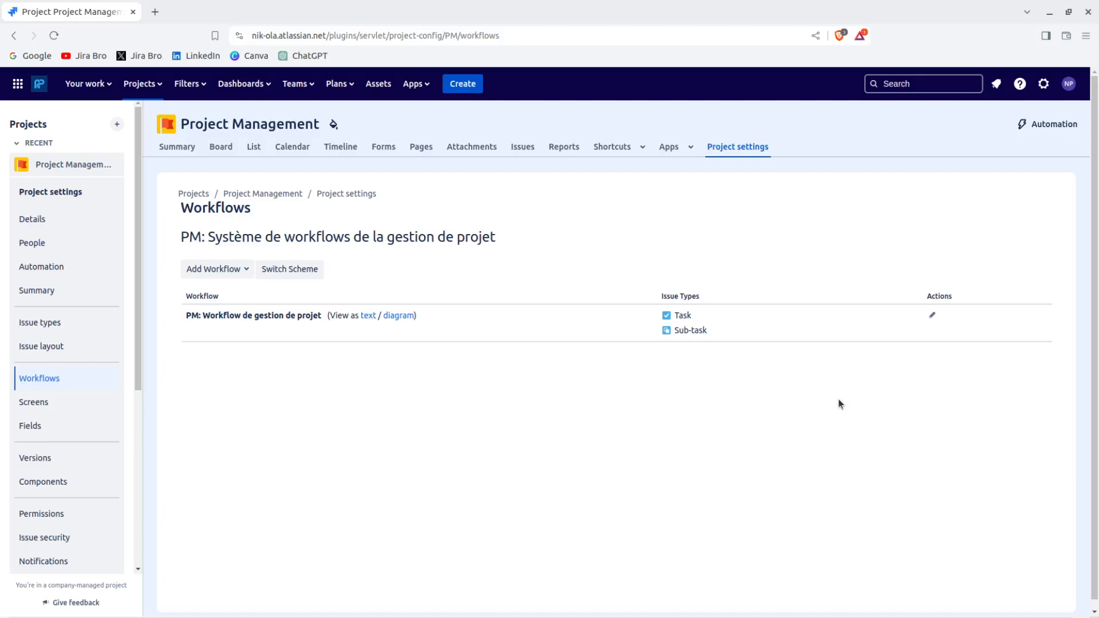
# Review the project's screen scheme and look through the fields in its default field configuration
pyautogui.click(108, 410)
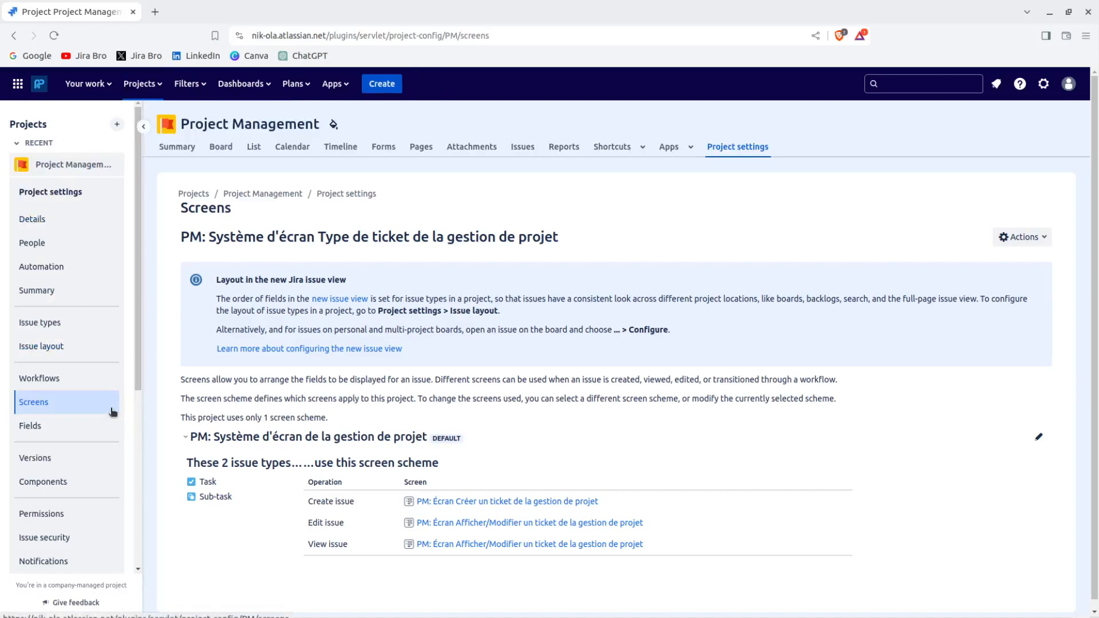
pyautogui.click(89, 430)
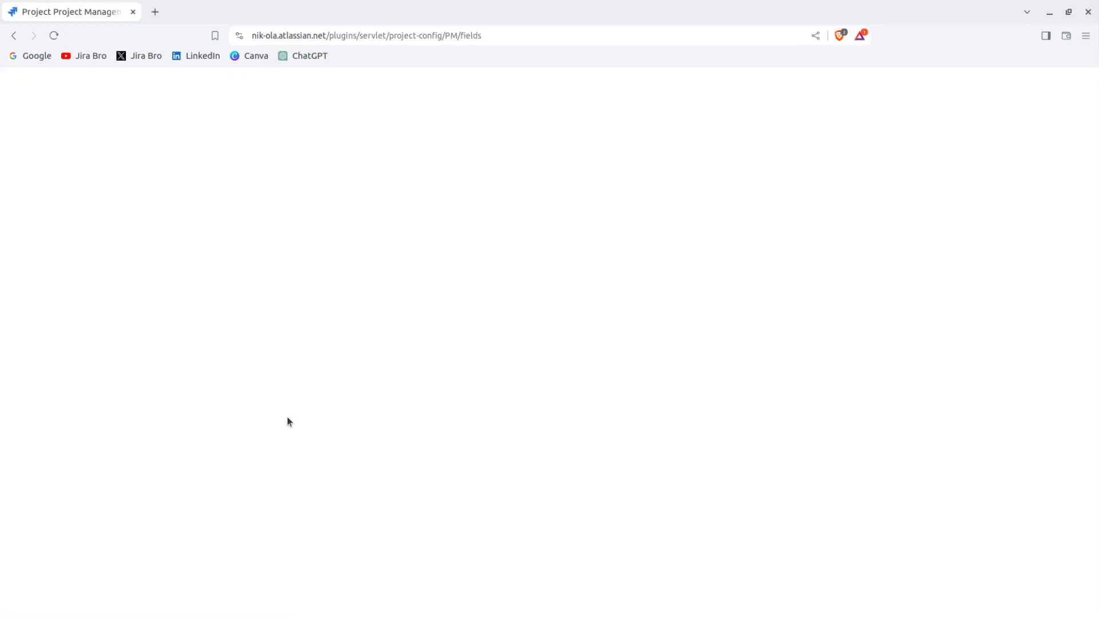
pyautogui.scroll(-3, 286, 417)
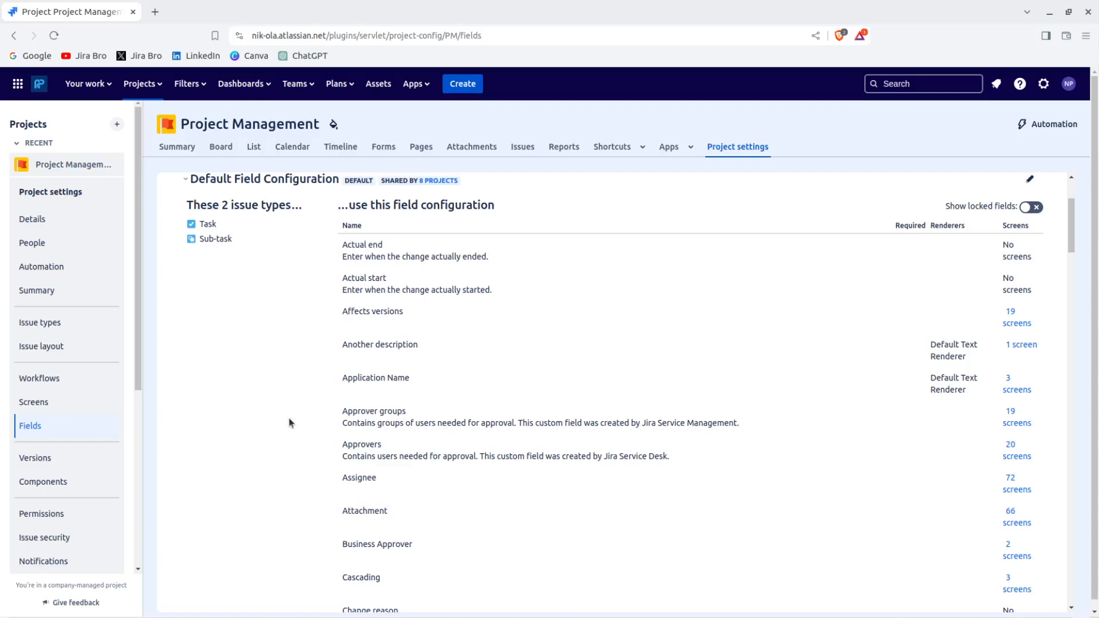
pyautogui.scroll(3, 288, 422)
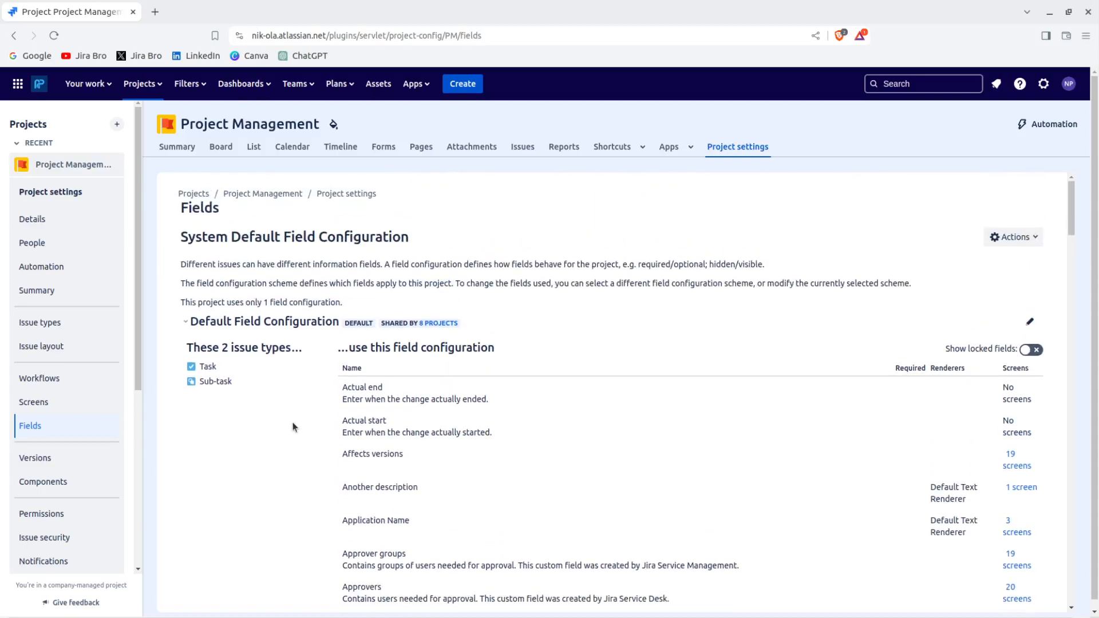
# View the project's Versions settings and its Components settings
pyautogui.click(36, 458)
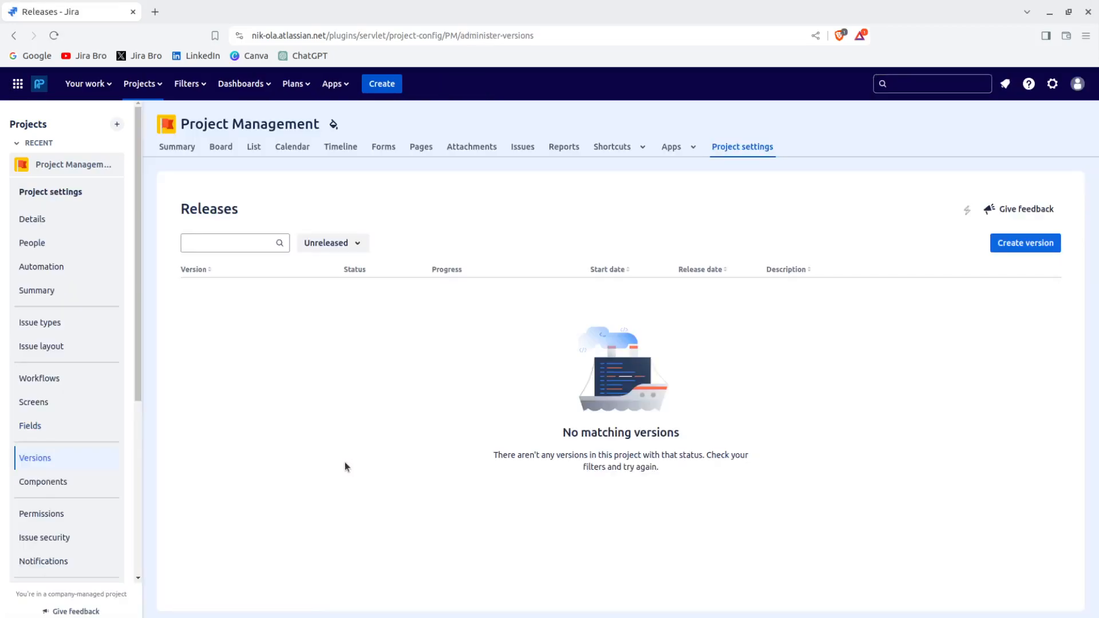
pyautogui.click(42, 482)
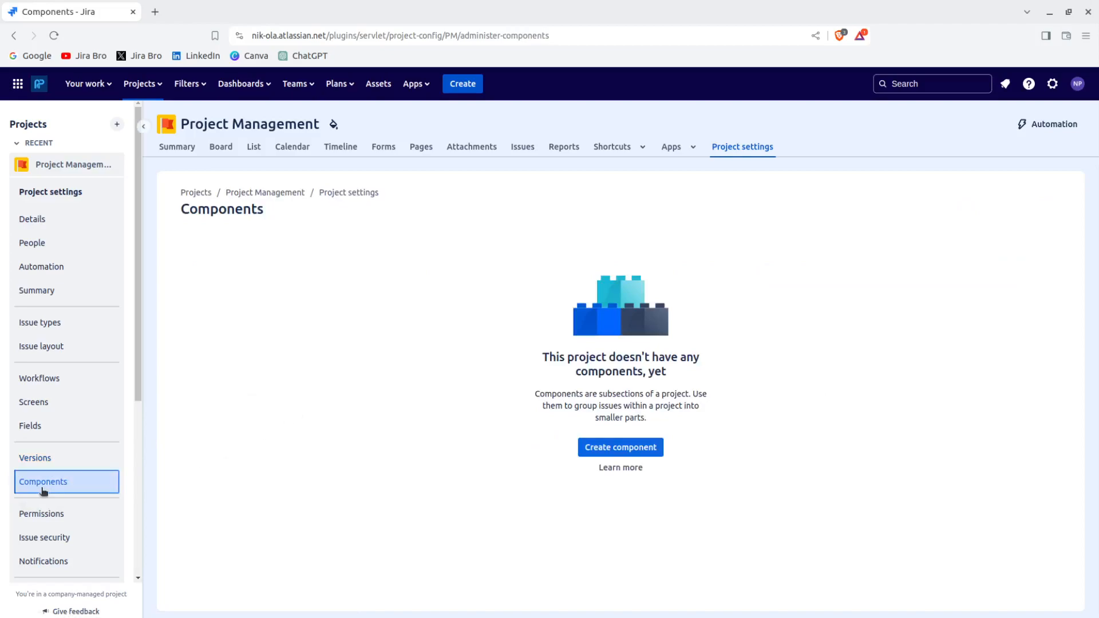
# Review the project's default permission scheme and look through its notification scheme
pyautogui.scroll(-2, 43, 487)
pyautogui.click(92, 365)
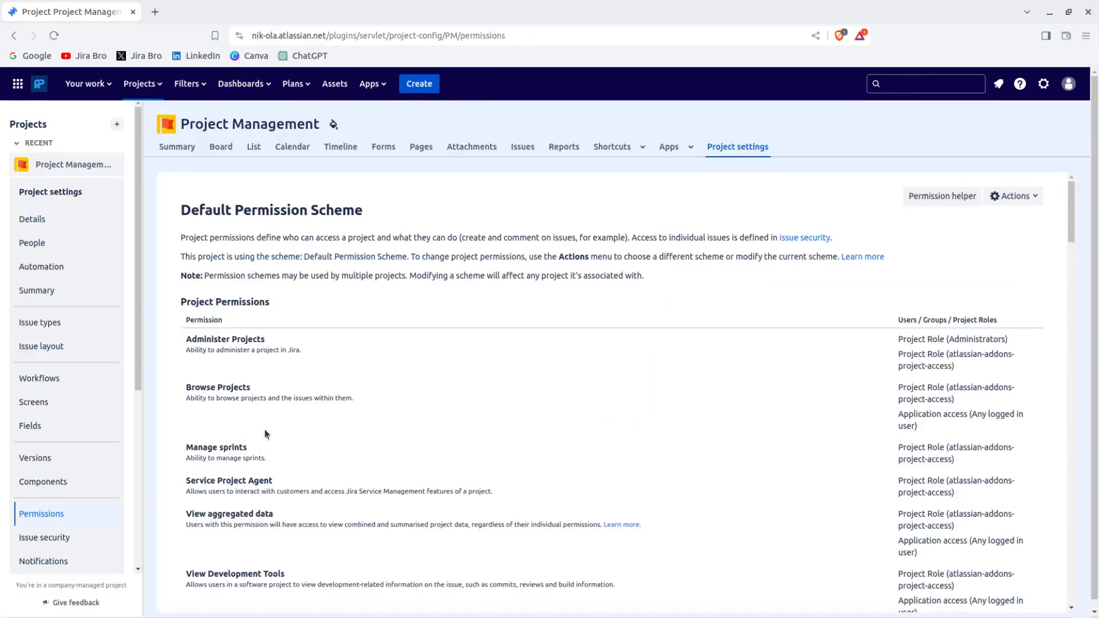
pyautogui.scroll(-3, 261, 430)
pyautogui.scroll(-3, 57, 458)
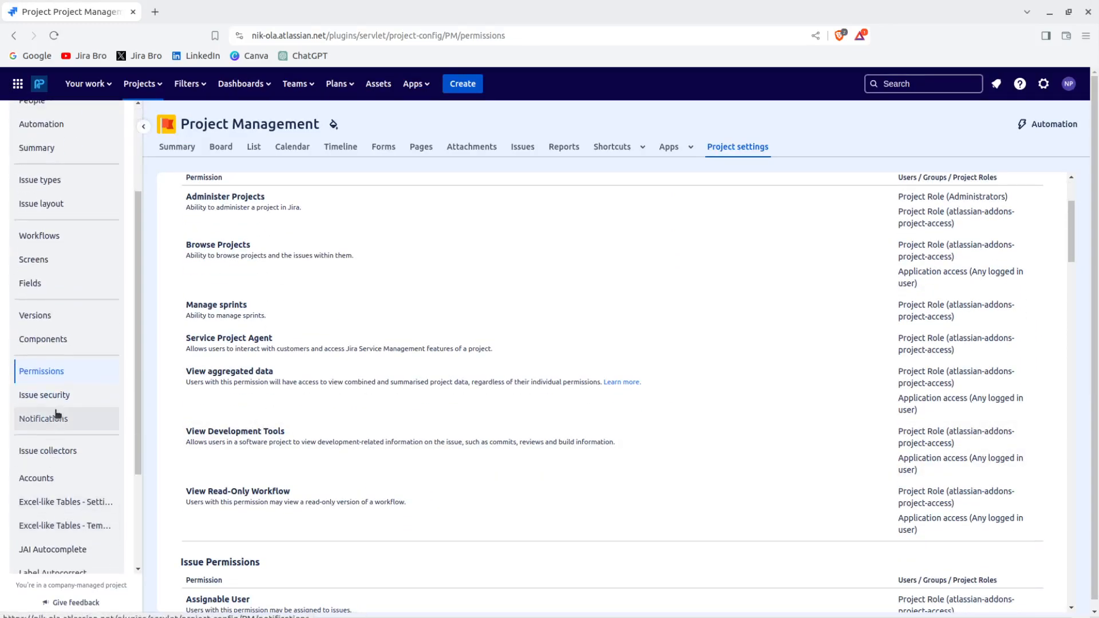
pyautogui.click(56, 418)
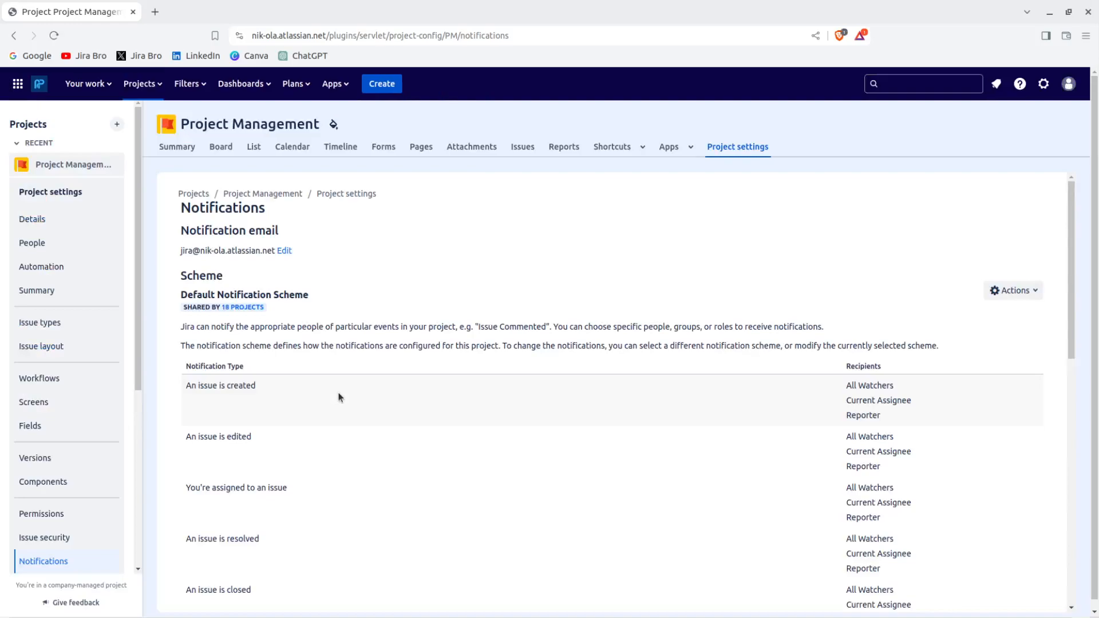
pyautogui.scroll(-3, 338, 396)
pyautogui.scroll(-5, 54, 498)
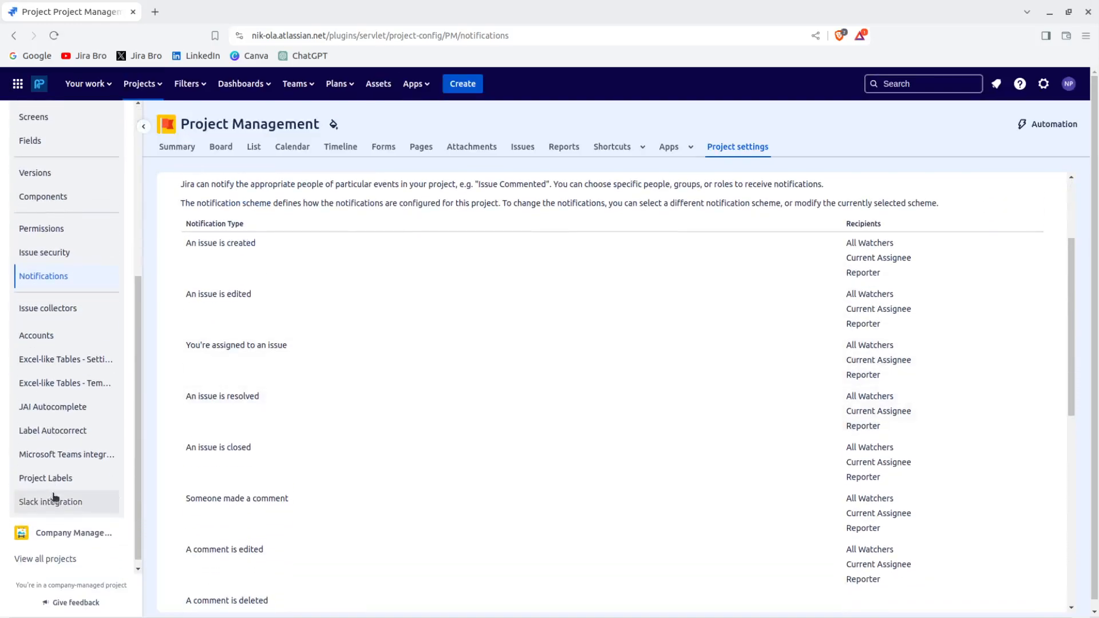
# View the project's issue collectors and read the description of linking accounts in the Accounts settings
pyautogui.click(64, 309)
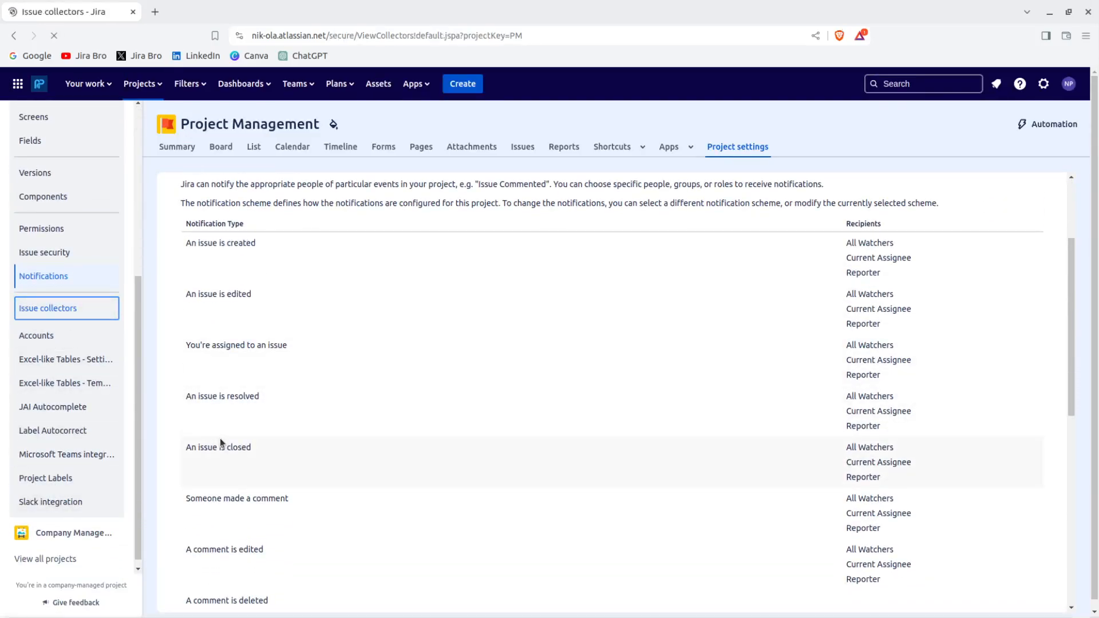
pyautogui.scroll(-5, 100, 436)
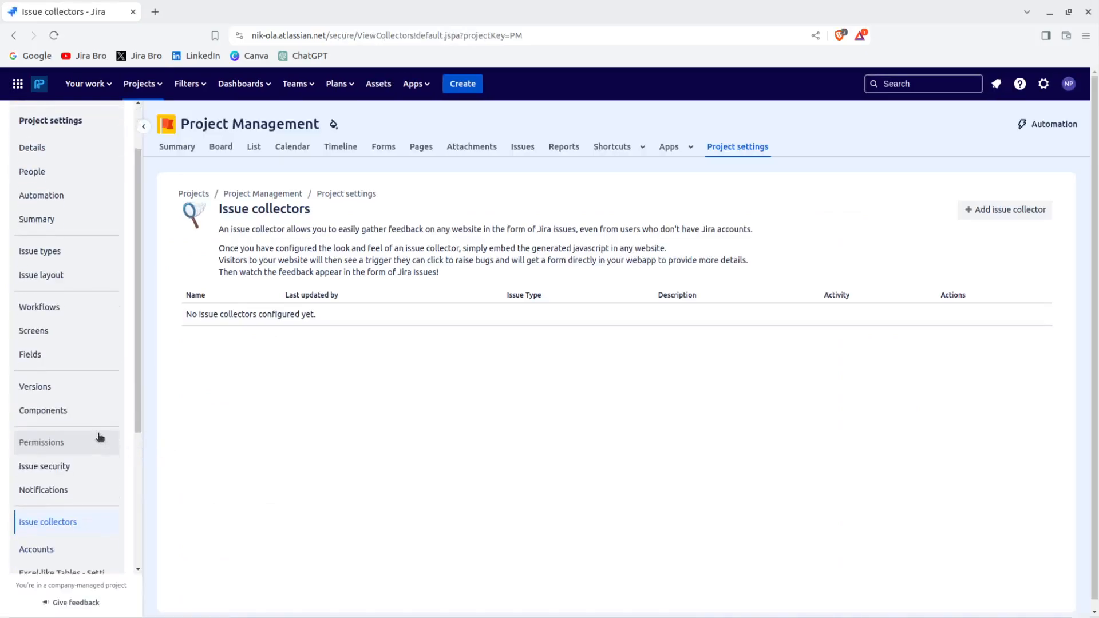
pyautogui.click(63, 324)
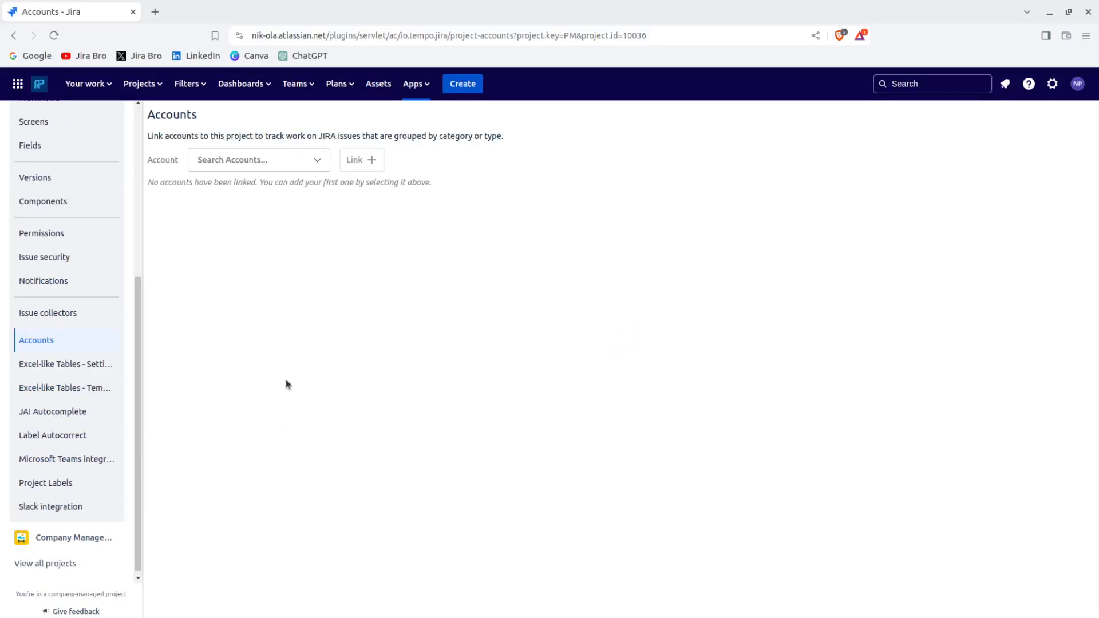
pyautogui.moveTo(166, 135); pyautogui.dragTo(418, 140)
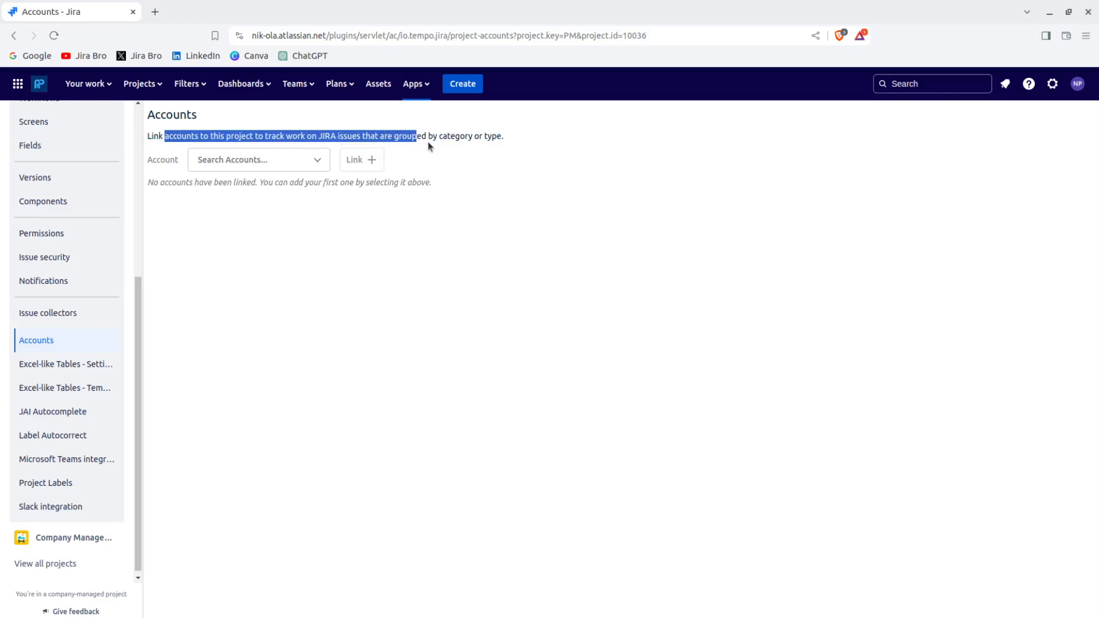
pyautogui.click(428, 142)
# Try to find an account to link by searching for a person's name, and clear the search
pyautogui.click(262, 164)
pyautogui.click(263, 163)
pyautogui.click(263, 165)
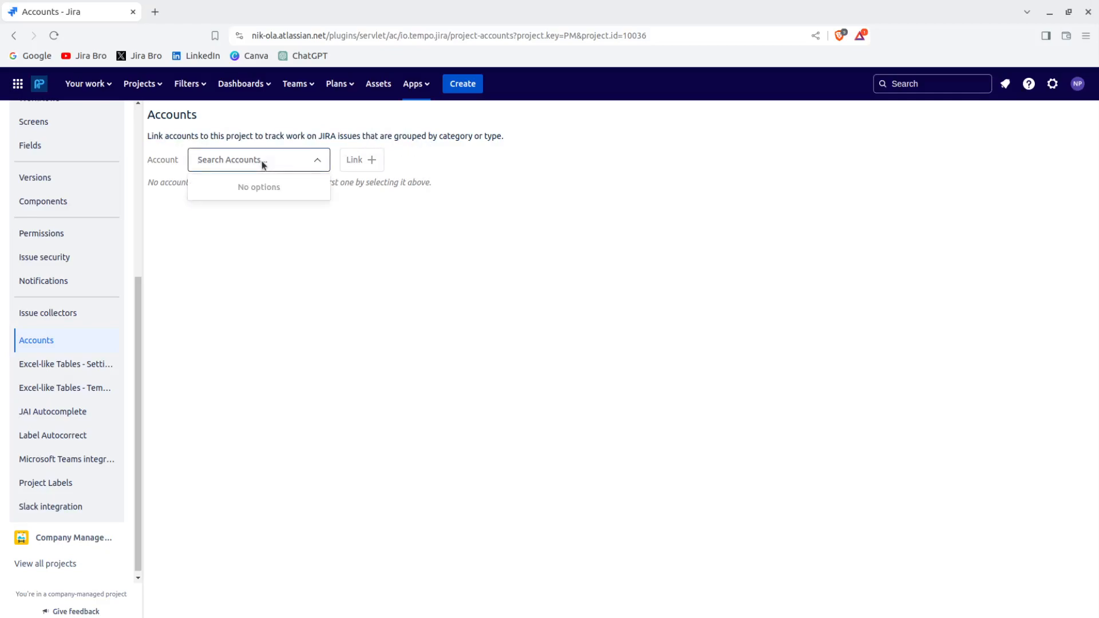
pyautogui.write('N')
pyautogui.write('ikola Pe')
pyautogui.press('BackSpace')
pyautogui.press('BackSpace')
pyautogui.press('BackSpace')
pyautogui.press('BackSpace')
pyautogui.press('BackSpace')
pyautogui.press('BackSpace')
pyautogui.press('BackSpace')
pyautogui.press('BackSpace')
pyautogui.press('BackSpace')
pyautogui.click(376, 240)
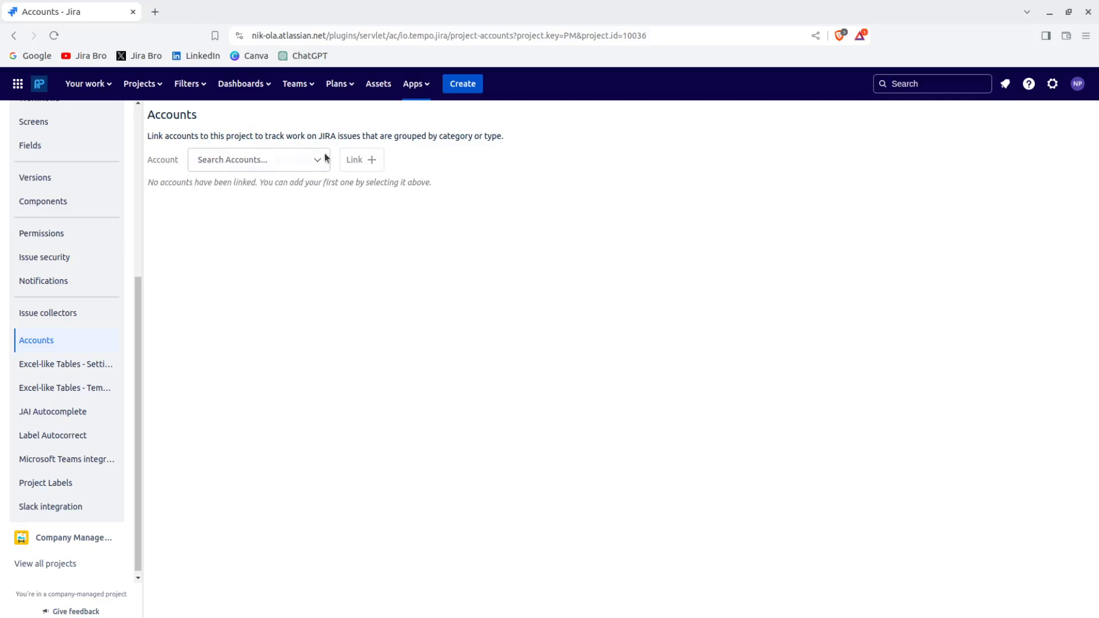
# Check the account list for accounts to link and read the hint about adding the first one
pyautogui.click(246, 166)
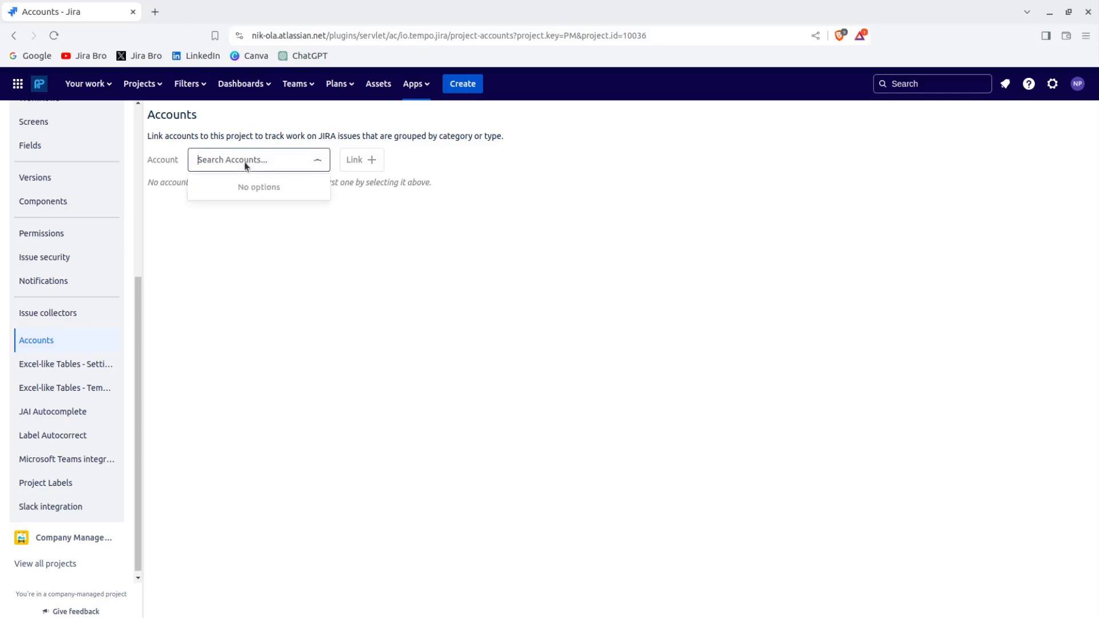
pyautogui.click(245, 164)
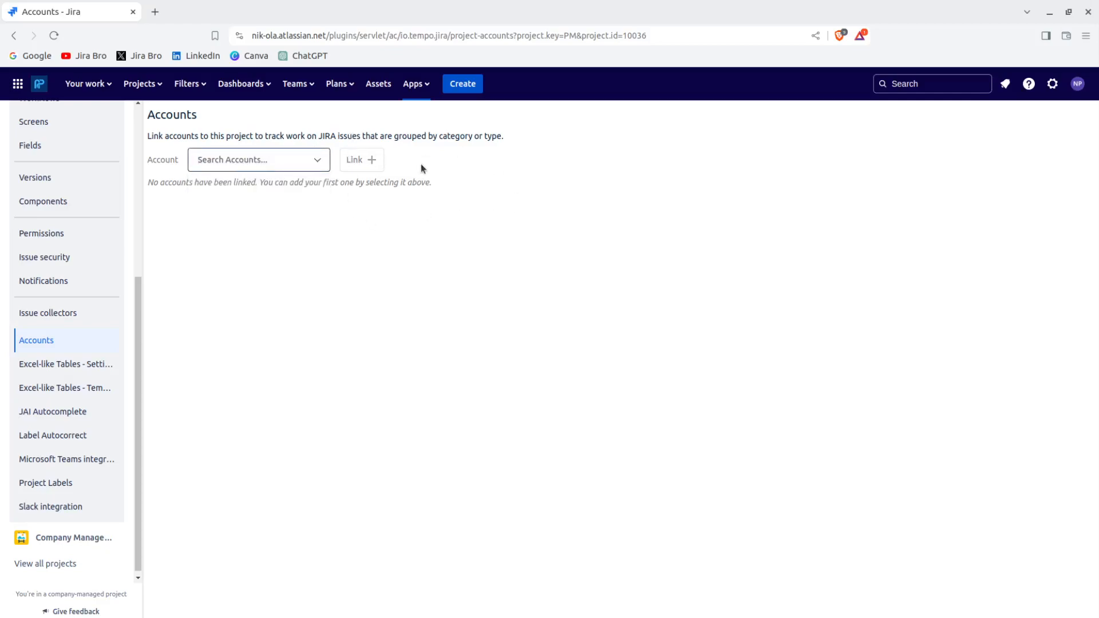
pyautogui.moveTo(191, 183); pyautogui.dragTo(452, 182)
pyautogui.click(332, 183)
pyautogui.click(422, 174)
pyautogui.click(320, 162)
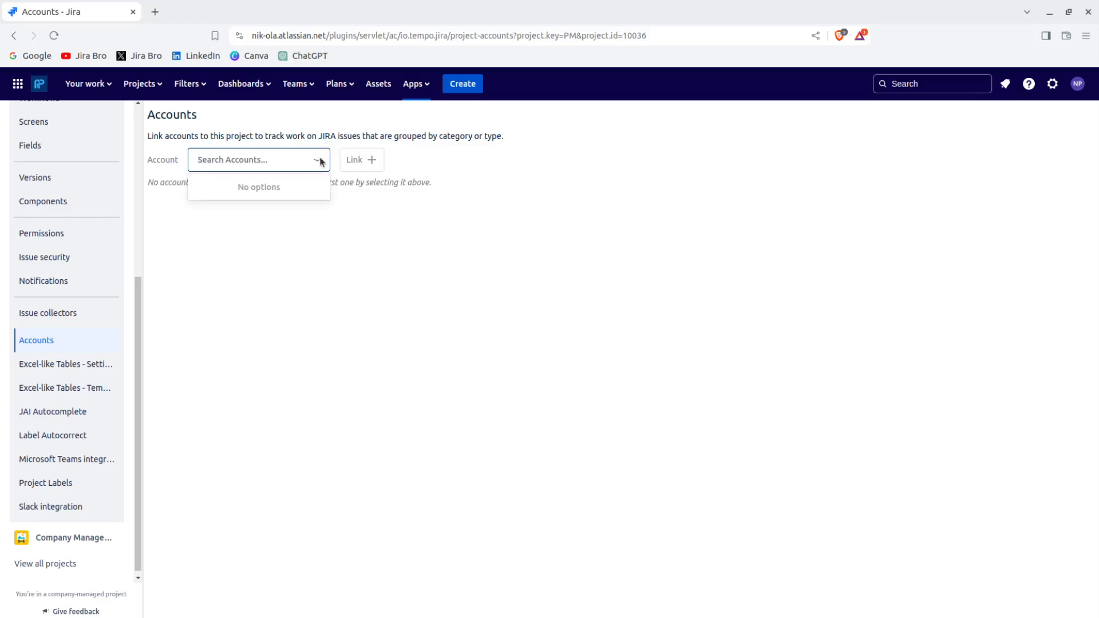
pyautogui.click(320, 161)
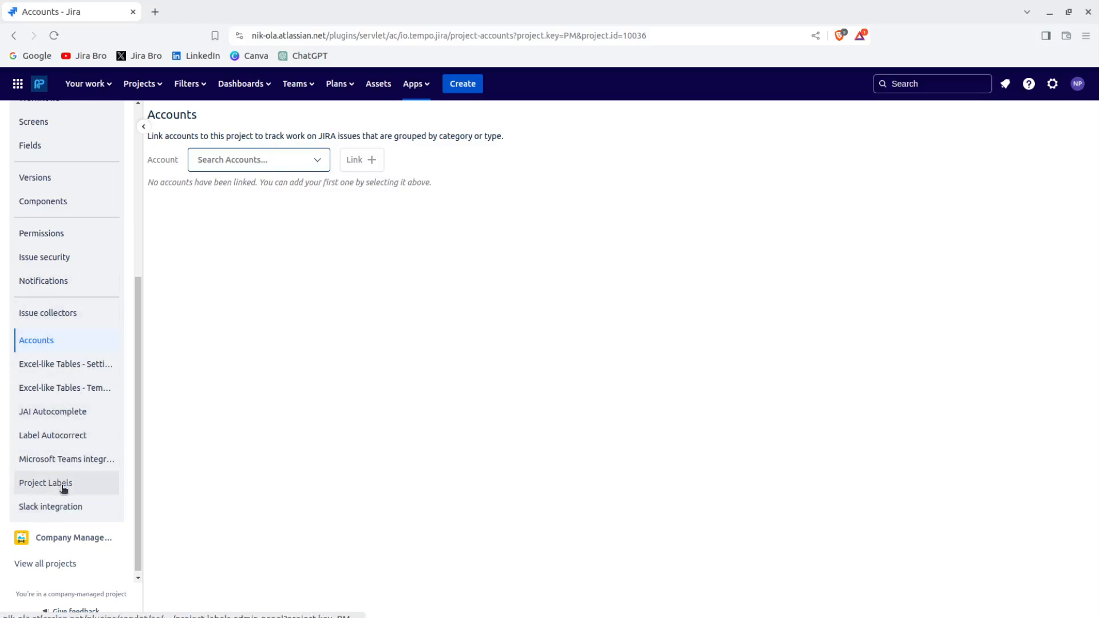
# Leave the project settings and return to the Project Management board
pyautogui.scroll(5, 117, 460)
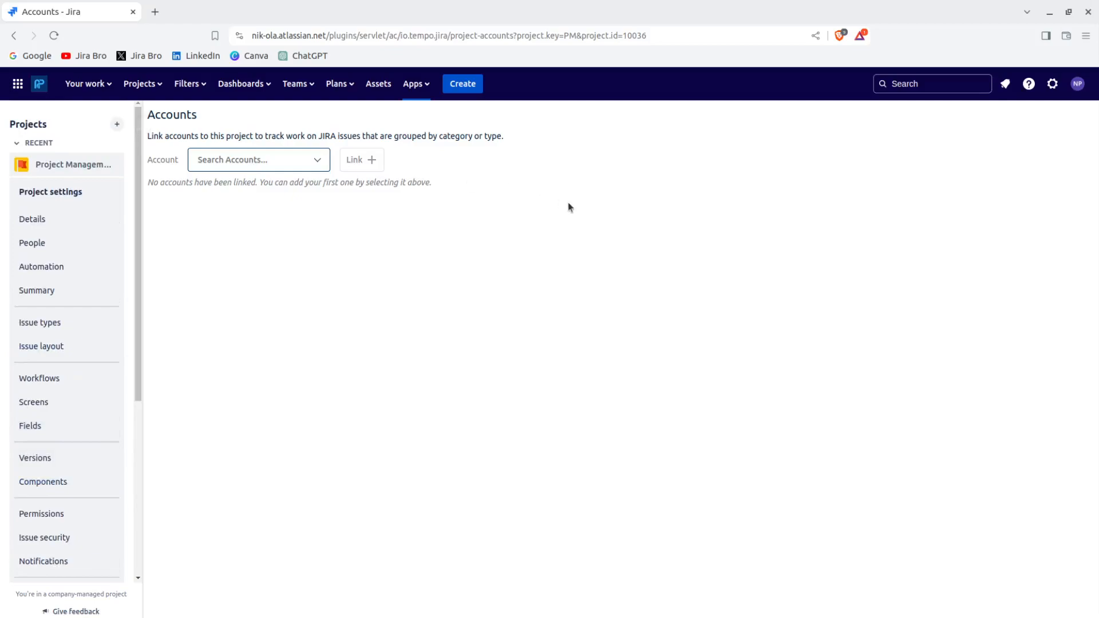
pyautogui.click(55, 165)
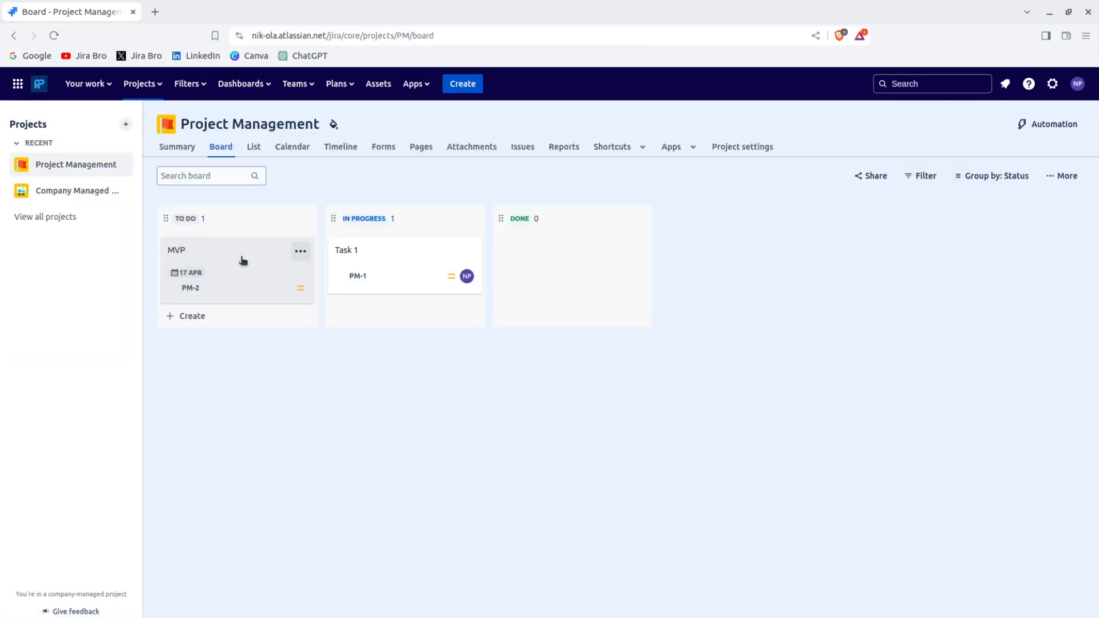